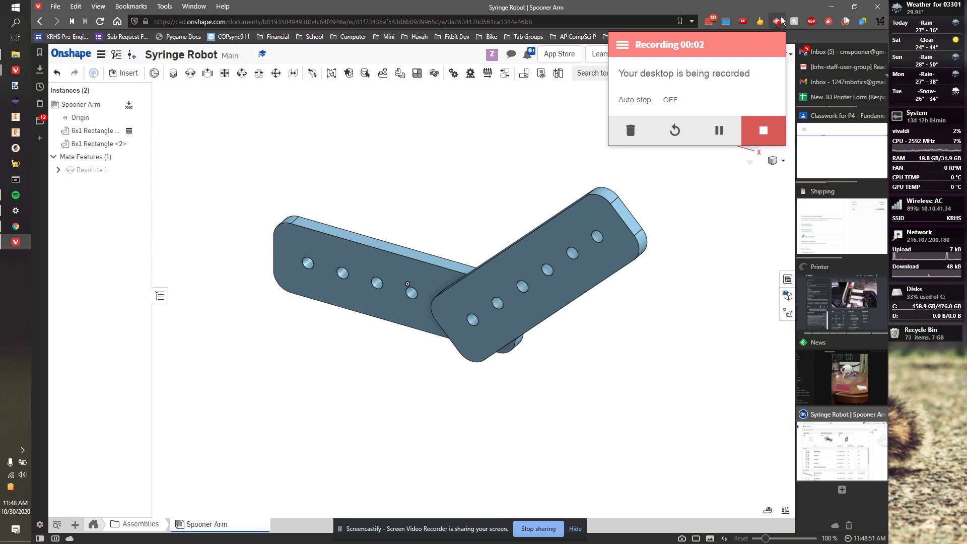
# - Expand the Parts folder in the tab list and show its tabs, with 6x1 Rectangle selected
pyautogui.click(740, 172)
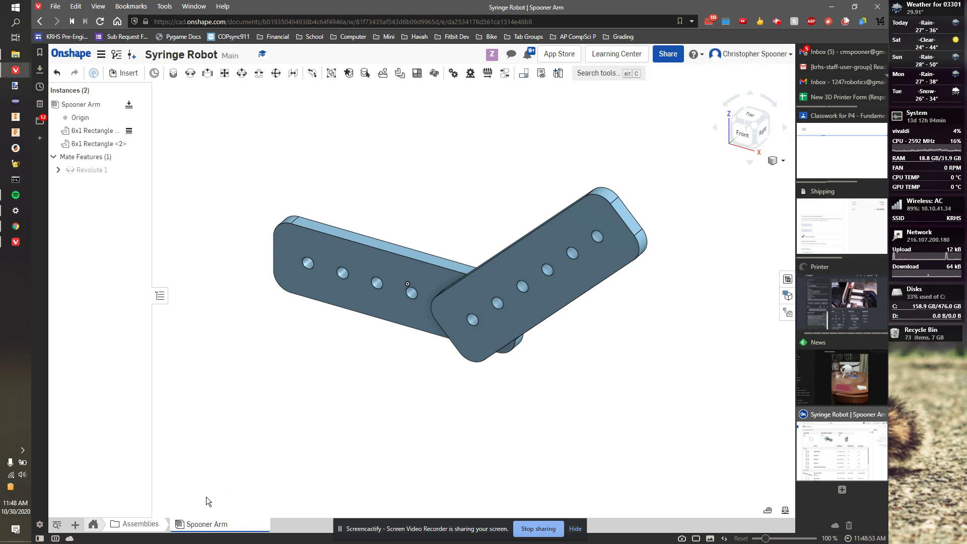
pyautogui.click(574, 529)
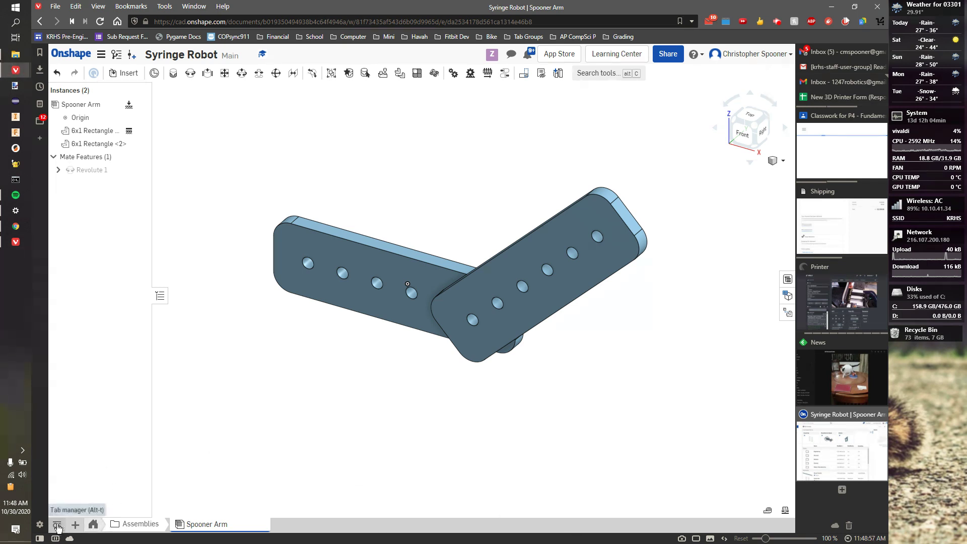
pyautogui.click(57, 526)
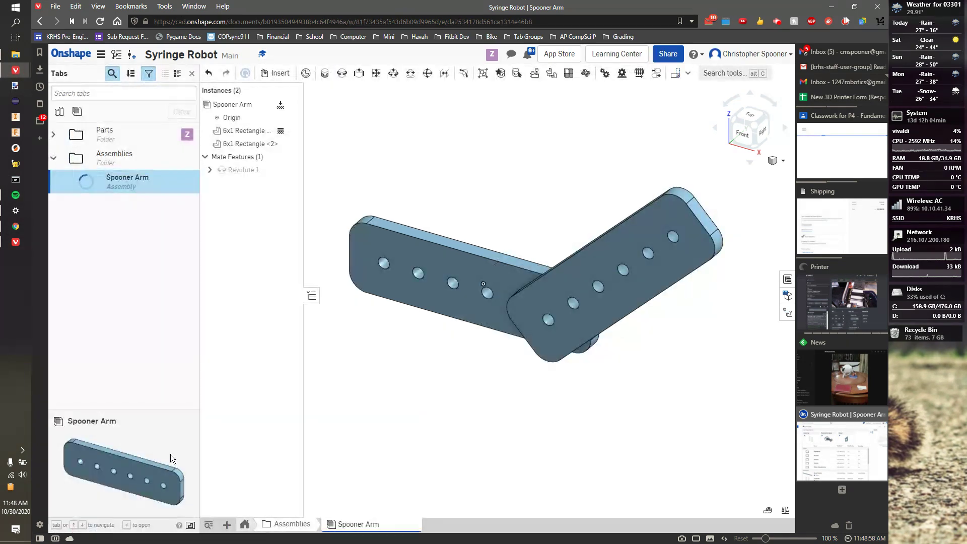
pyautogui.click(66, 137)
pyautogui.click(116, 138)
pyautogui.click(113, 155)
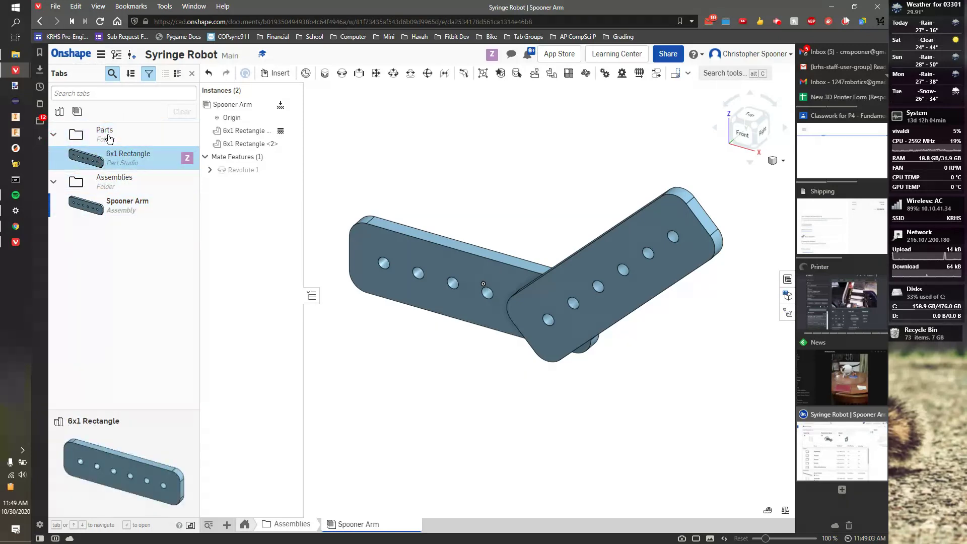
pyautogui.click(251, 524)
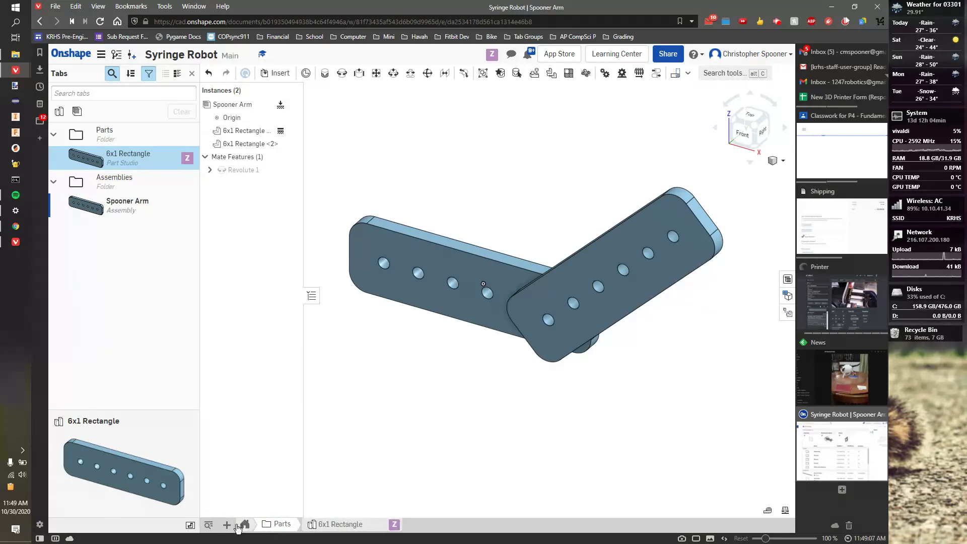
# - Create a new Part Studio and rename its tab to '3x3 L'
pyautogui.click(233, 525)
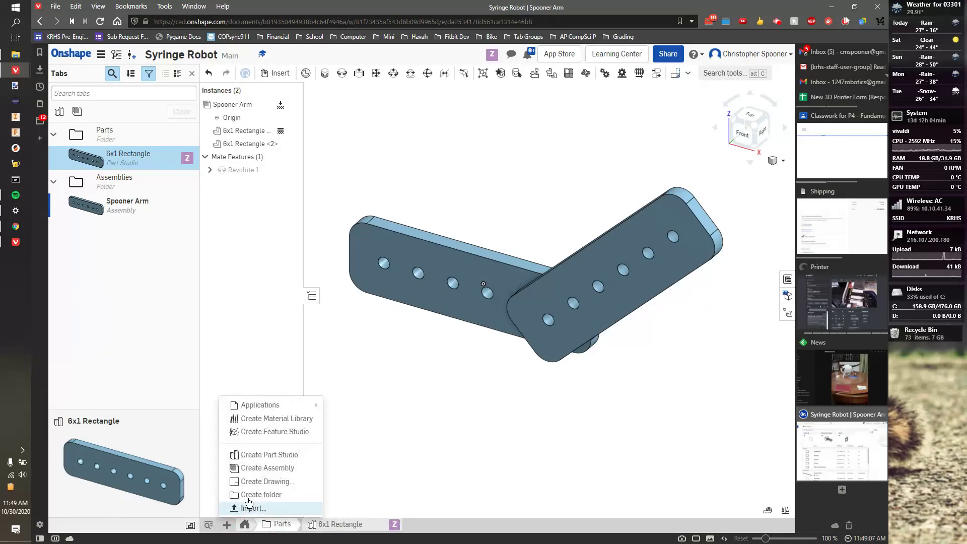
pyautogui.click(285, 456)
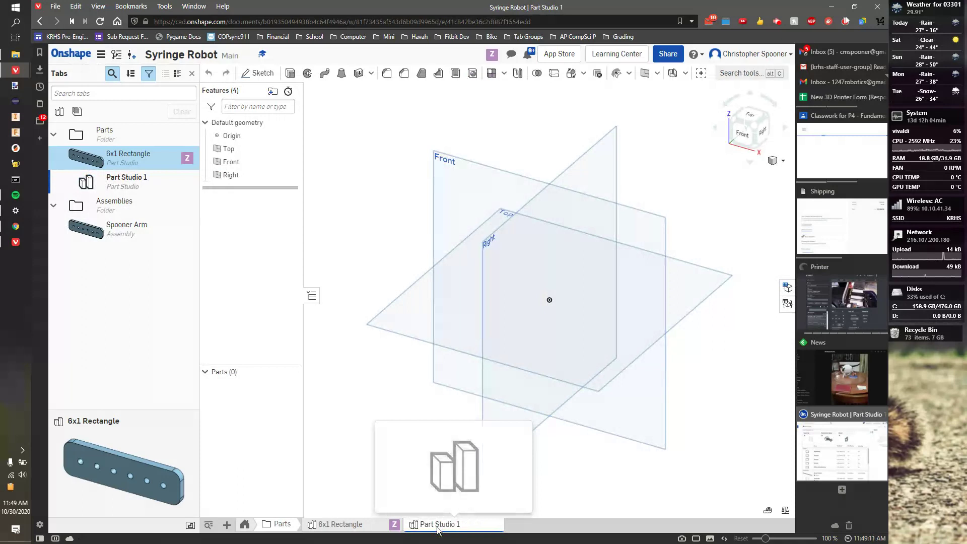
pyautogui.rightClick(438, 529)
pyautogui.click(443, 432)
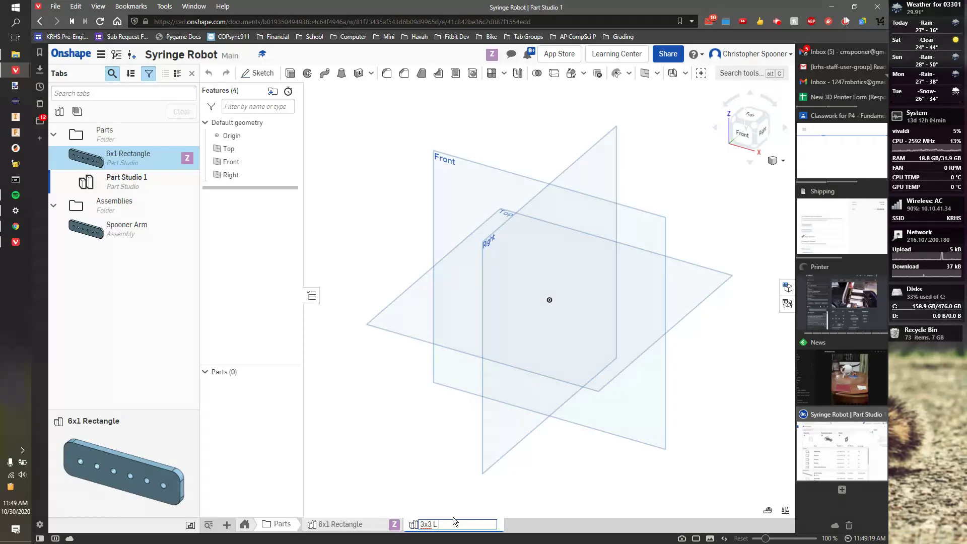
pyautogui.press('Return')
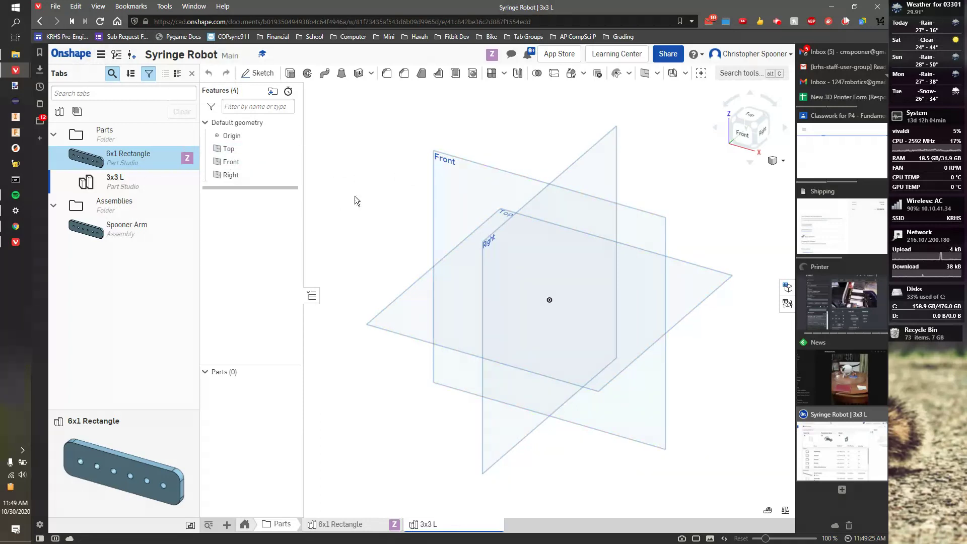
# - Start Sketch 1 on the Front plane, viewed face-on
pyautogui.click(208, 525)
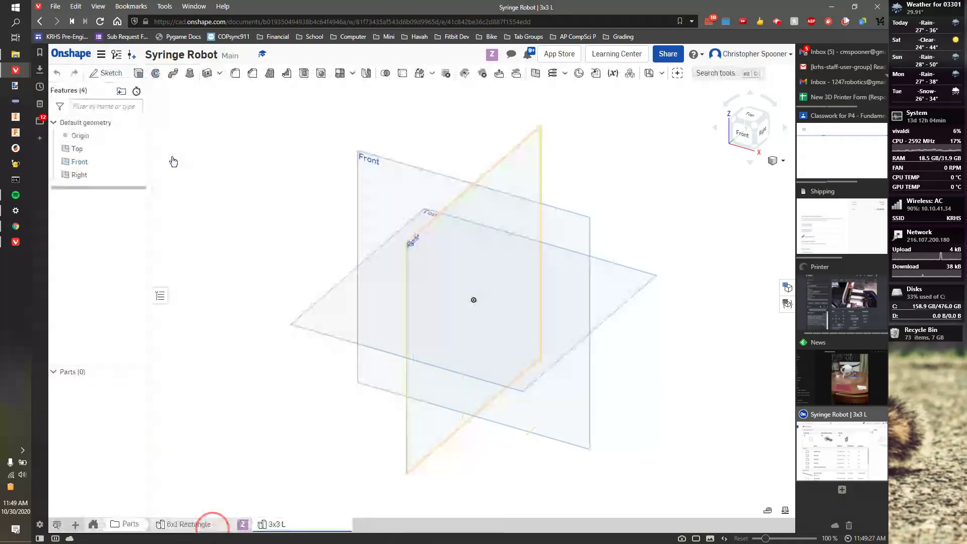
pyautogui.click(105, 73)
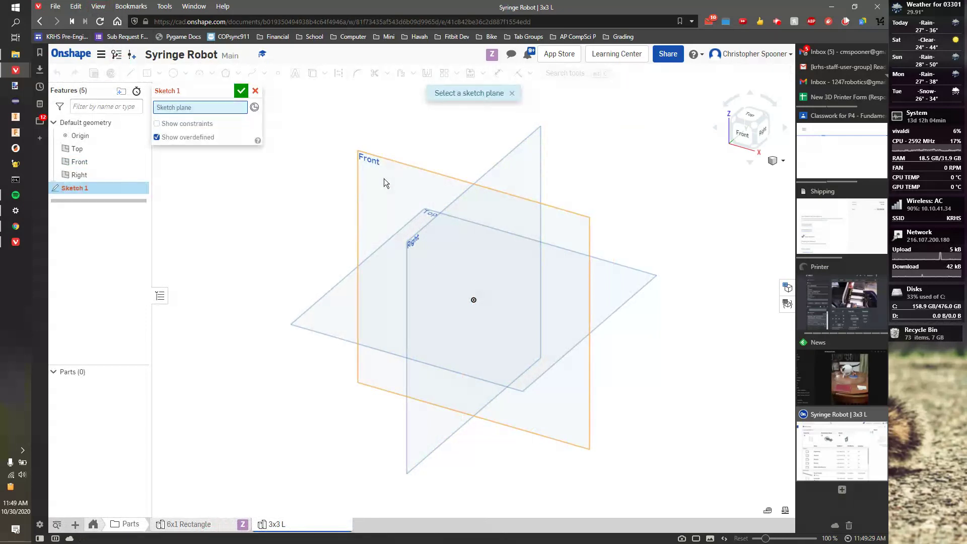
pyautogui.click(384, 179)
pyautogui.click(737, 137)
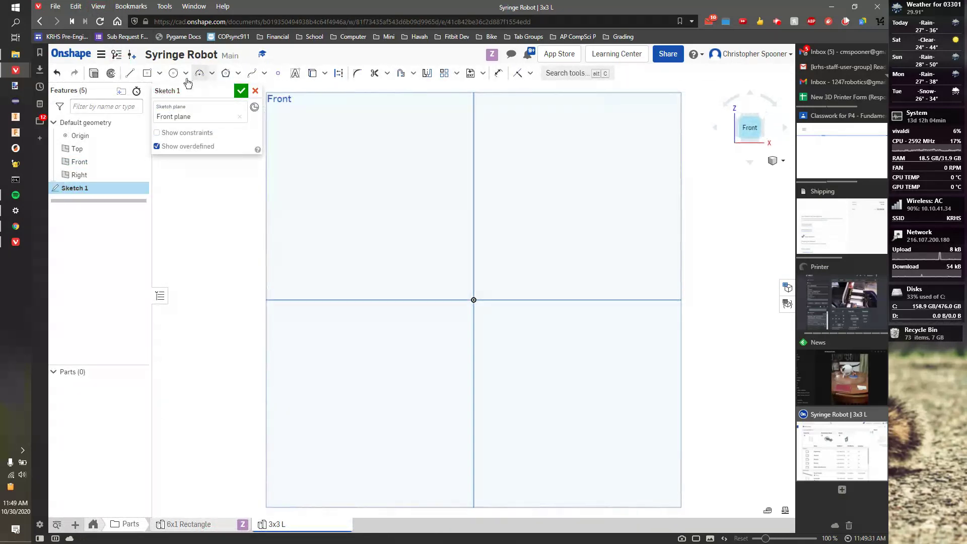
# - Draw overlapping horizontal and vertical center-point rectangles forming an L shape
pyautogui.click(159, 73)
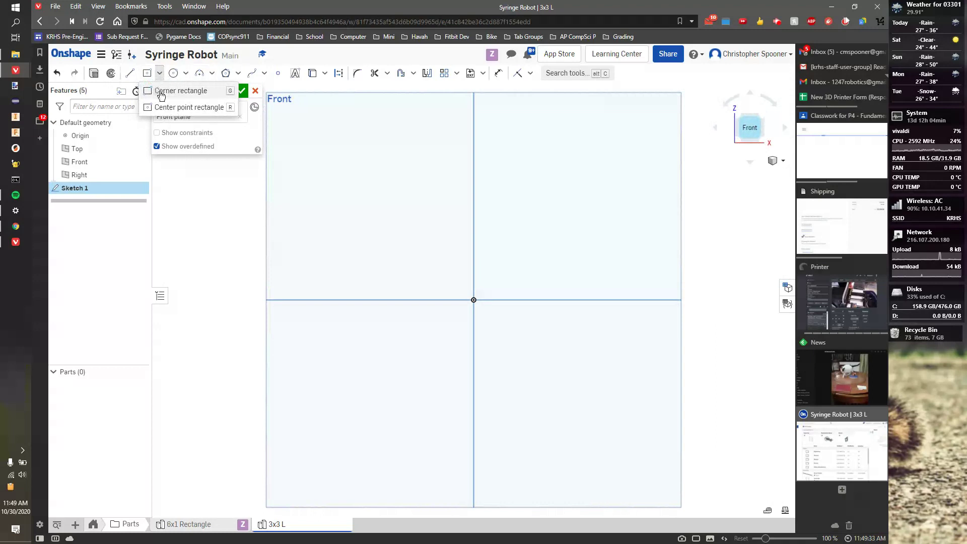
pyautogui.click(161, 93)
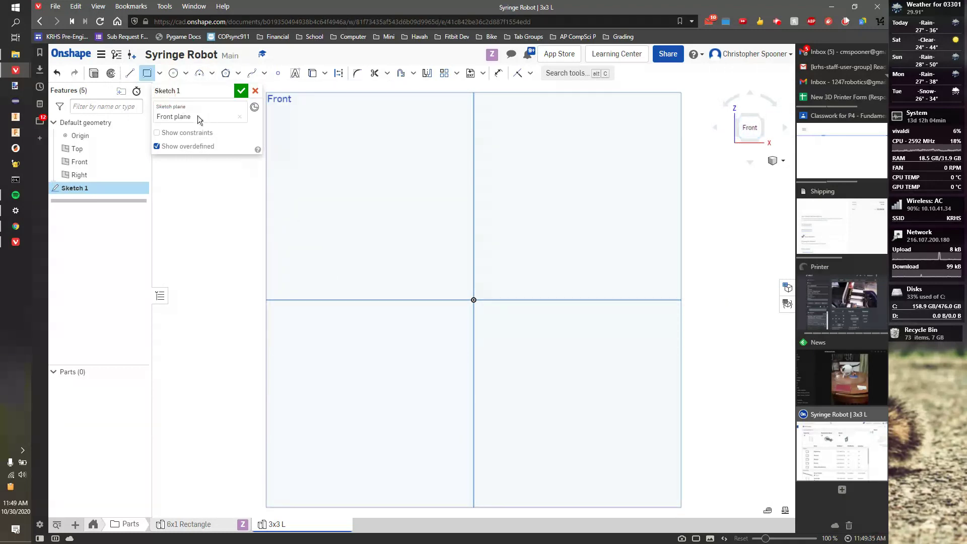
pyautogui.click(147, 74)
pyautogui.click(161, 76)
pyautogui.click(174, 104)
pyautogui.click(559, 300)
pyautogui.click(443, 321)
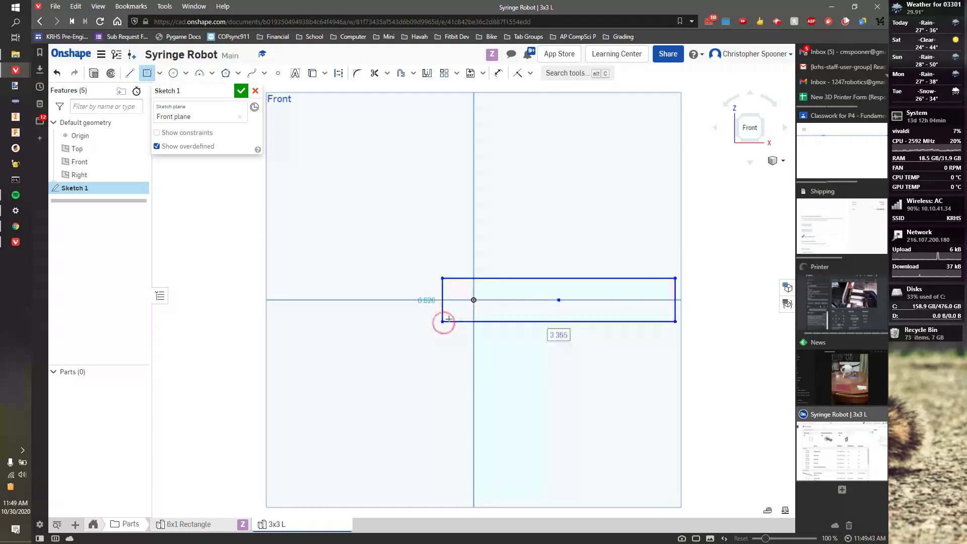
pyautogui.click(473, 199)
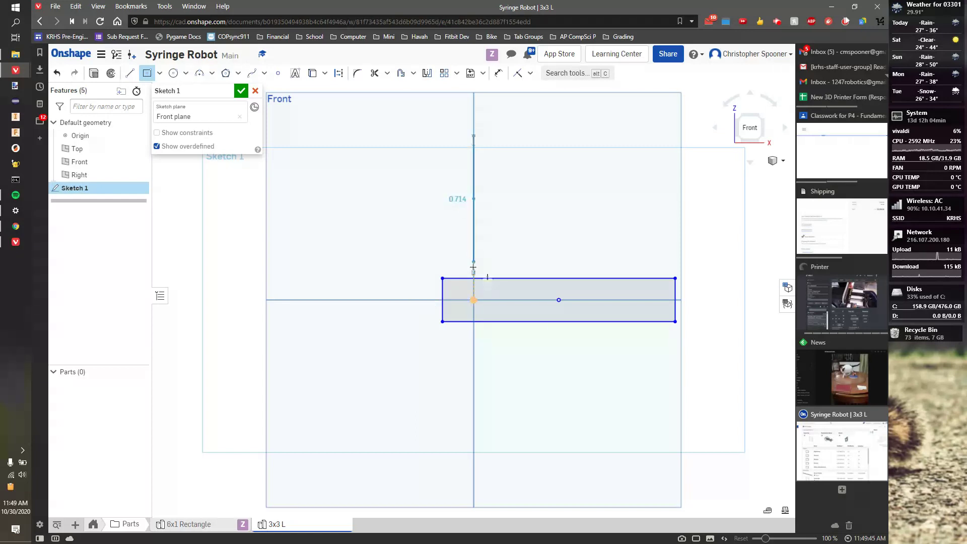
pyautogui.click(442, 320)
pyautogui.scroll(3, 493, 388)
pyautogui.moveTo(492, 388); pyautogui.dragTo(432, 413, button='right')
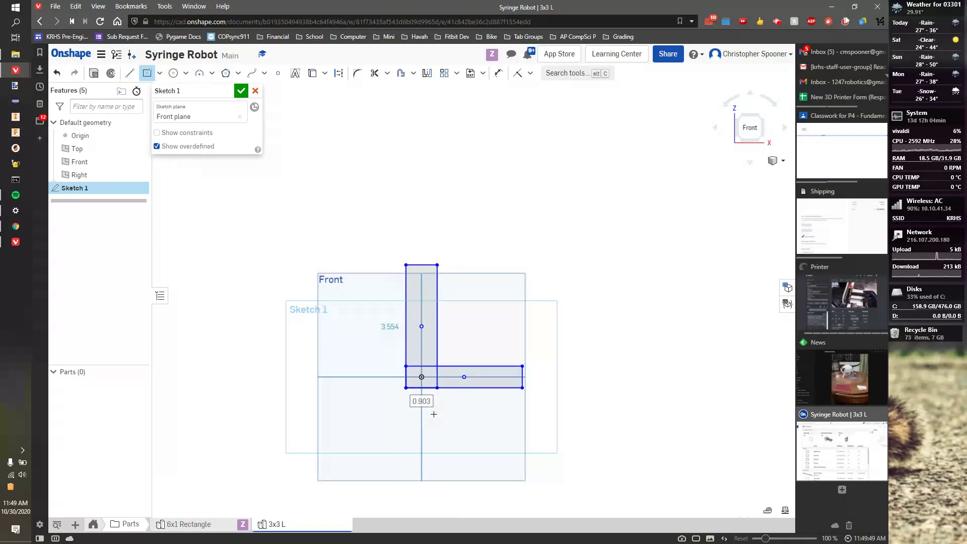
# - Apply Equal constraints so both legs share the same width and the same length
pyautogui.click(500, 75)
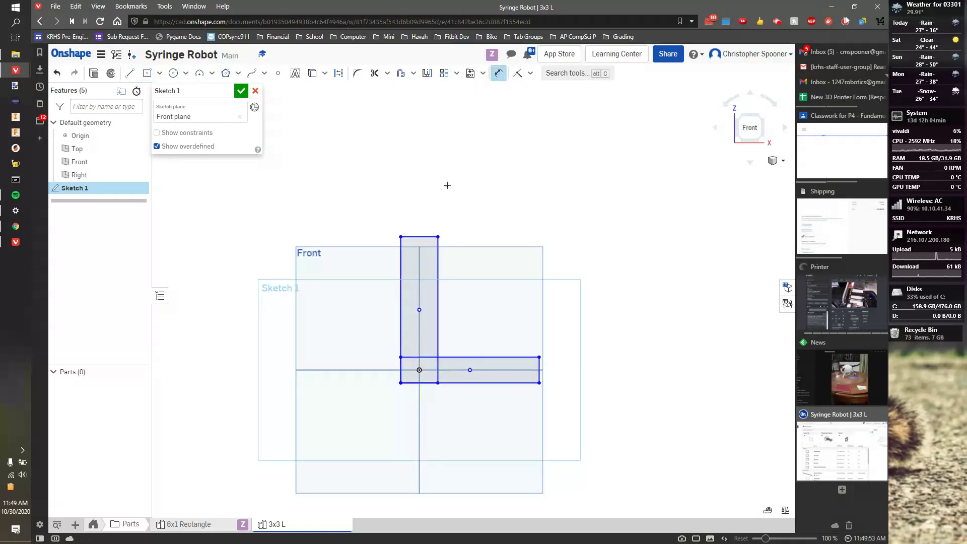
pyautogui.click(531, 73)
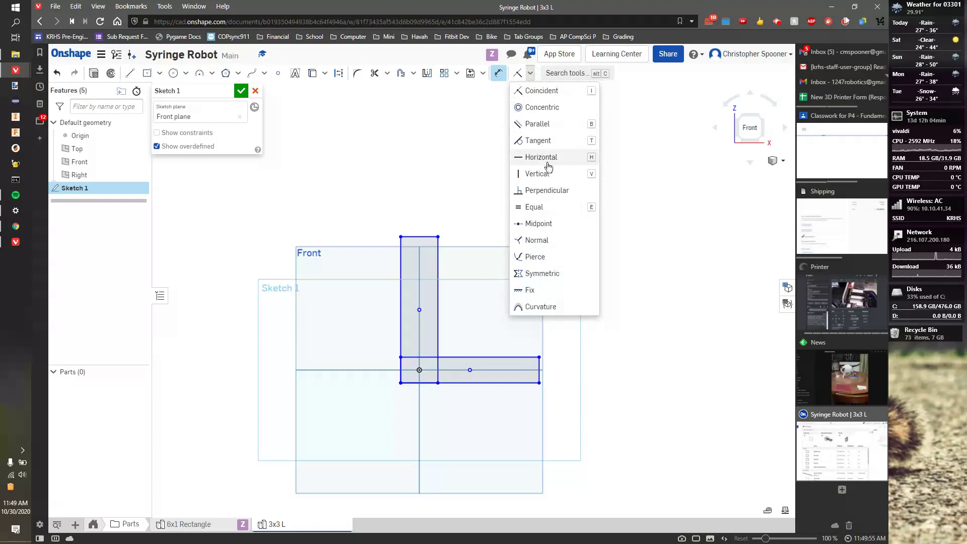
pyautogui.click(535, 207)
pyautogui.click(425, 236)
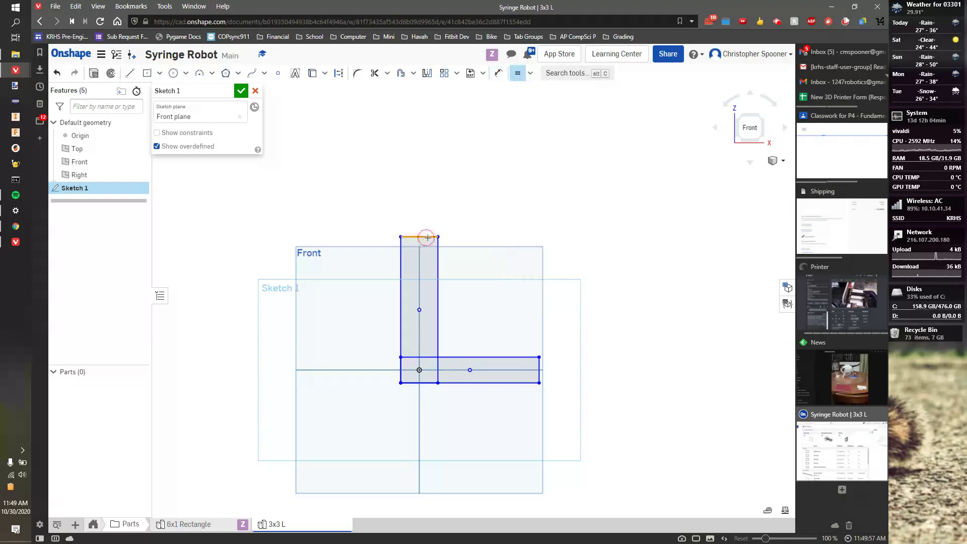
pyautogui.click(538, 363)
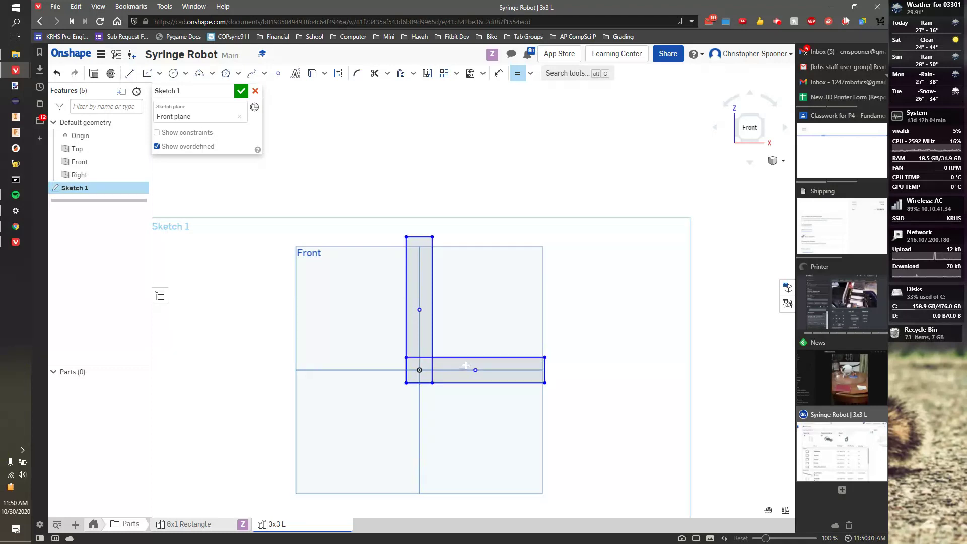
pyautogui.click(464, 357)
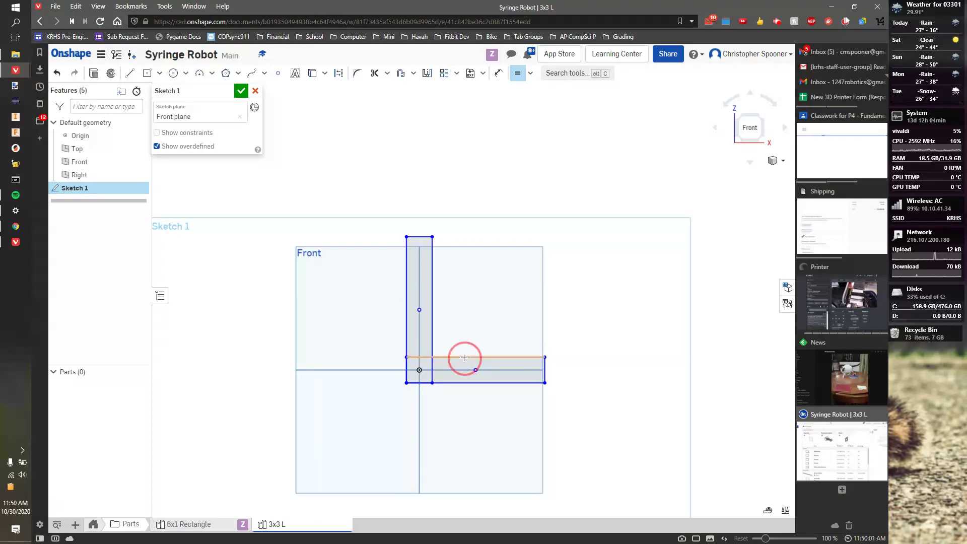
pyautogui.click(433, 327)
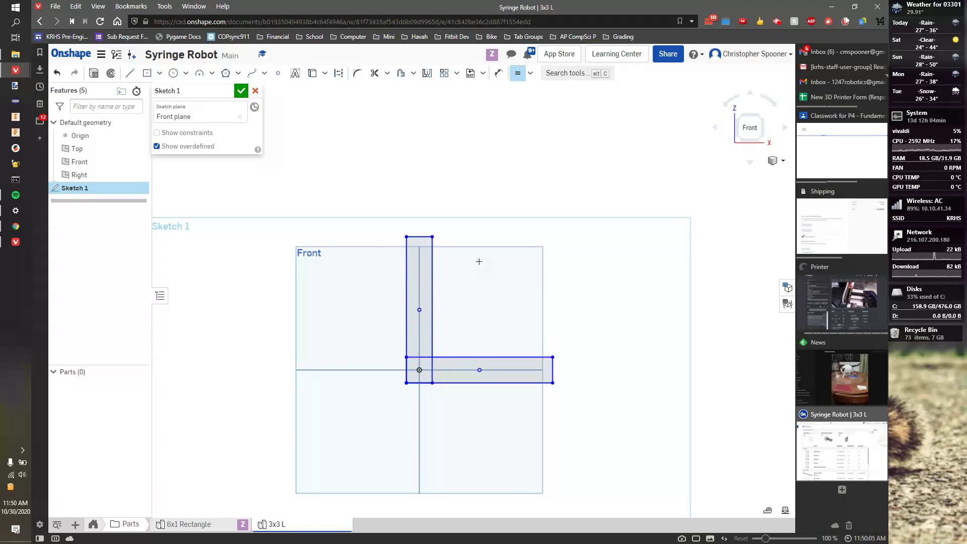
pyautogui.scroll(2, 475, 277)
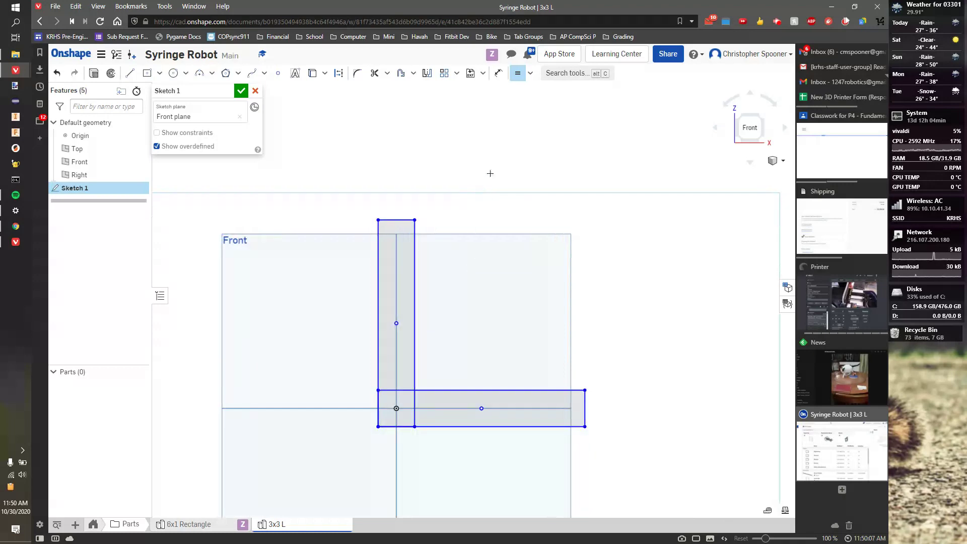
# - Dimension the leg width to 1 and the L's height to 2, then accept Sketch 1
pyautogui.click(498, 74)
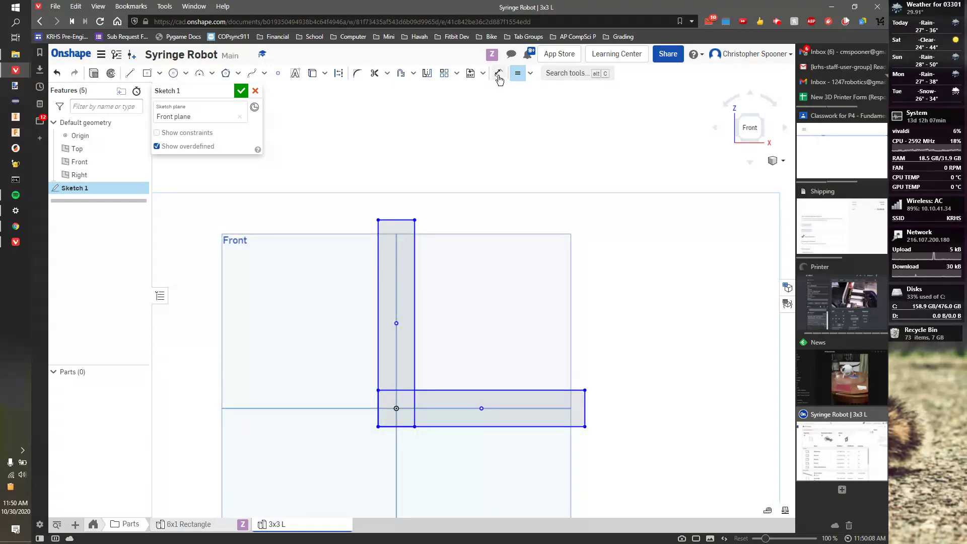
pyautogui.click(402, 218)
pyautogui.click(399, 194)
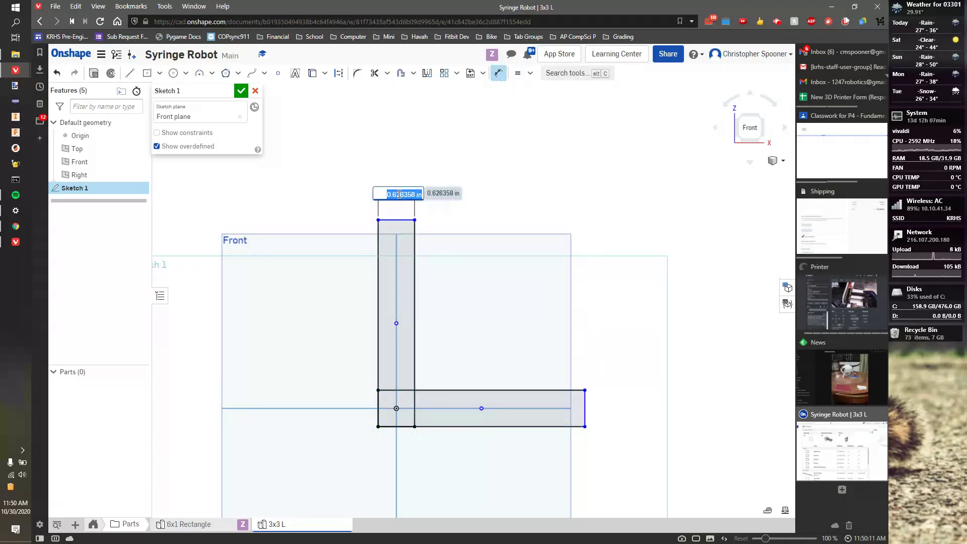
pyautogui.write('1')
pyautogui.press('Return')
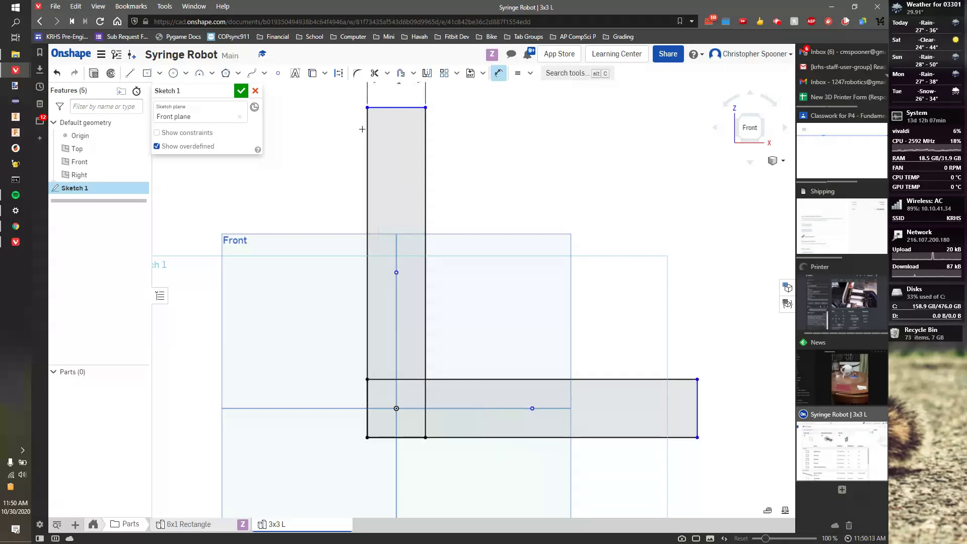
pyautogui.click(368, 130)
pyautogui.click(330, 207)
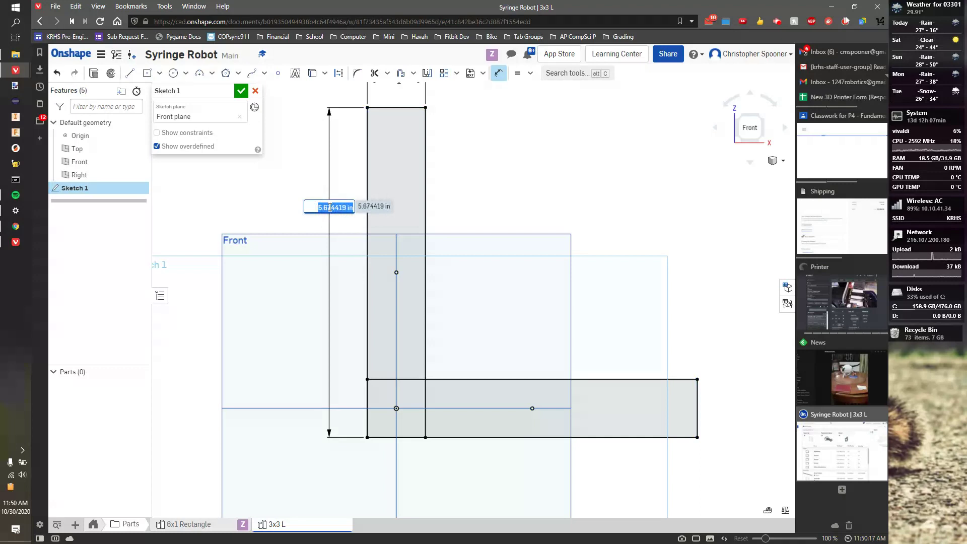
pyautogui.write('2')
pyautogui.press('Return')
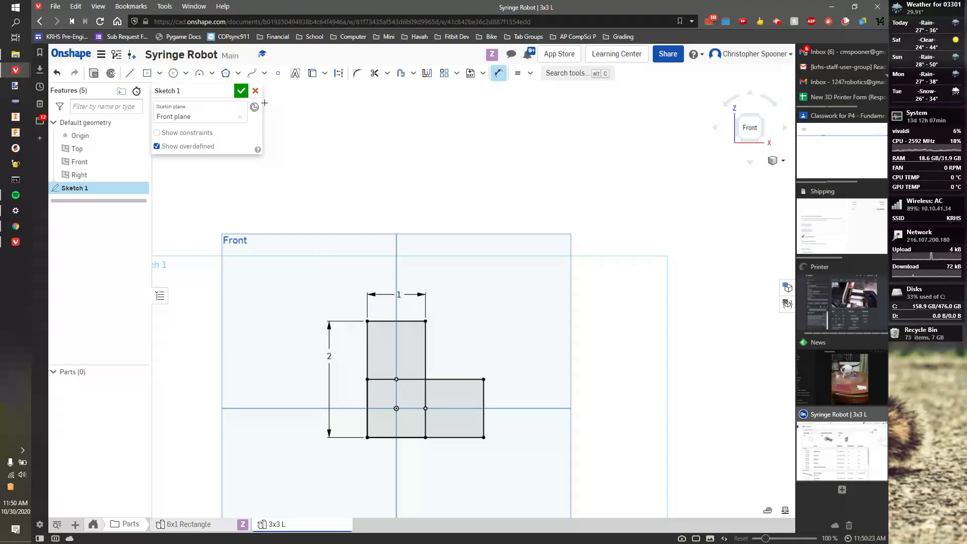
pyautogui.click(240, 91)
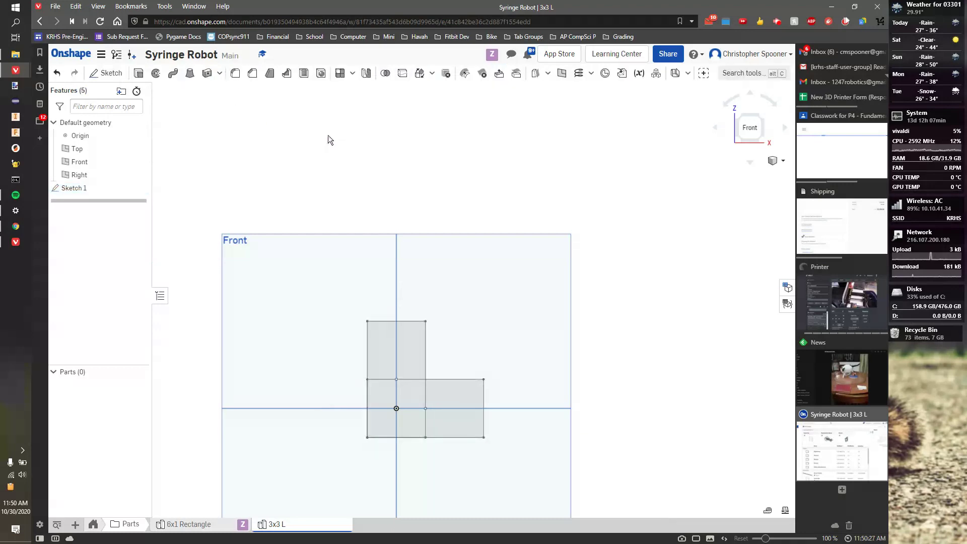
# - Extrude the three L-shaped sketch regions 0.2 in deep, then view isometrically
pyautogui.click(138, 73)
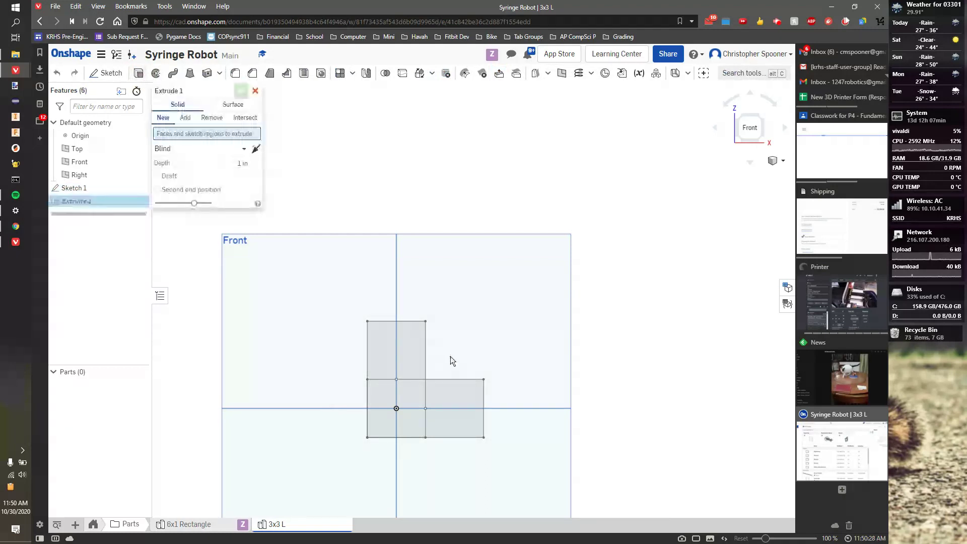
pyautogui.click(413, 359)
pyautogui.click(433, 401)
pyautogui.click(413, 400)
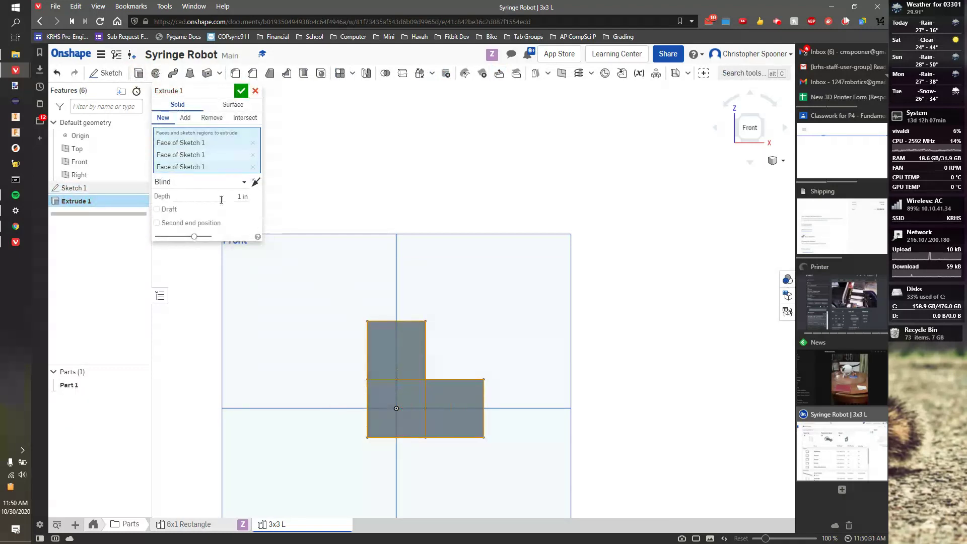
pyautogui.tripleClick(270, 200)
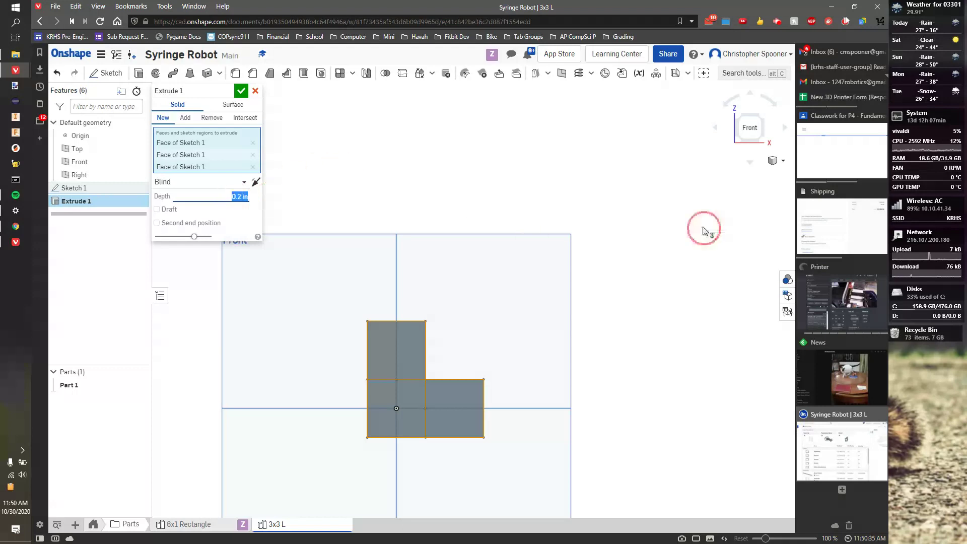
pyautogui.click(241, 94)
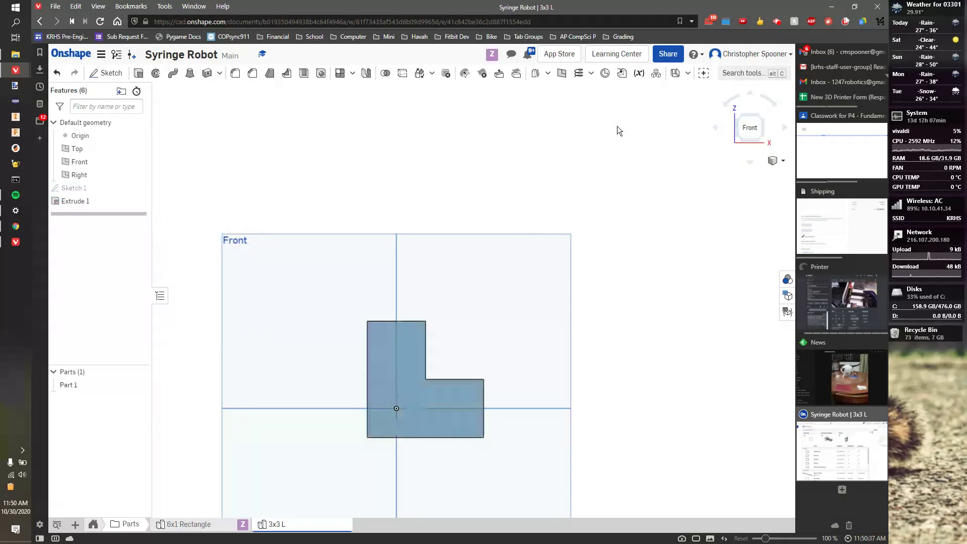
pyautogui.click(759, 119)
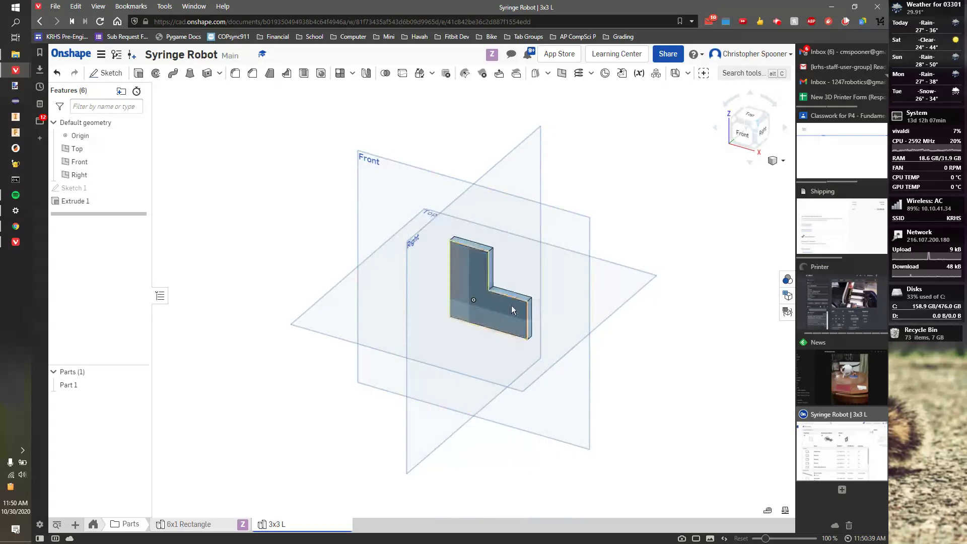
# - Start Sketch 2 on the part's front face, viewed straight on
pyautogui.click(103, 73)
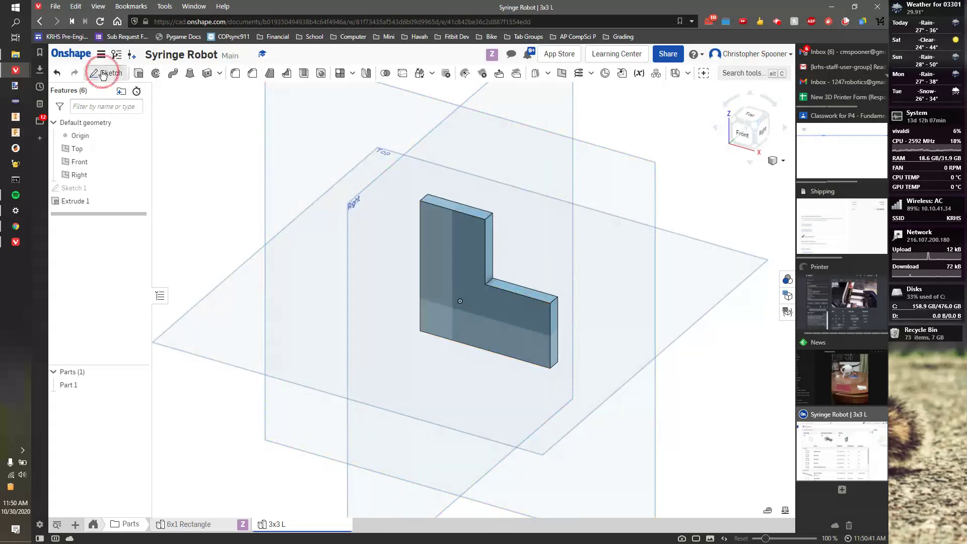
pyautogui.click(461, 305)
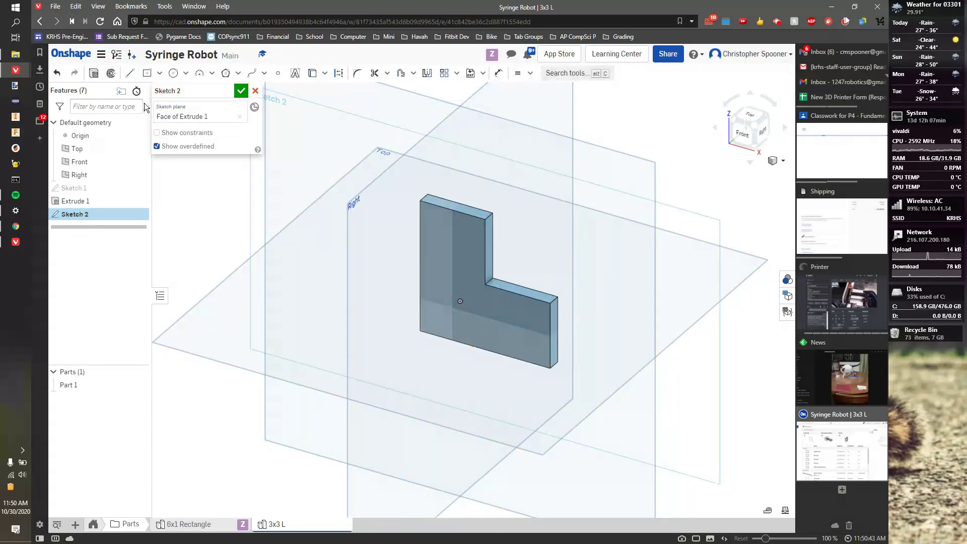
pyautogui.click(736, 137)
# - Draw a circle centred on the origin and dimension its diameter to 0.165
pyautogui.click(173, 73)
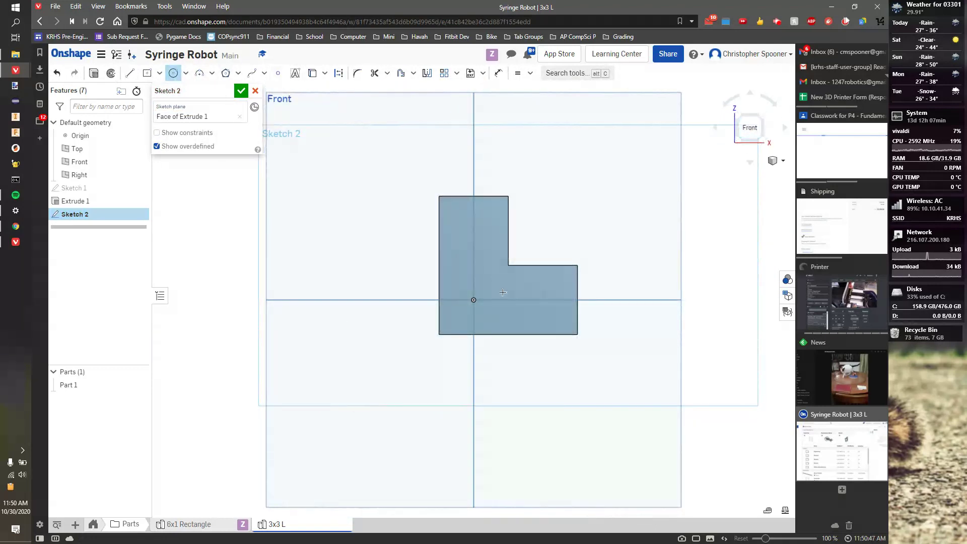
pyautogui.scroll(2, 473, 299)
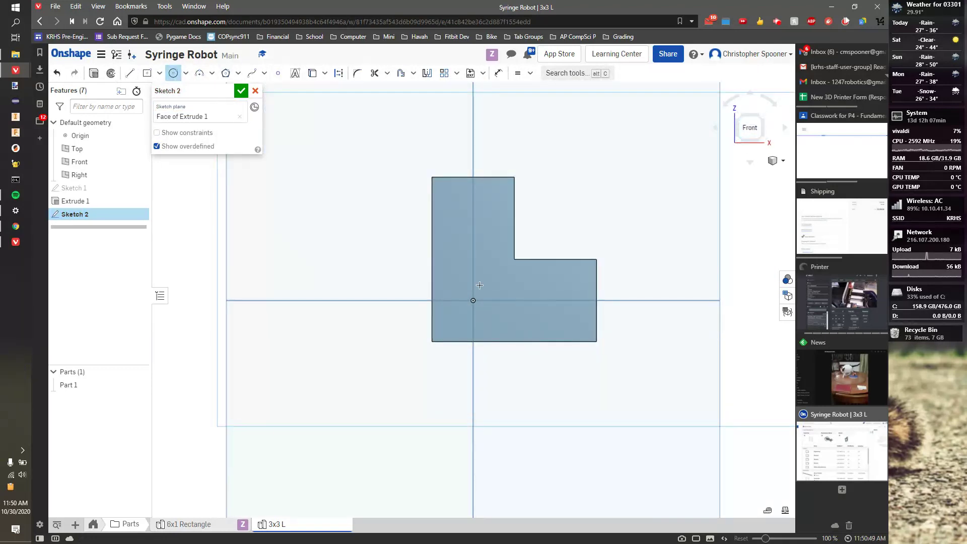
pyautogui.click(474, 299)
pyautogui.click(482, 290)
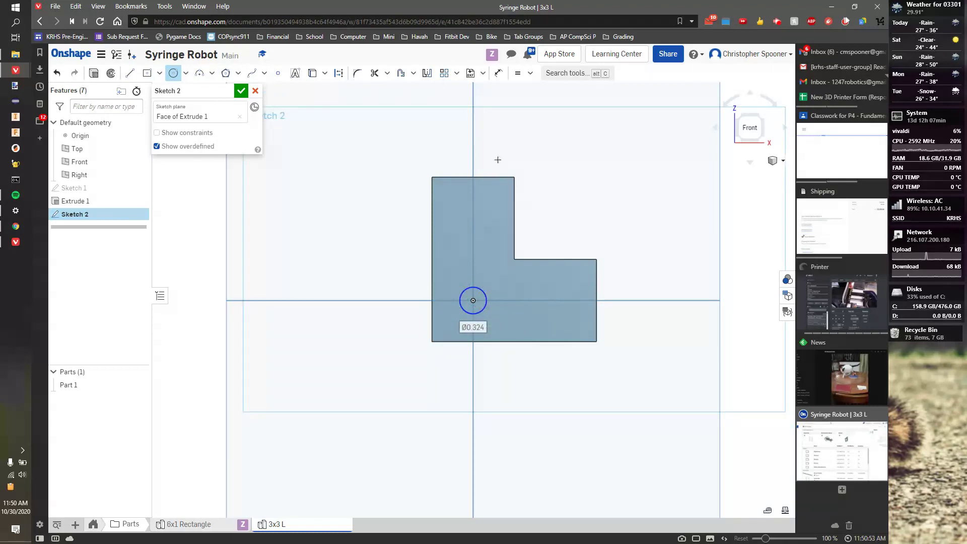
pyautogui.press('d')
pyautogui.click(487, 276)
pyautogui.click(492, 266)
pyautogui.write('1')
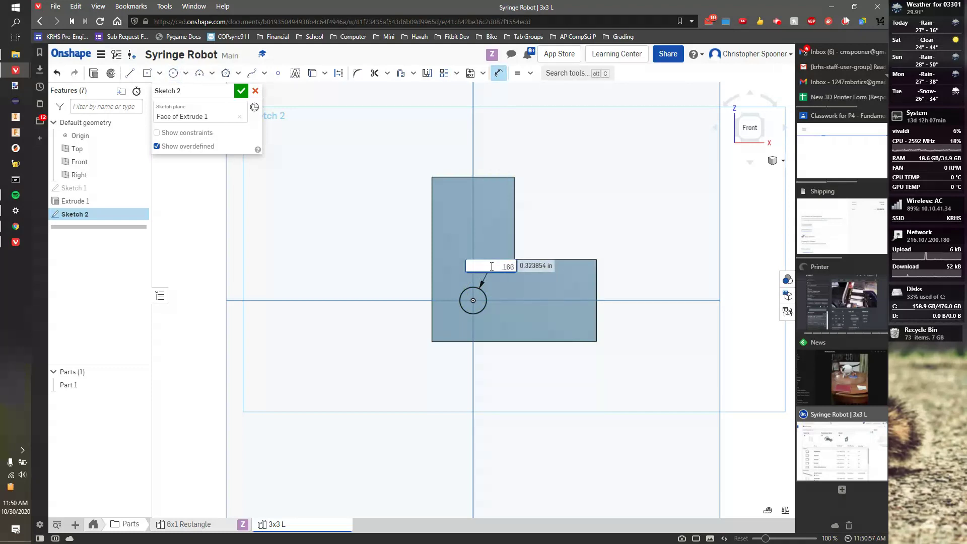
pyautogui.write('65')
pyautogui.press('Return')
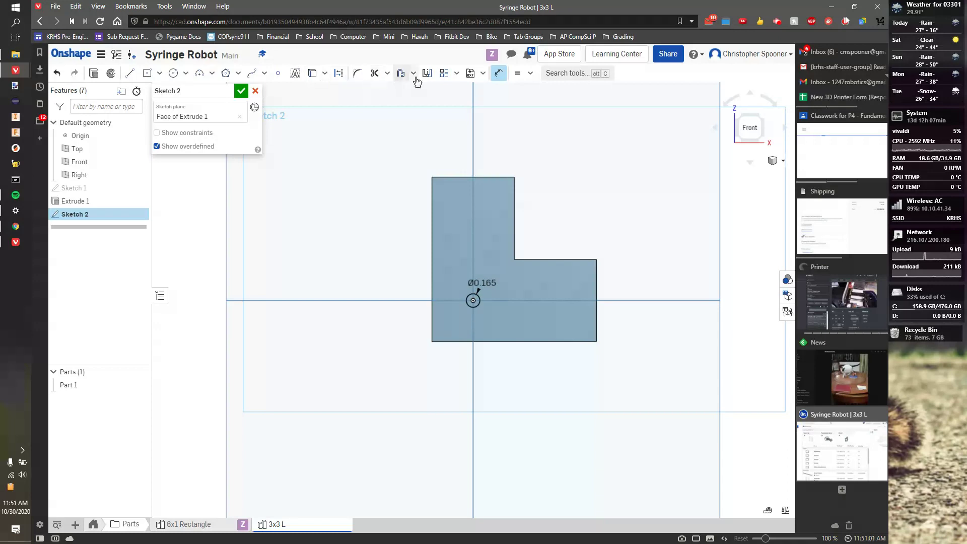
# - Linear-pattern the circle with 3 copies horizontally and 3 vertically
pyautogui.click(445, 78)
pyautogui.moveTo(456, 283); pyautogui.dragTo(495, 314)
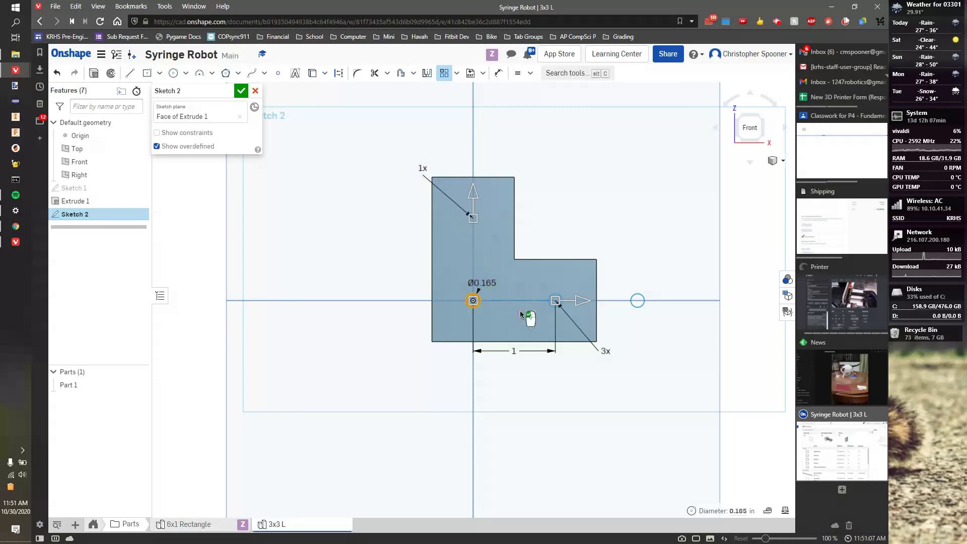
pyautogui.click(610, 352)
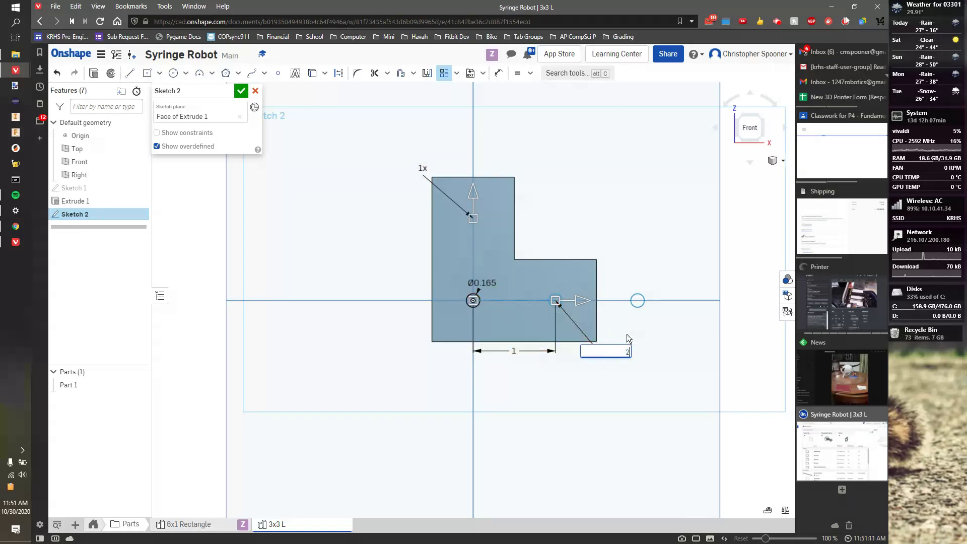
pyautogui.press('Return')
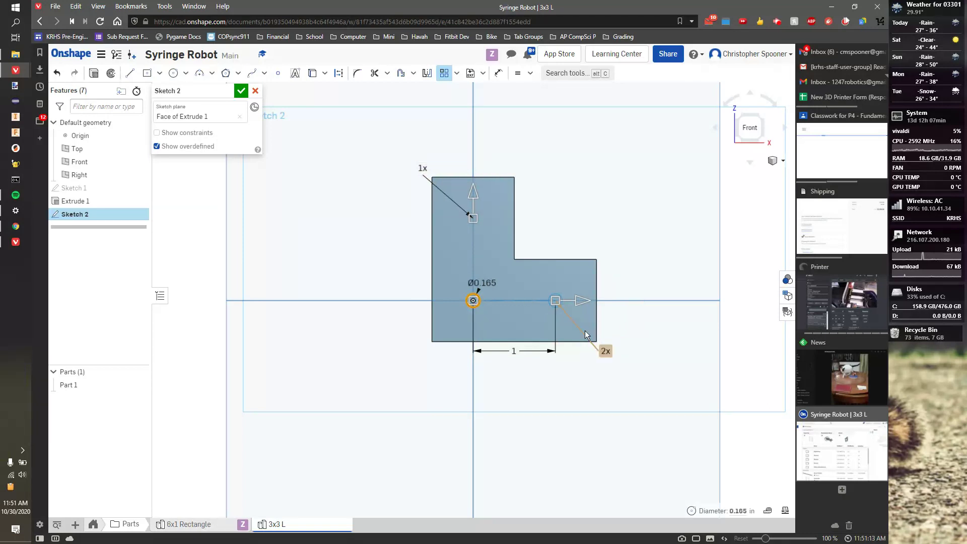
pyautogui.click(606, 348)
pyautogui.write('3')
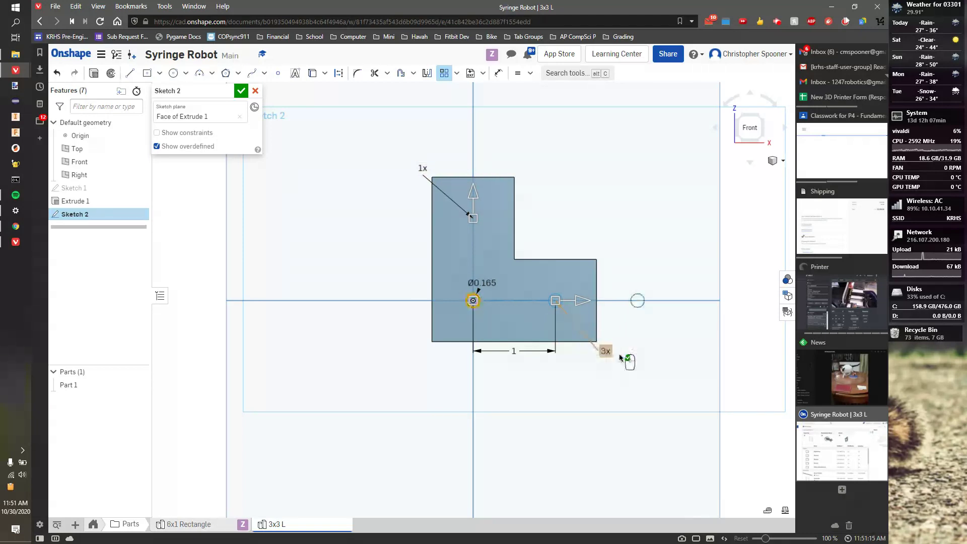
pyautogui.press('Return')
pyautogui.click(421, 168)
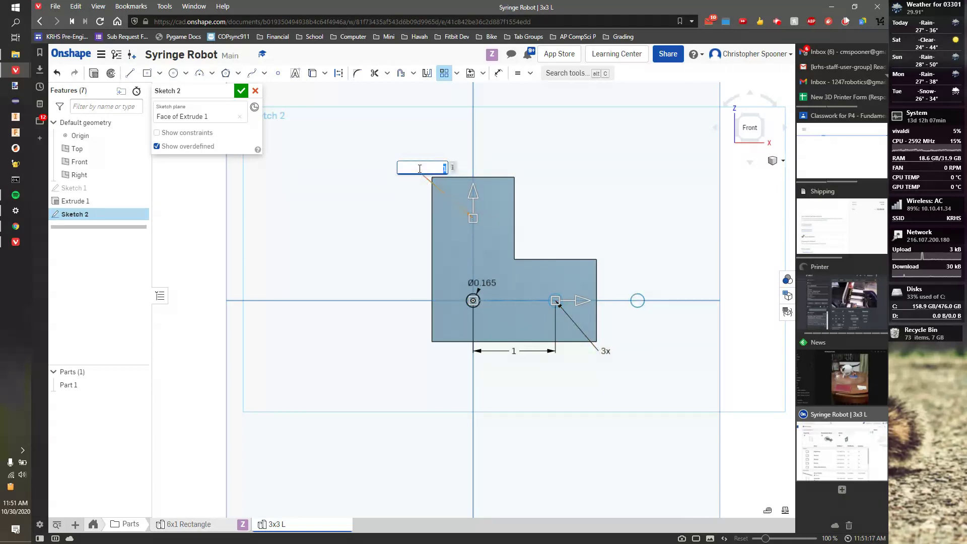
pyautogui.write('3')
pyautogui.press('Return')
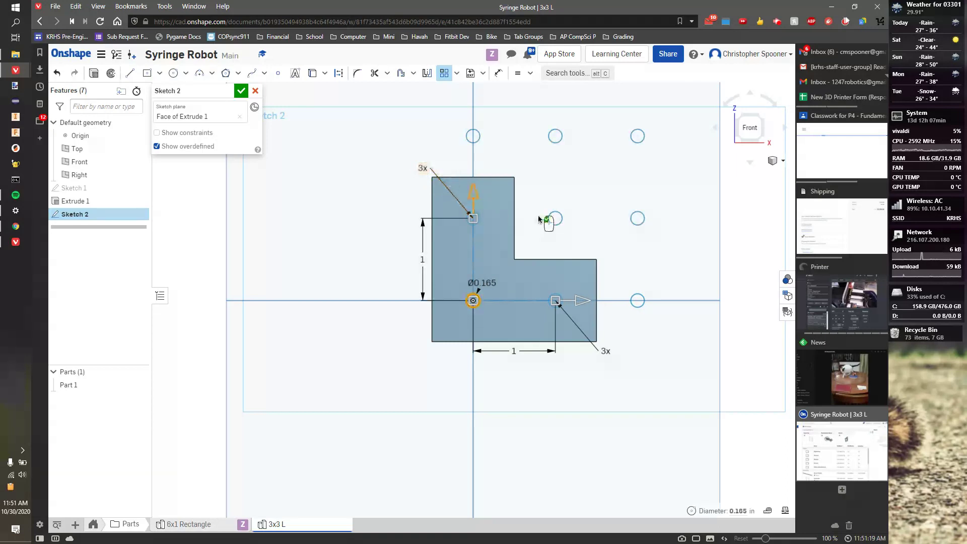
# - Set both pattern spacings to 0.5 and accept Sketch 2
pyautogui.doubleClick(422, 259)
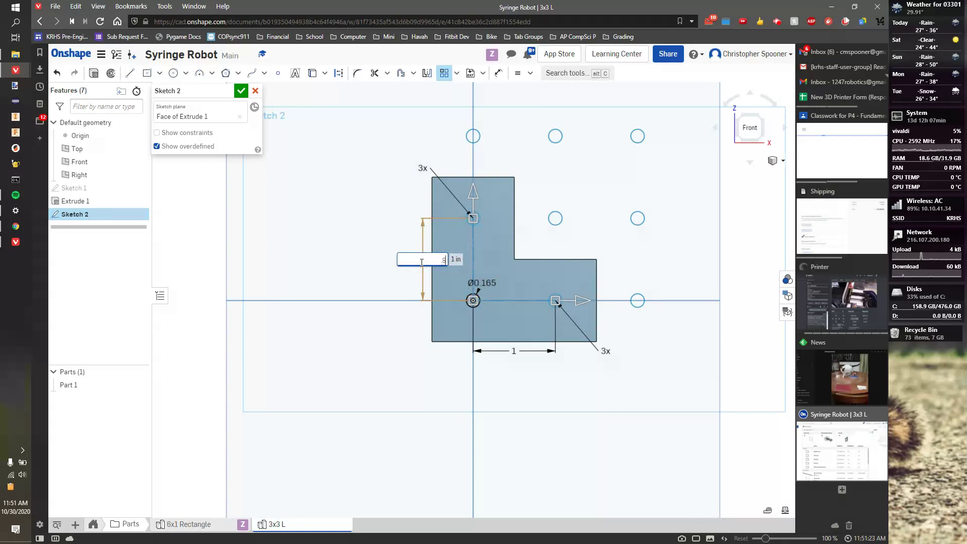
pyautogui.write('.5')
pyautogui.press('Return')
pyautogui.doubleClick(513, 351)
pyautogui.press('BackSpace')
pyautogui.write('.5')
pyautogui.press('Return')
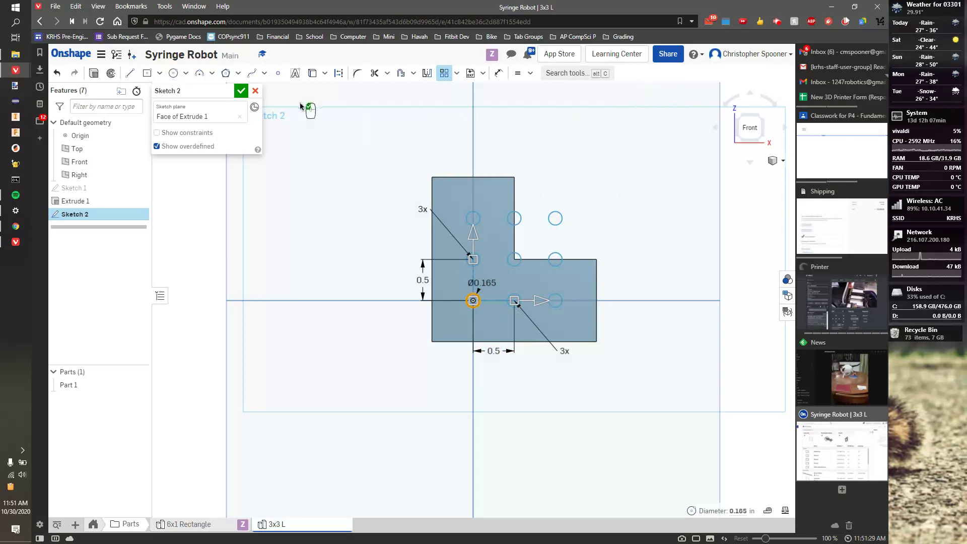
pyautogui.click(241, 91)
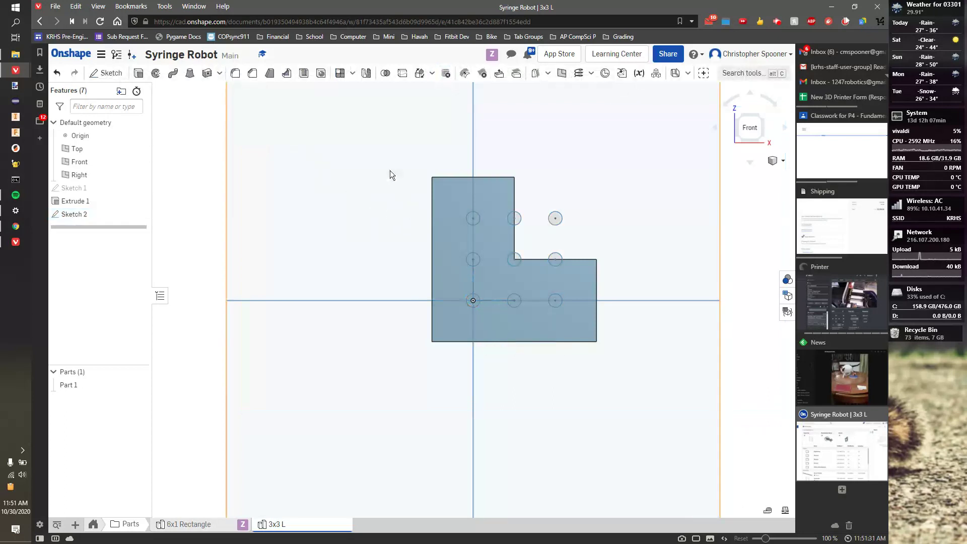
# - Extrude-cut the five hole circles along both legs through all of Part 1
pyautogui.click(138, 73)
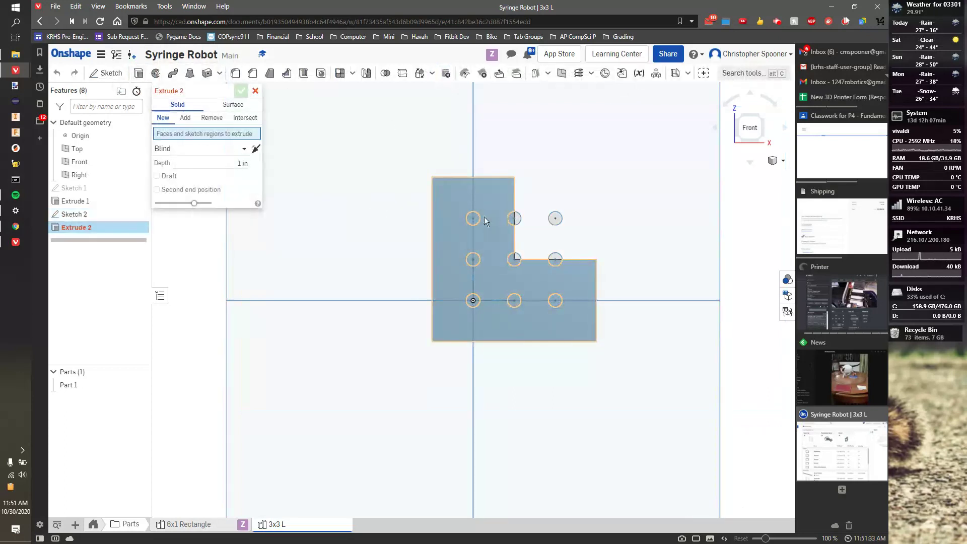
pyautogui.click(472, 219)
pyautogui.click(473, 260)
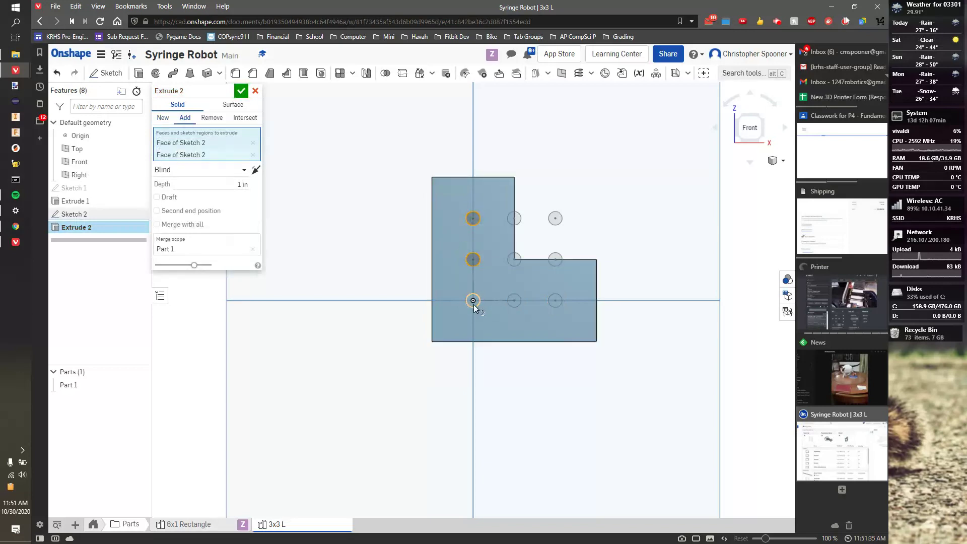
pyautogui.click(473, 303)
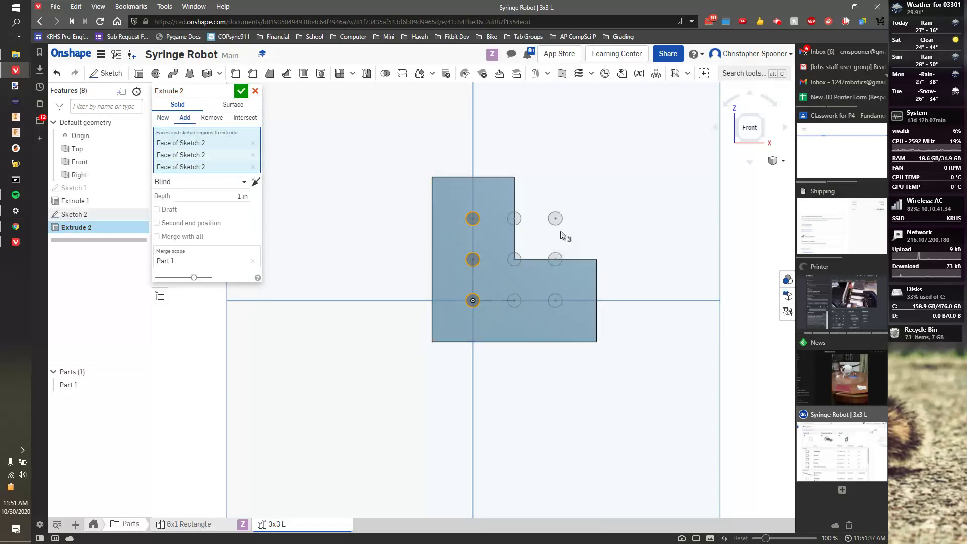
pyautogui.click(514, 300)
pyautogui.click(555, 301)
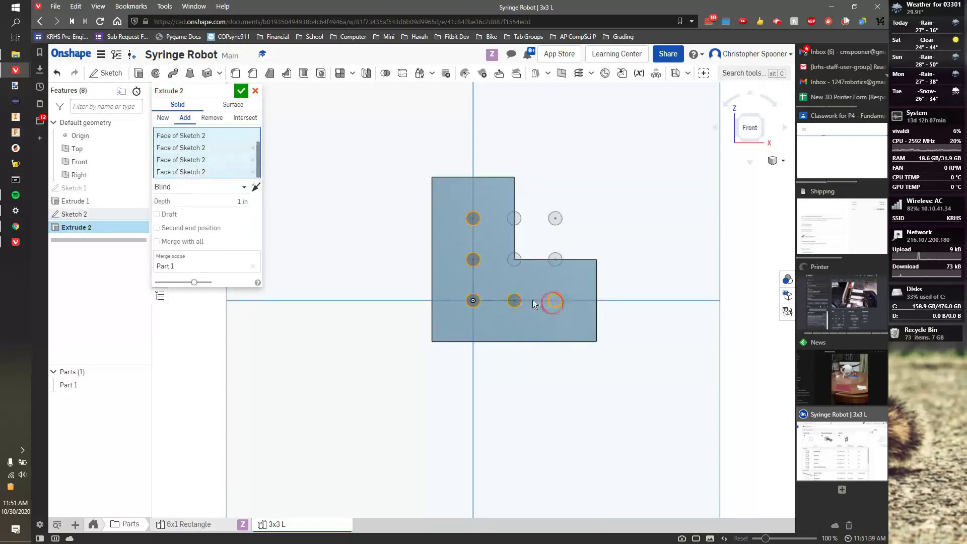
pyautogui.click(212, 118)
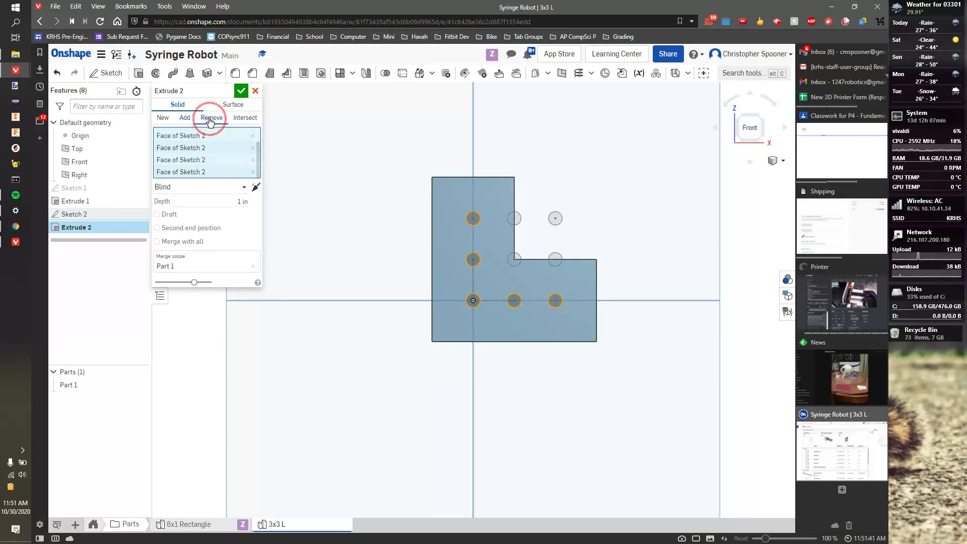
pyautogui.click(215, 187)
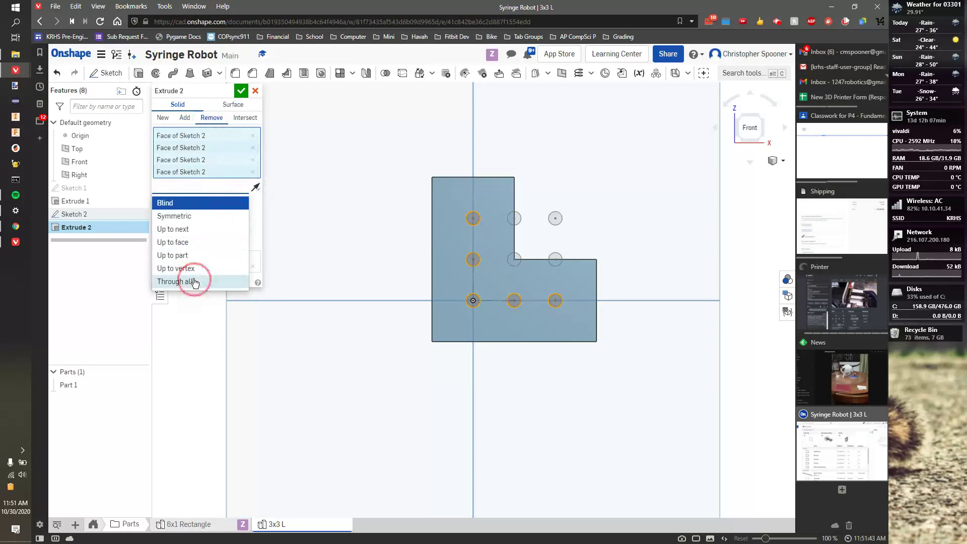
pyautogui.click(191, 280)
pyautogui.click(240, 90)
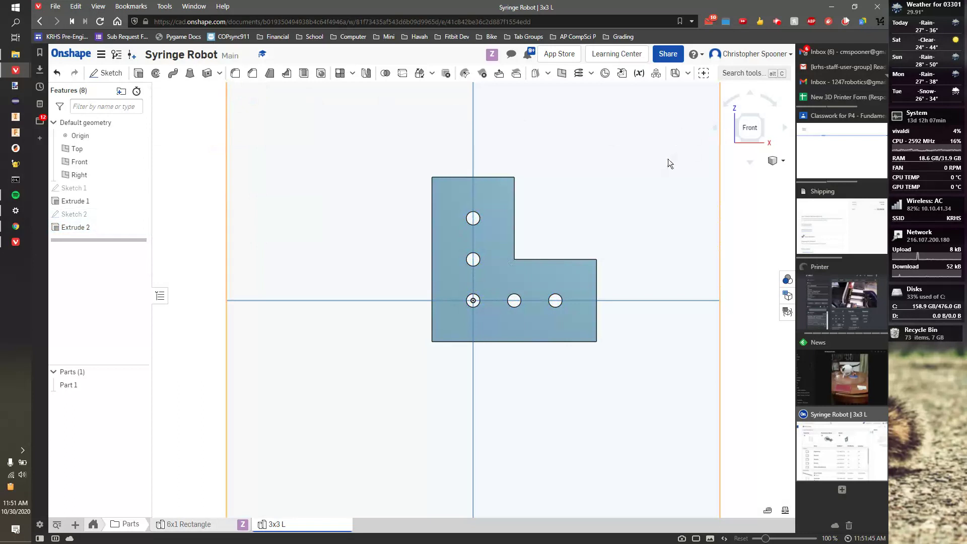
pyautogui.moveTo(667, 159); pyautogui.dragTo(635, 196, button='right')
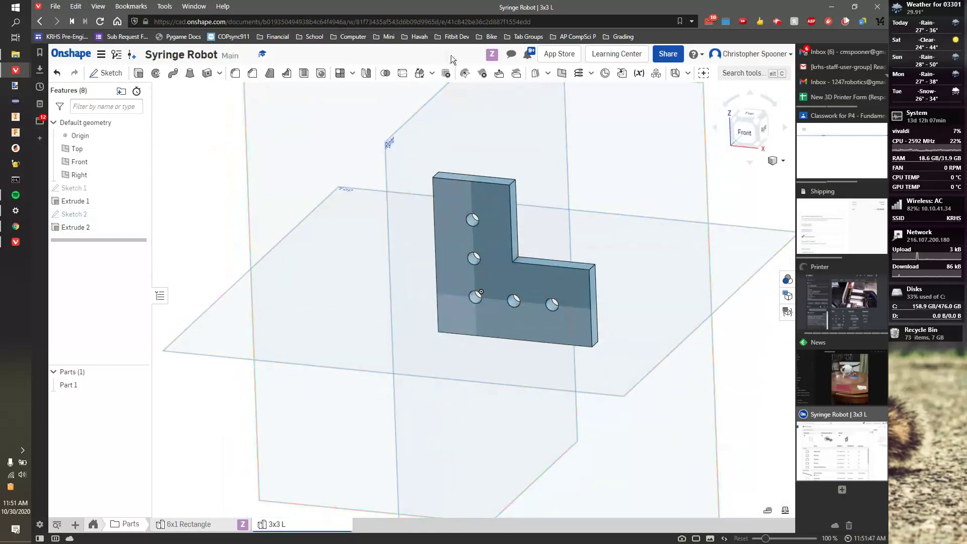
# - Fillet six plate corner edges, including the inside corner, at 0.25 in radius
pyautogui.click(234, 76)
pyautogui.scroll(-2, 512, 184)
pyautogui.click(512, 185)
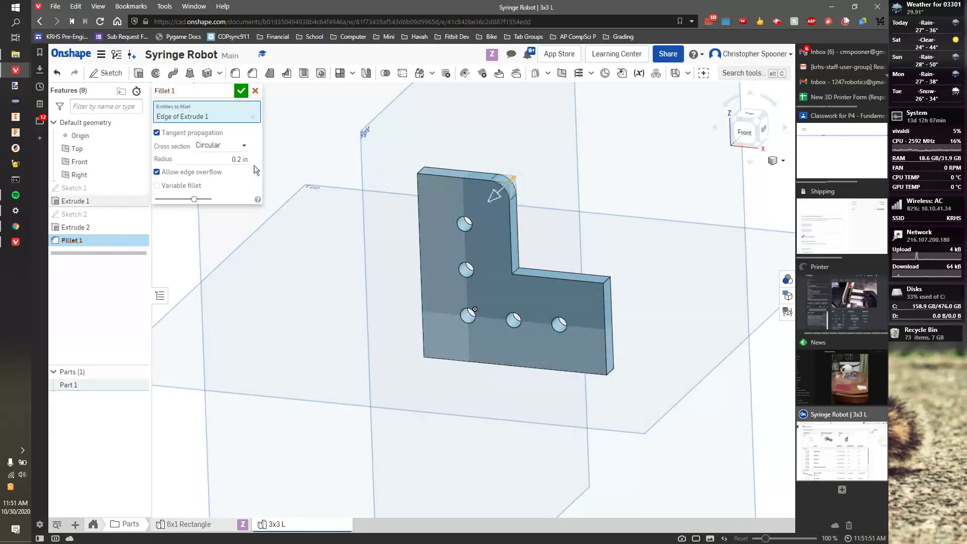
pyautogui.click(241, 161)
pyautogui.click(420, 168)
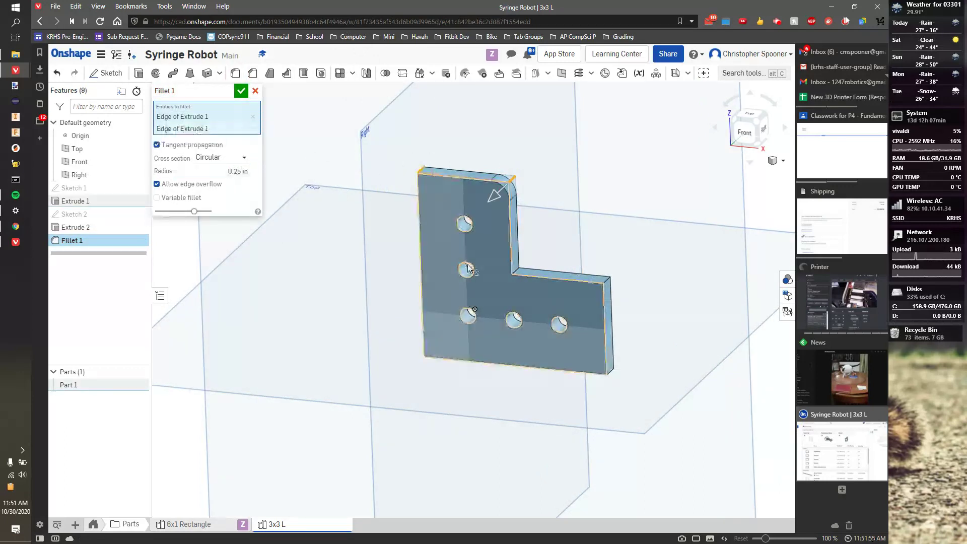
pyautogui.click(522, 273)
pyautogui.click(607, 283)
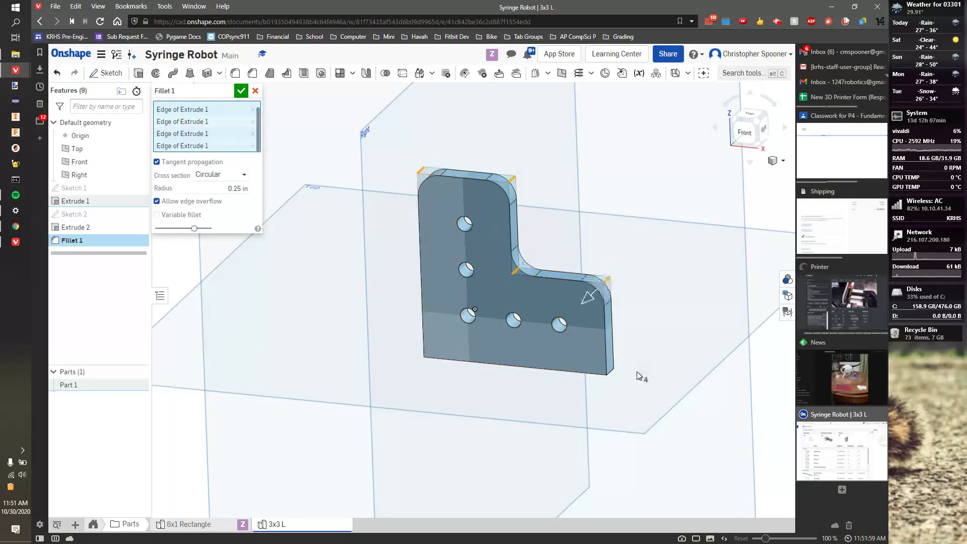
pyautogui.click(613, 373)
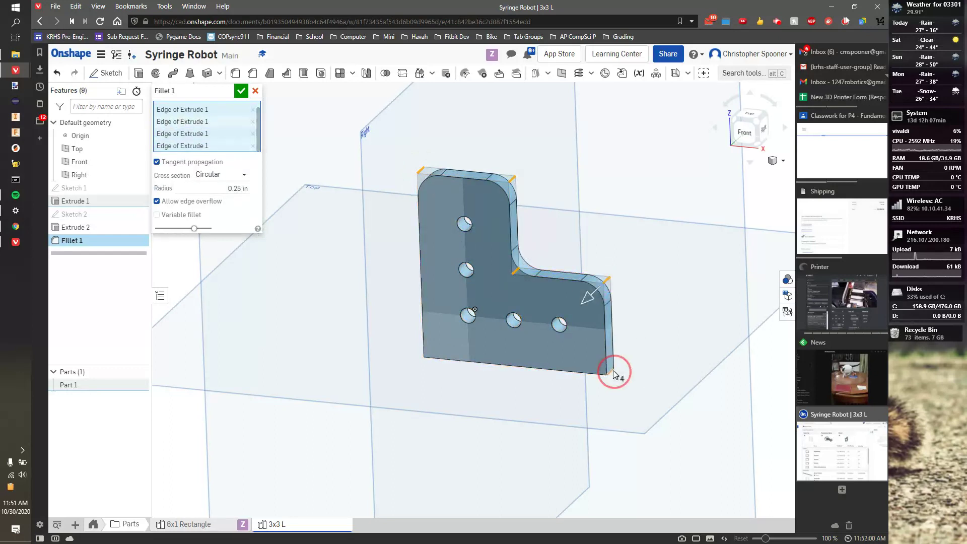
pyautogui.click(736, 150)
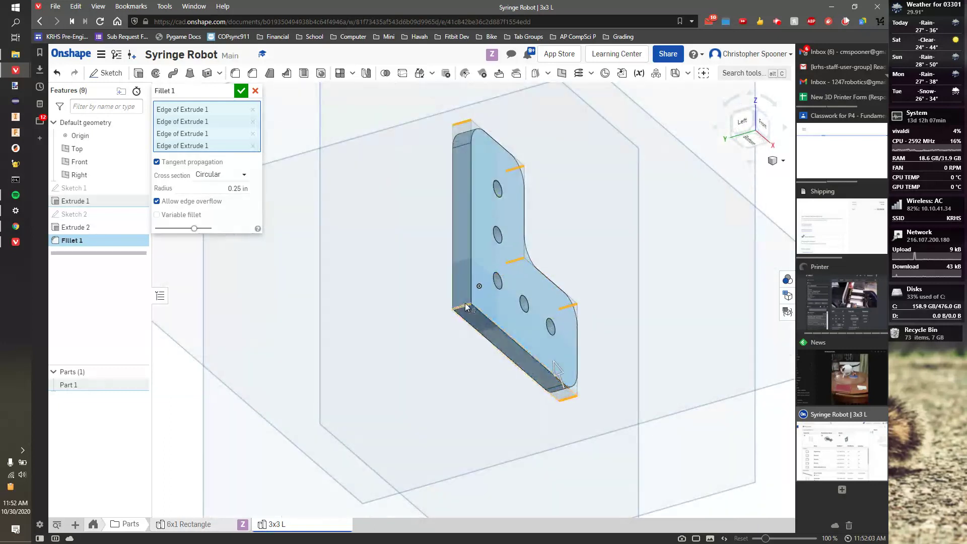
pyautogui.click(466, 310)
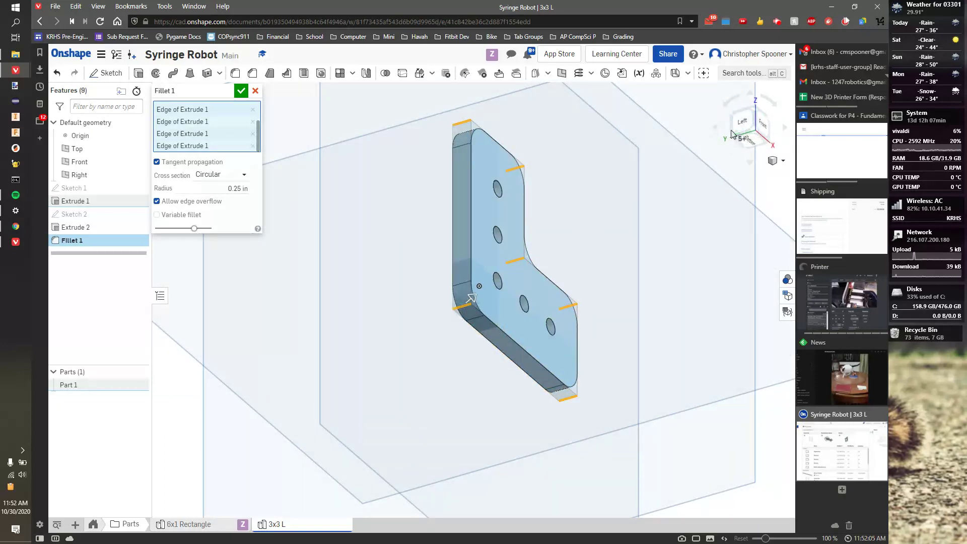
pyautogui.click(761, 124)
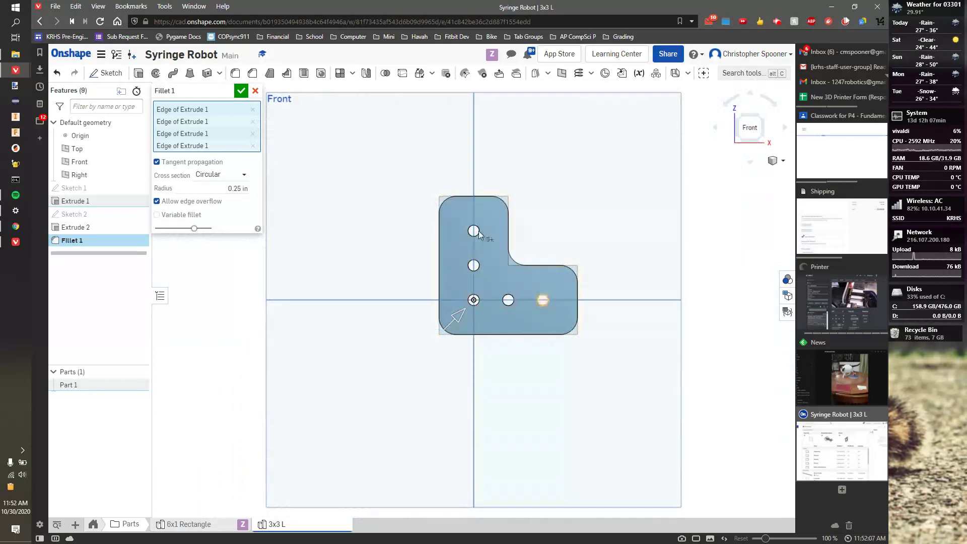
pyautogui.click(239, 91)
# - Rename the L bracket's Part 1 to '3x3 L' from the Parts list
pyautogui.click(68, 386)
pyautogui.rightClick(74, 389)
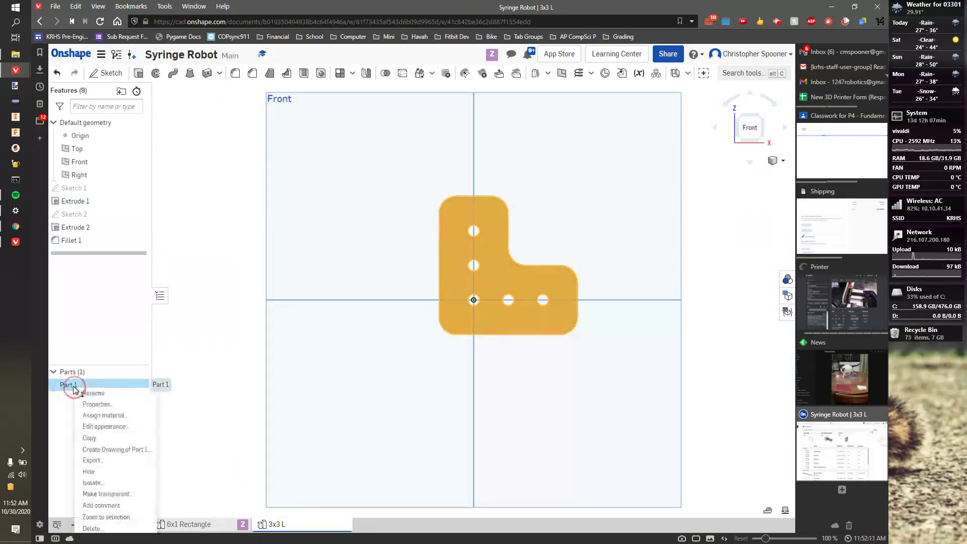
pyautogui.click(98, 394)
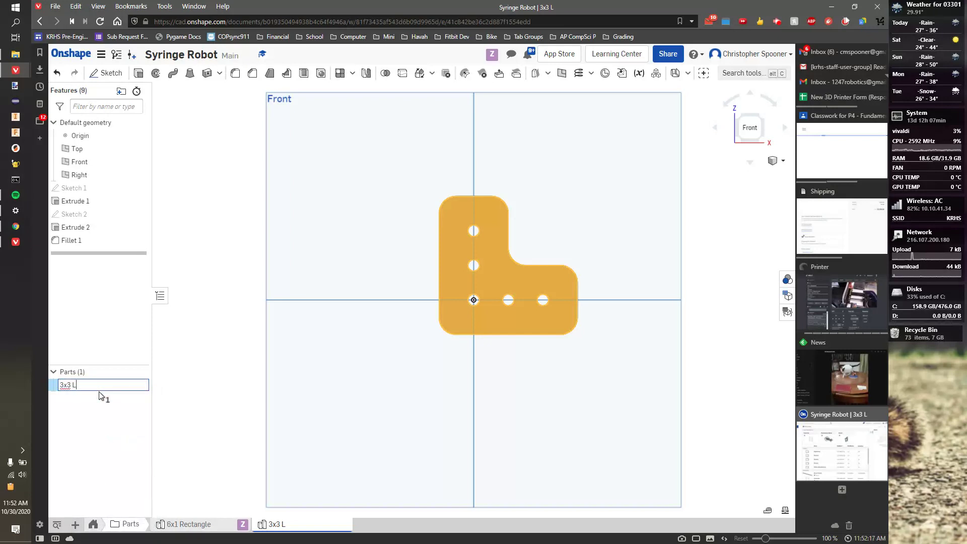
pyautogui.click(214, 350)
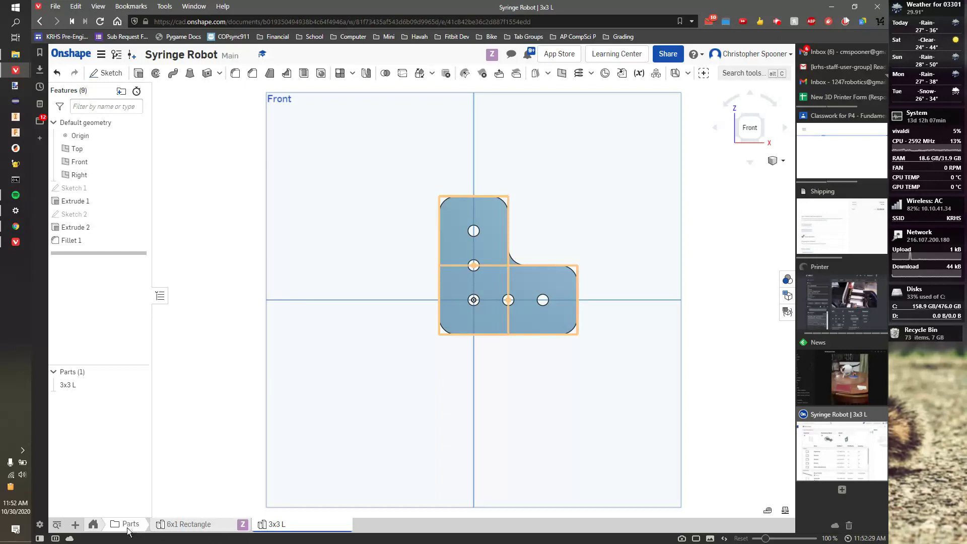
# - Add a new Part Studio to the document and rename its tab to '3x3 T'
pyautogui.click(81, 525)
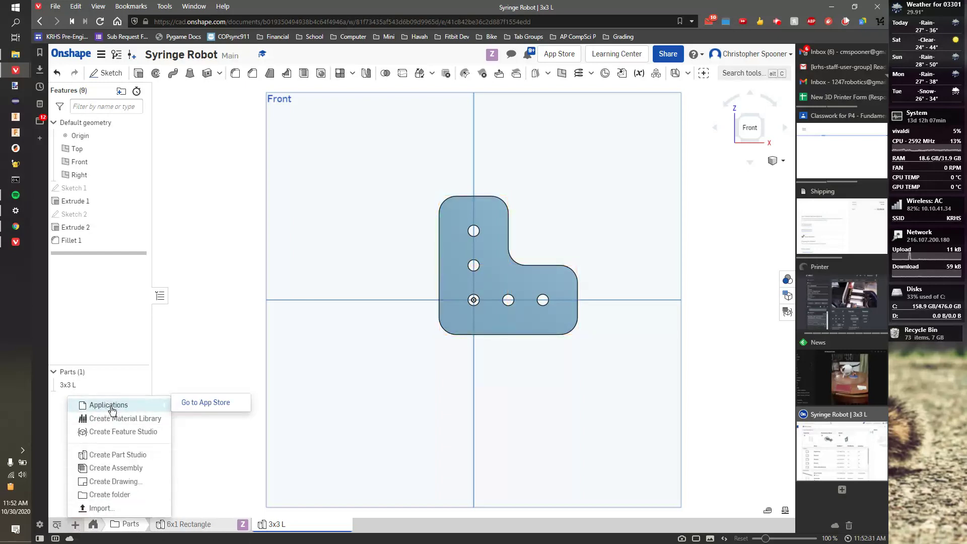
pyautogui.click(118, 454)
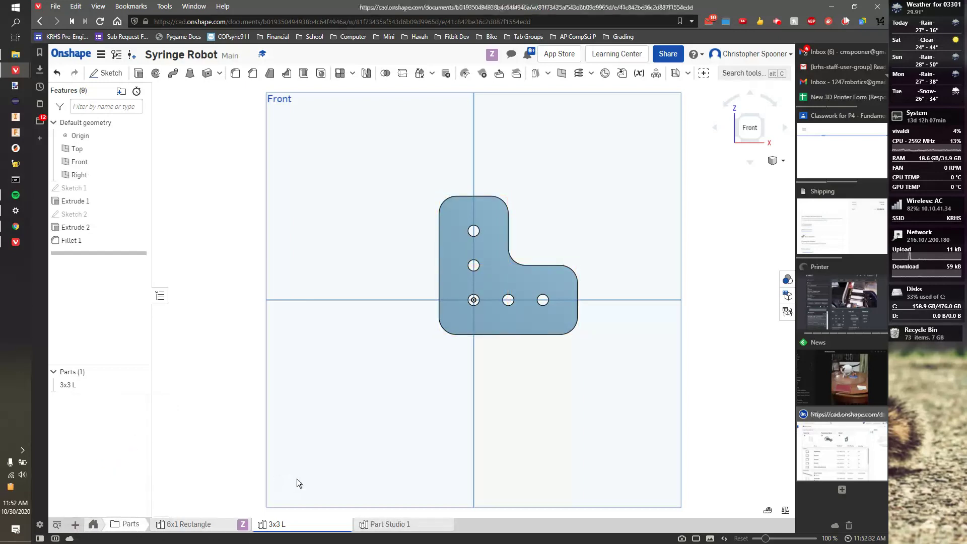
pyautogui.rightClick(393, 528)
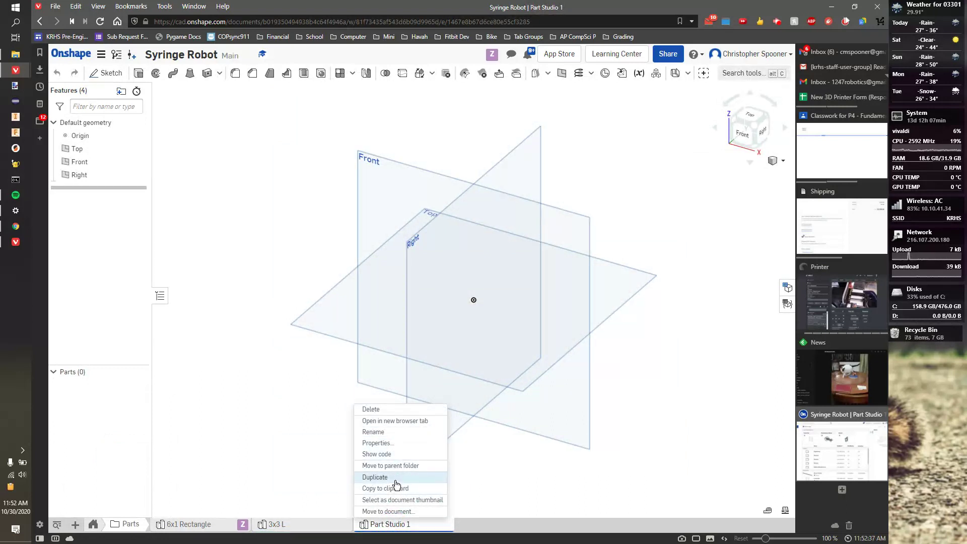
pyautogui.click(387, 432)
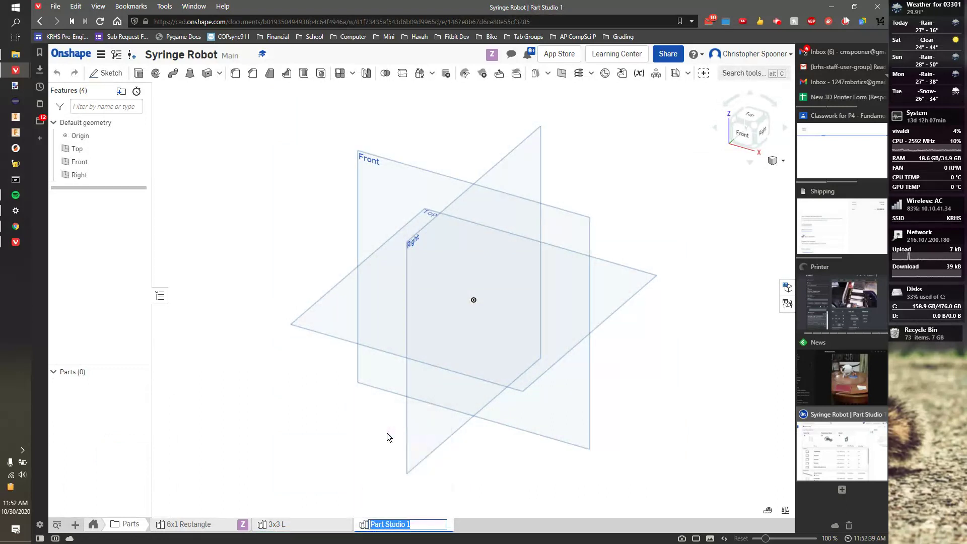
pyautogui.write('3x3 T')
pyautogui.press('Return')
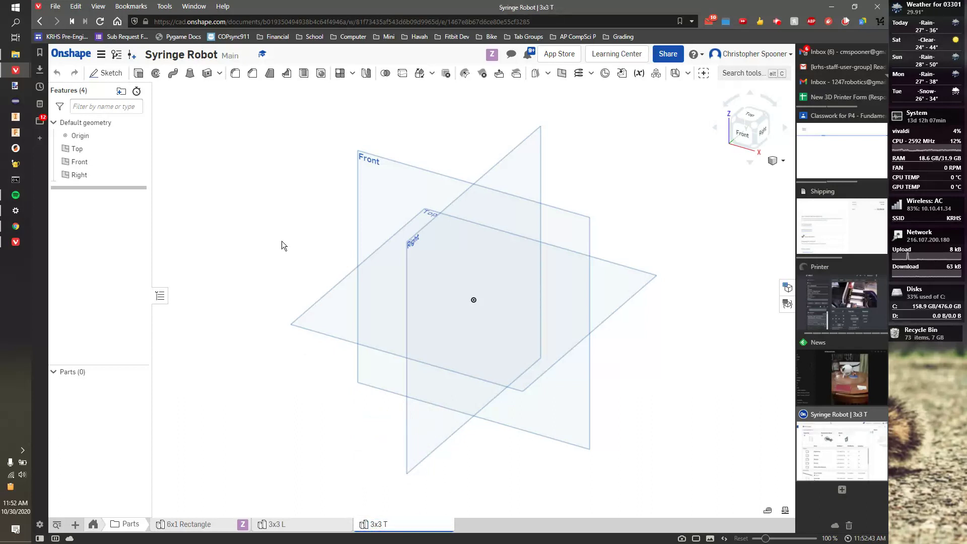
# - Start a new sketch on the Front plane, viewed straight on
pyautogui.click(106, 73)
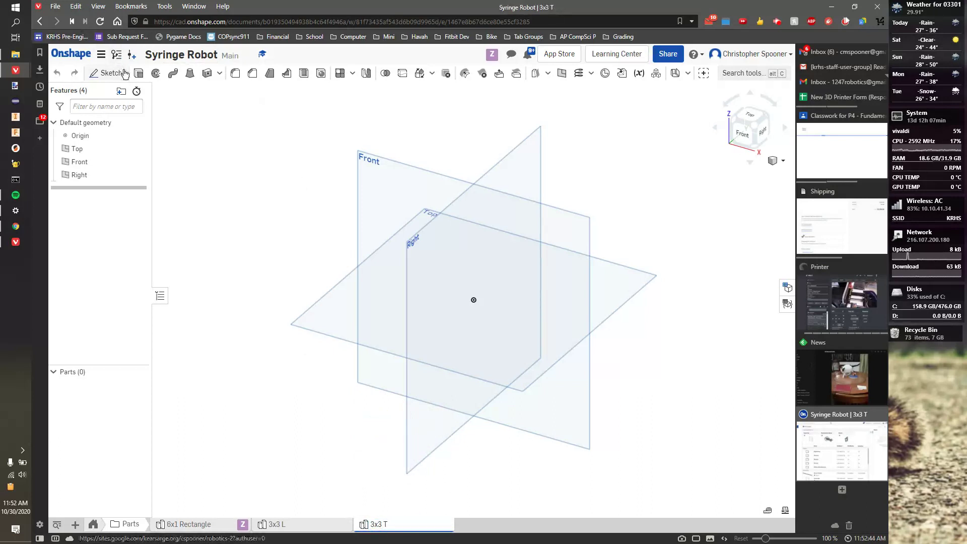
pyautogui.click(368, 178)
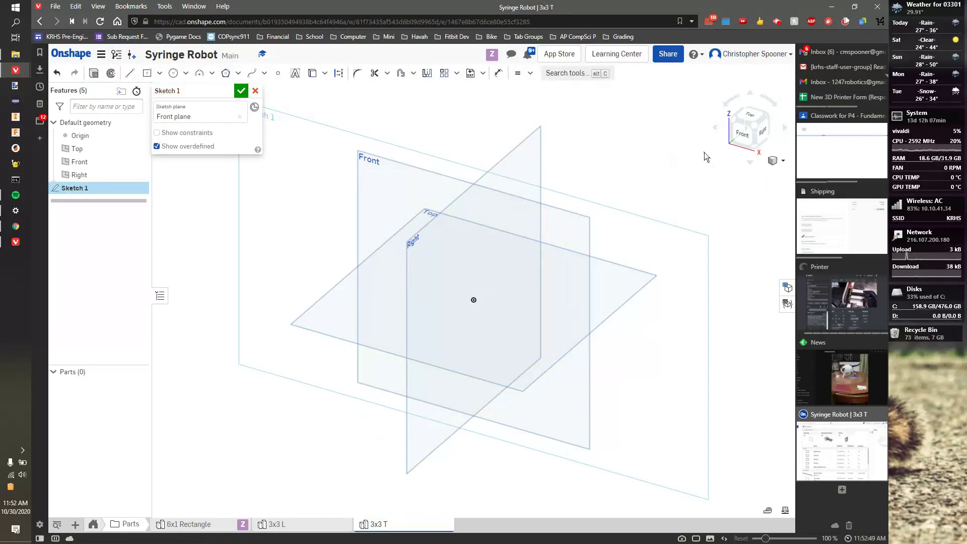
pyautogui.click(756, 139)
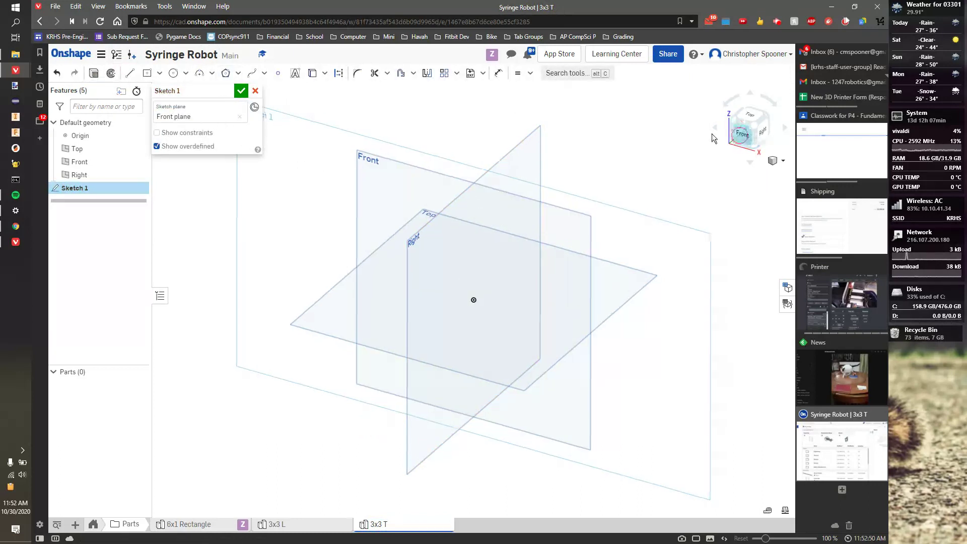
# - Draw a tall stem rectangle and a crossing centre-point rectangle forming a T
pyautogui.click(147, 73)
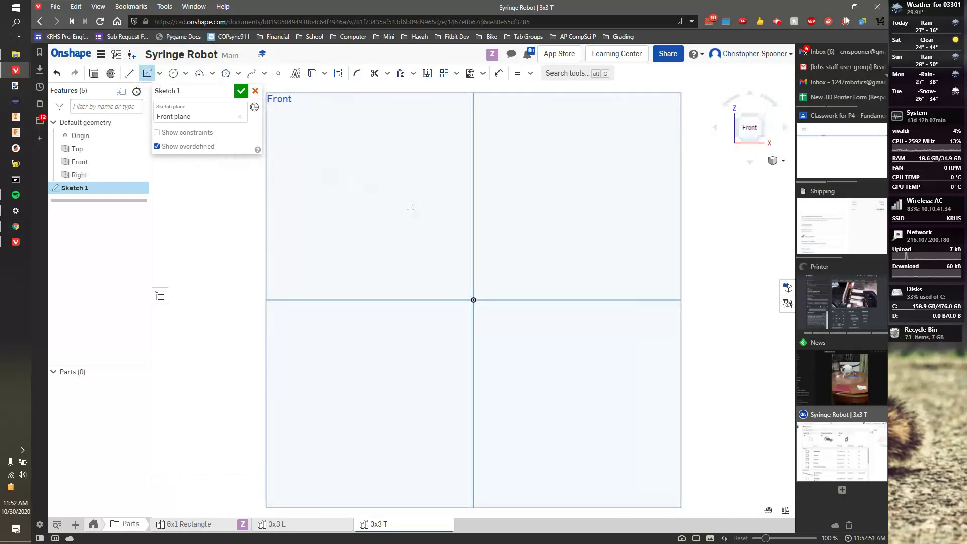
pyautogui.click(473, 373)
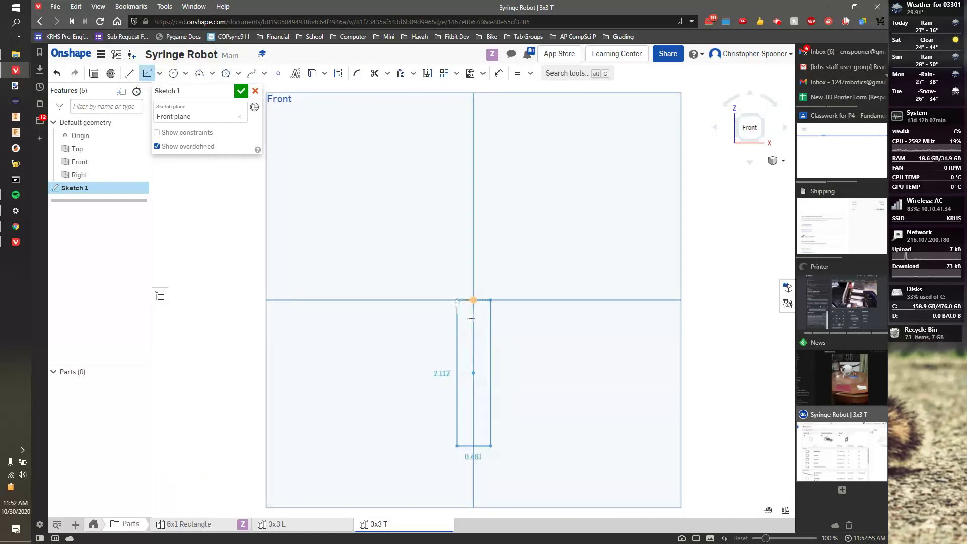
pyautogui.click(446, 274)
pyautogui.click(474, 300)
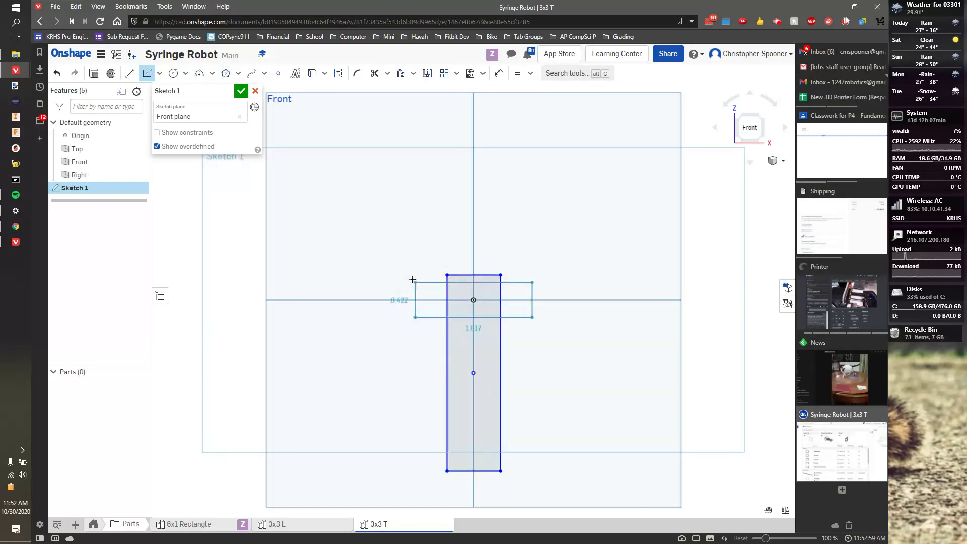
pyautogui.click(393, 274)
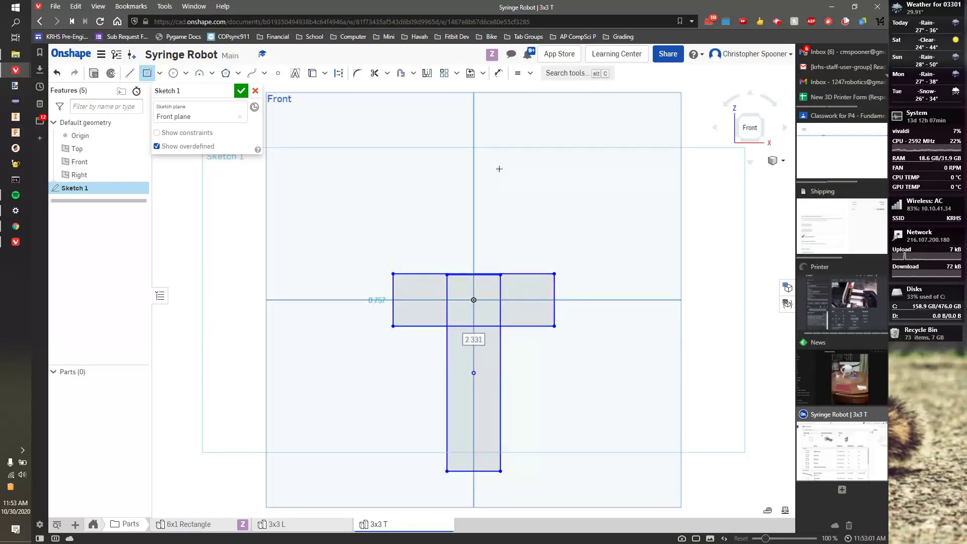
# - Make the stem's bottom edge equal to the crossbar side and perpendicular to the crossbar top
pyautogui.press('Escape')
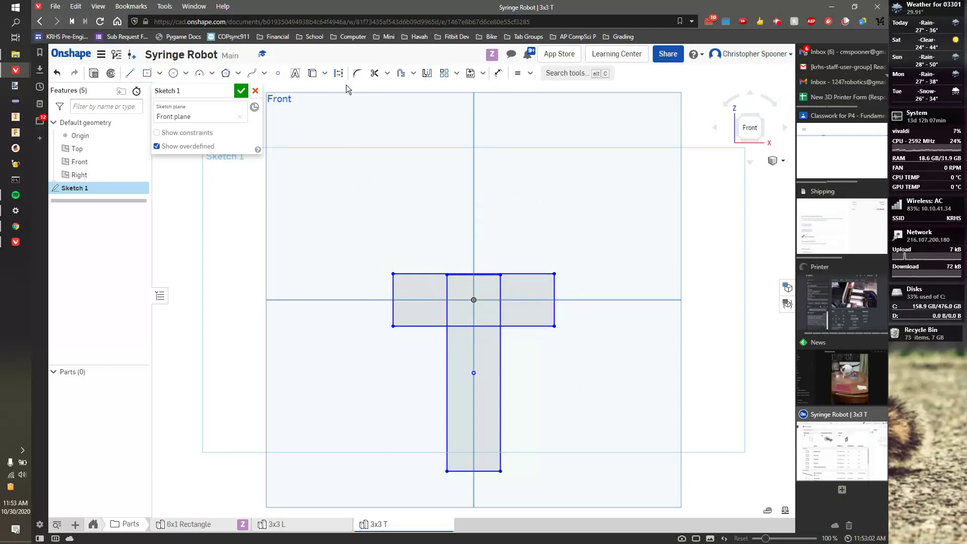
pyautogui.click(517, 73)
pyautogui.click(394, 291)
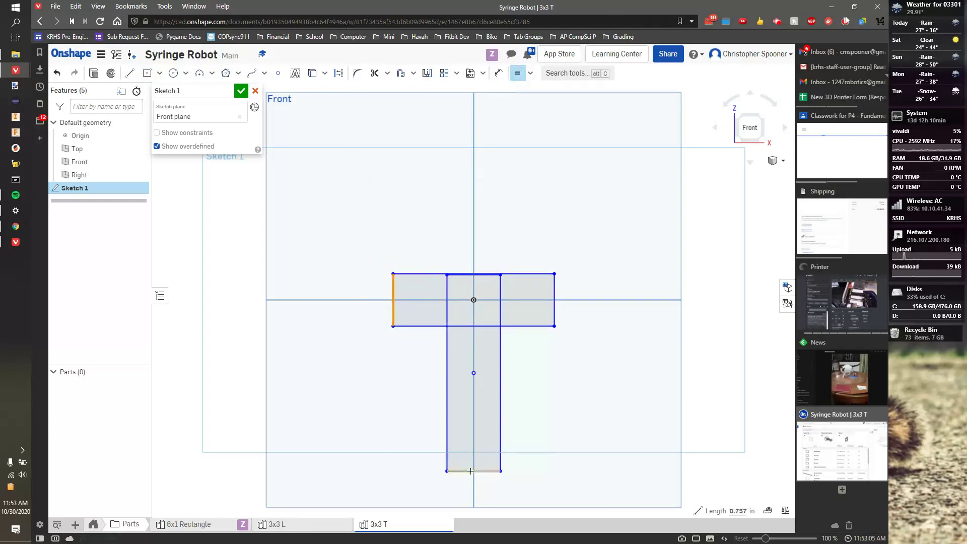
pyautogui.click(470, 472)
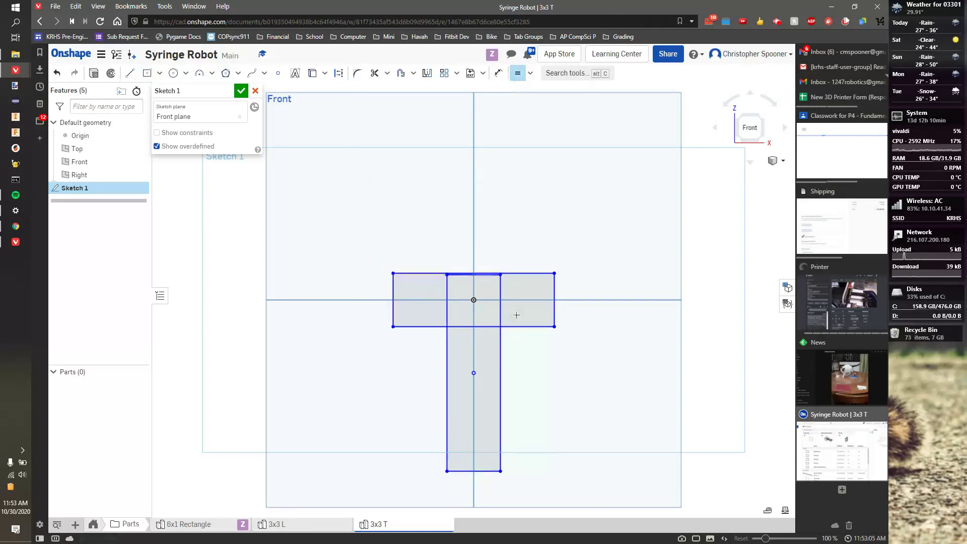
pyautogui.click(532, 76)
pyautogui.click(549, 191)
pyautogui.click(446, 280)
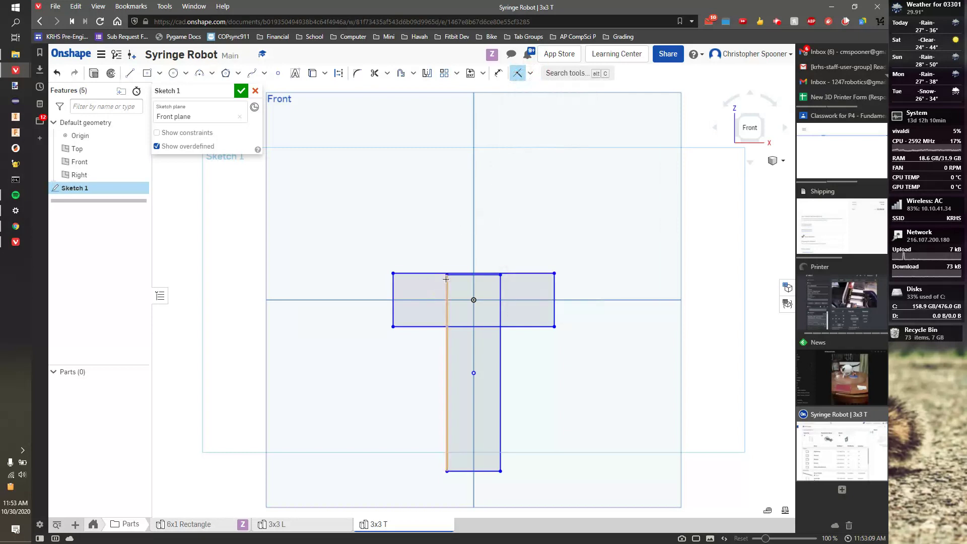
pyautogui.press('Escape')
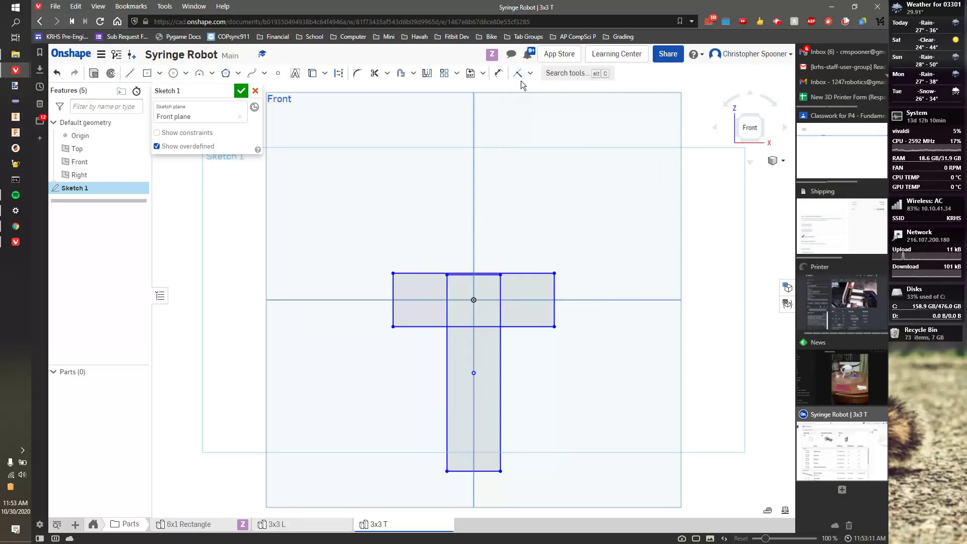
pyautogui.click(517, 74)
pyautogui.click(448, 279)
pyautogui.click(442, 273)
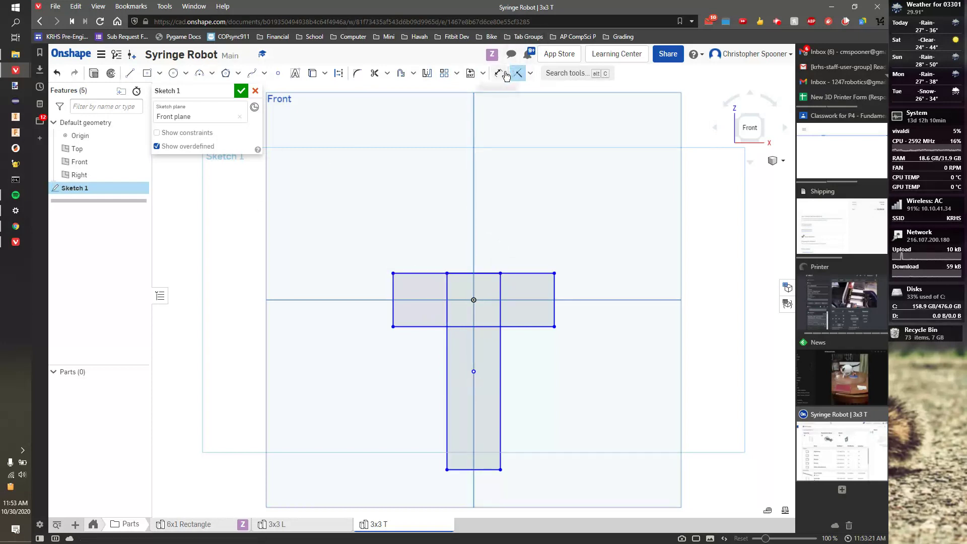
# - Constrain another crossbar edge equal in length to the stem edge
pyautogui.click(530, 74)
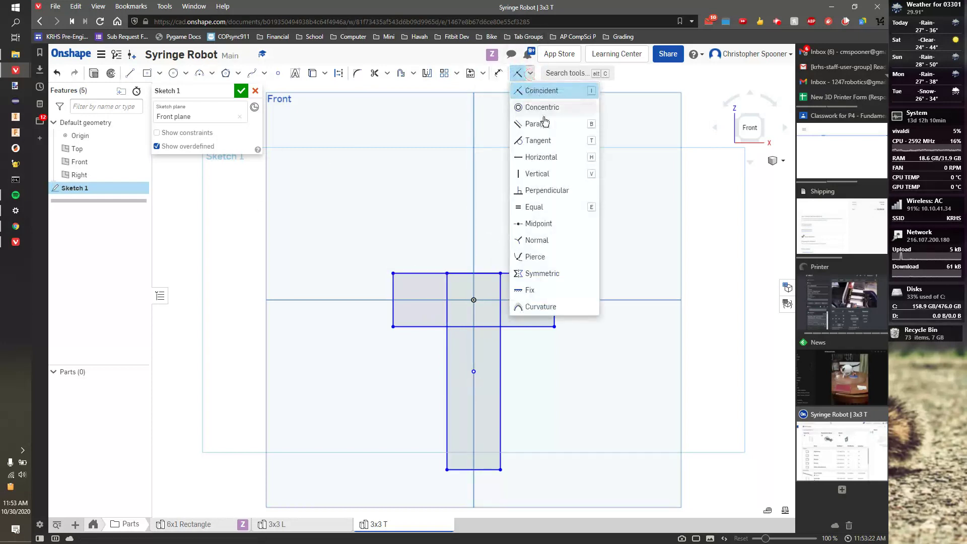
pyautogui.click(546, 211)
pyautogui.click(410, 274)
pyautogui.click(446, 354)
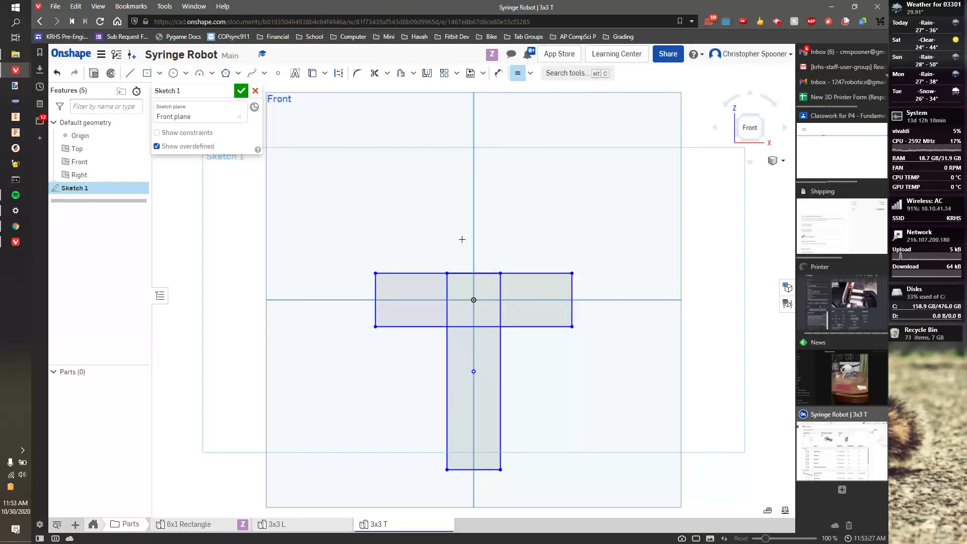
# - Dimension the crossbar height to 1 and its overall width to 2
pyautogui.press('d')
pyautogui.click(376, 299)
pyautogui.click(334, 288)
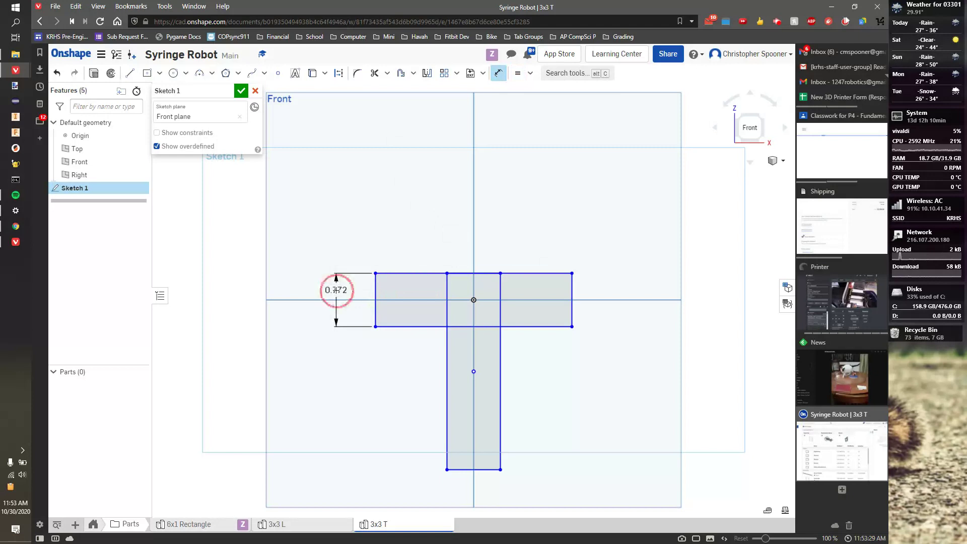
pyautogui.write('1')
pyautogui.press('Return')
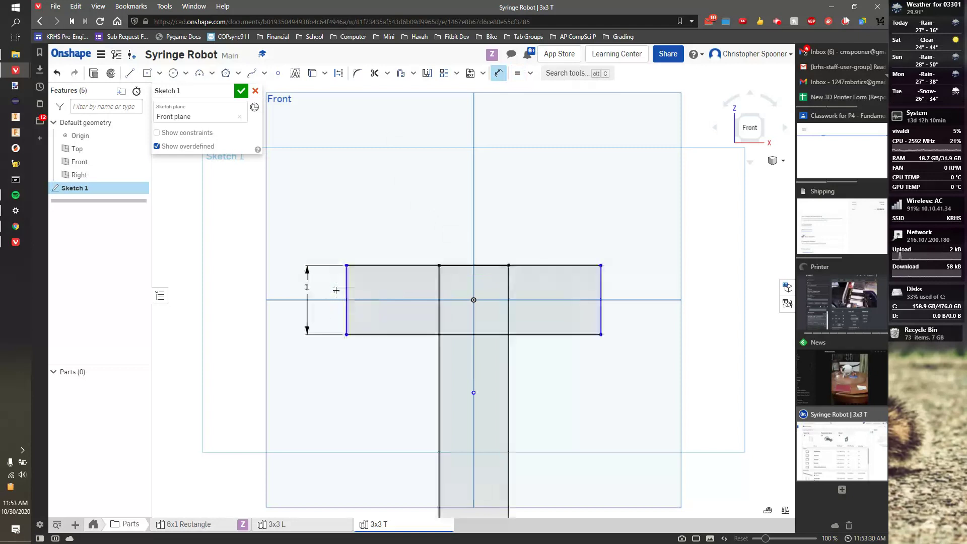
pyautogui.click(393, 265)
pyautogui.click(403, 214)
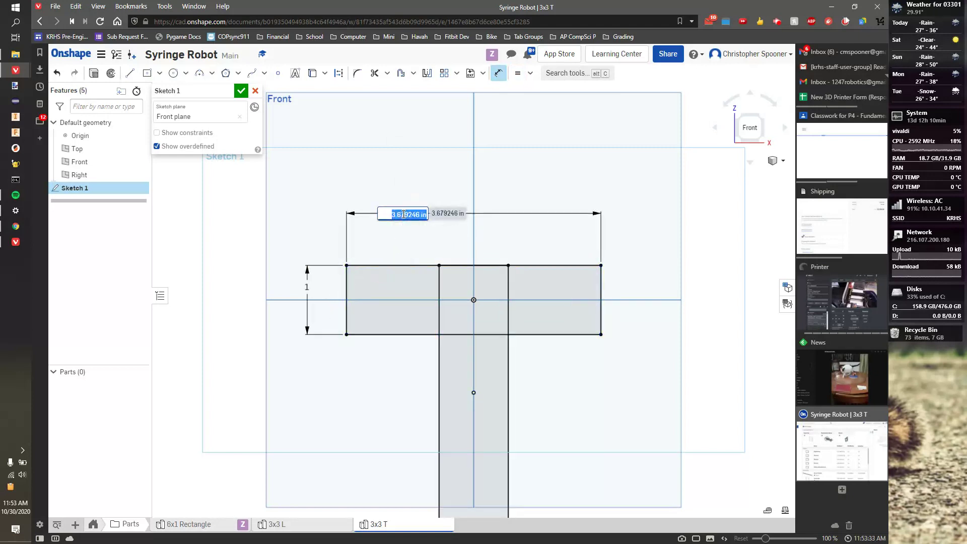
pyautogui.write('2')
pyautogui.press('Return')
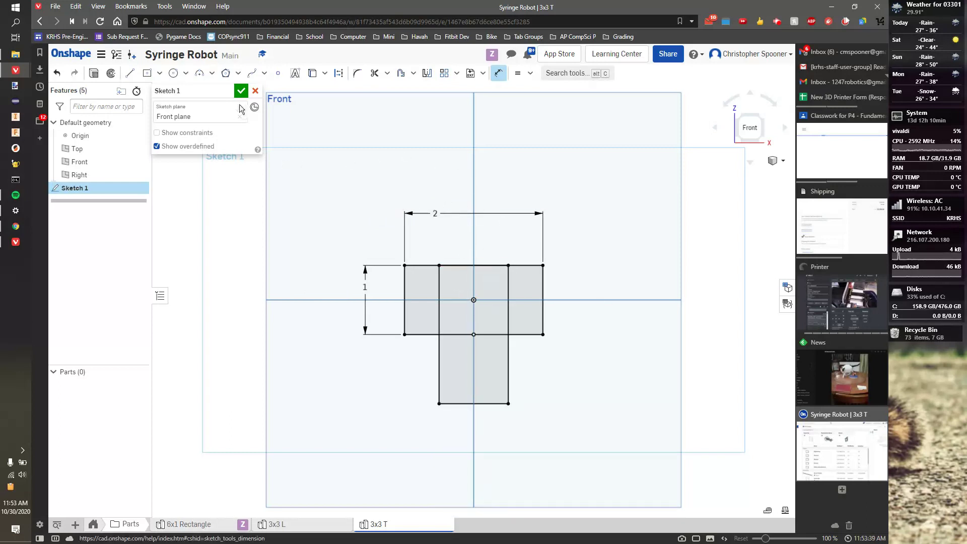
# - Close the T sketch and extrude all four squares to a 0.2 in depth
pyautogui.click(241, 91)
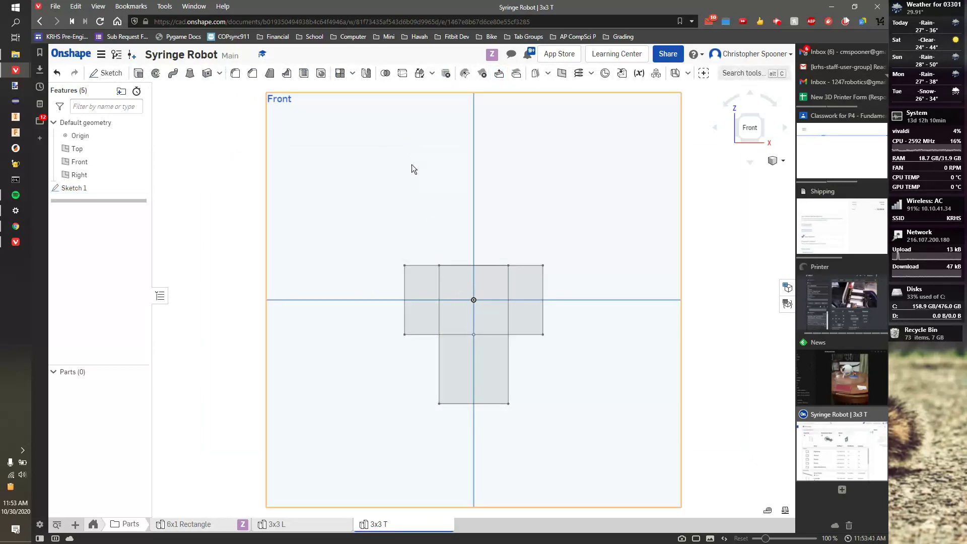
pyautogui.hotkey('shift', 'e')
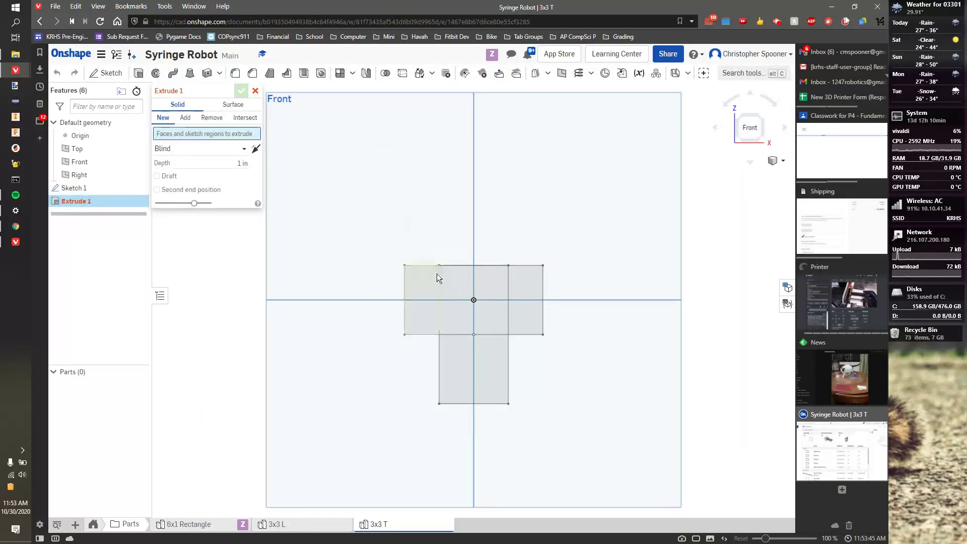
pyautogui.click(441, 288)
pyautogui.click(426, 289)
pyautogui.click(523, 296)
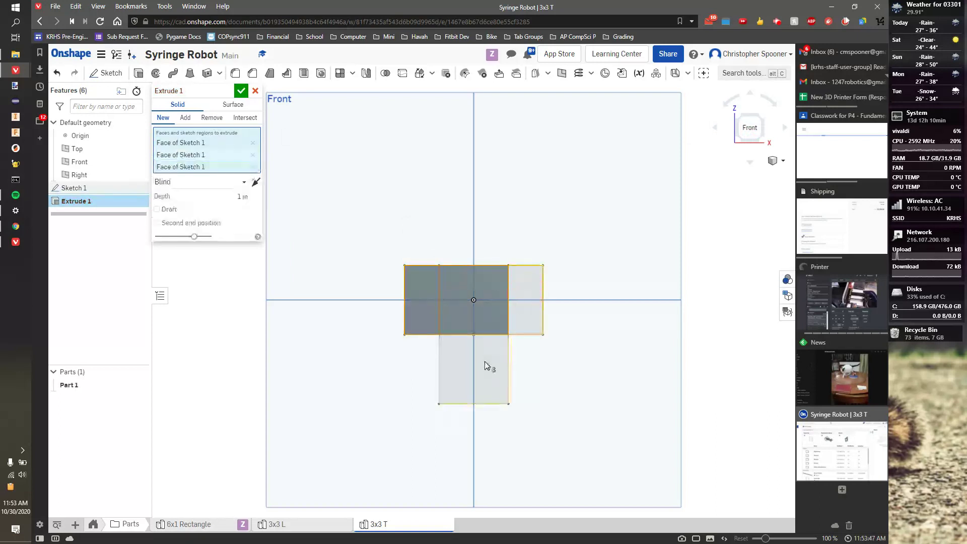
pyautogui.click(484, 361)
pyautogui.click(760, 115)
pyautogui.click(213, 201)
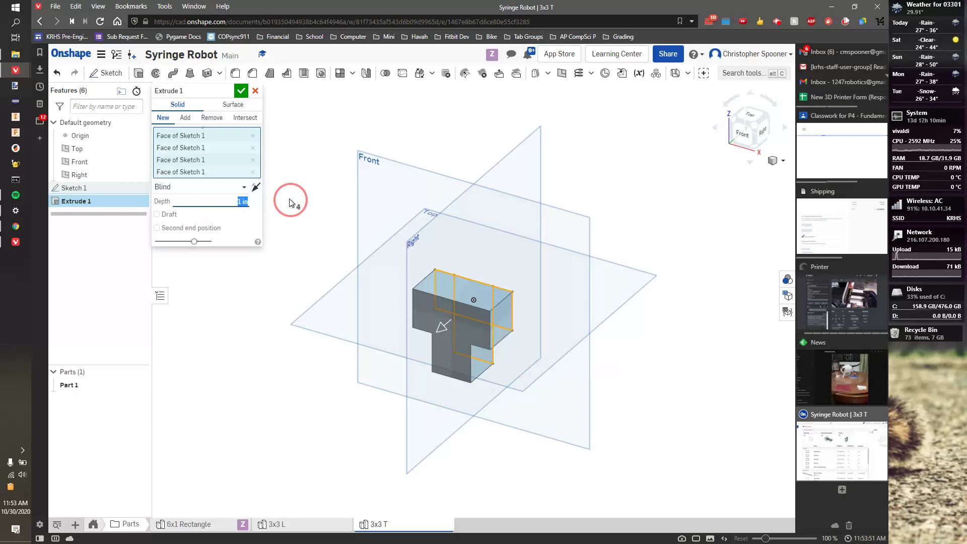
pyautogui.write('.2')
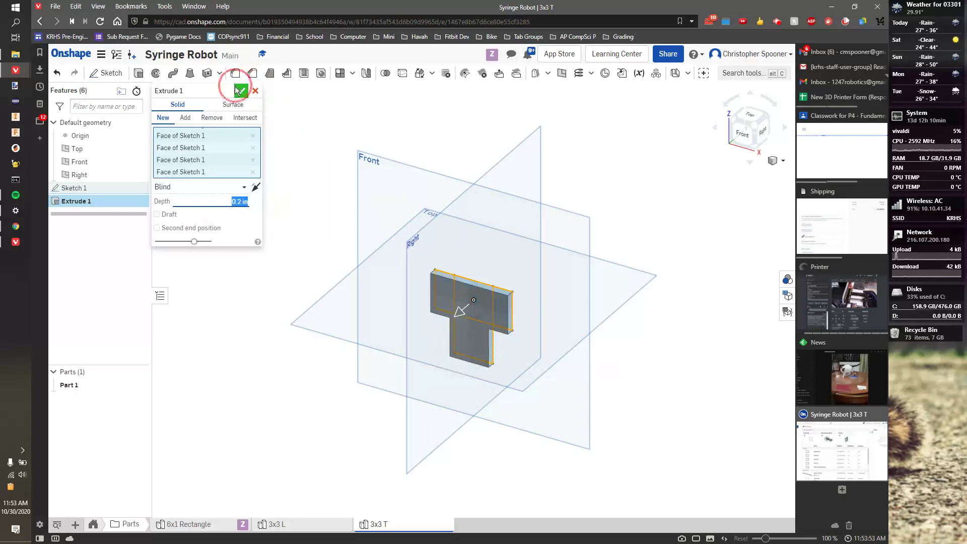
pyautogui.click(242, 91)
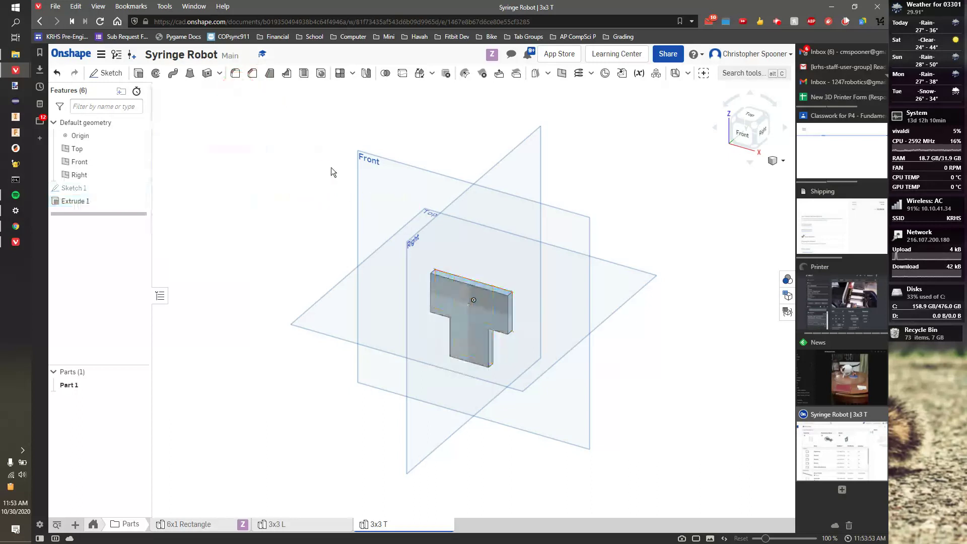
# - Start a sketch on the T's front face and draw a small hole circle
pyautogui.click(106, 73)
pyautogui.click(451, 295)
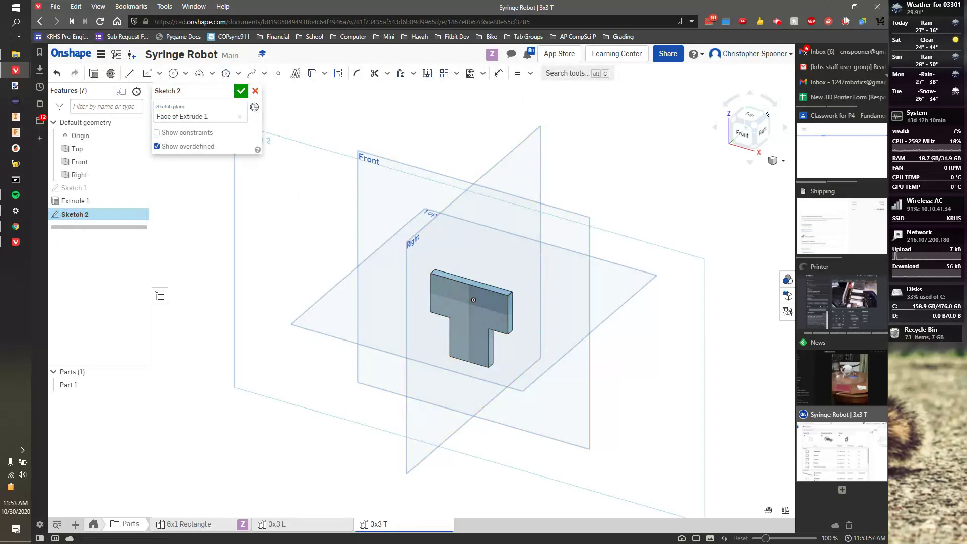
pyautogui.click(747, 137)
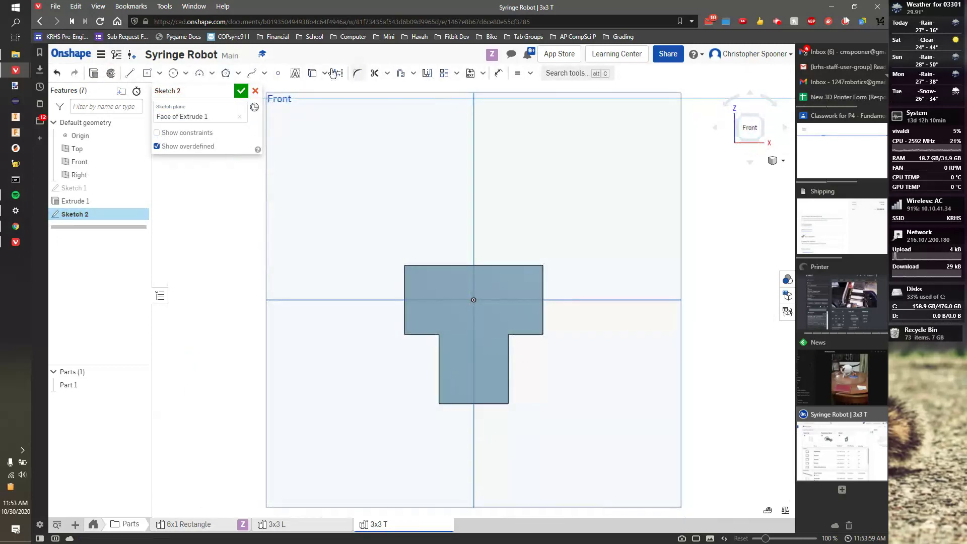
pyautogui.click(174, 73)
pyautogui.scroll(2, 433, 300)
pyautogui.scroll(2, 429, 299)
pyautogui.click(428, 301)
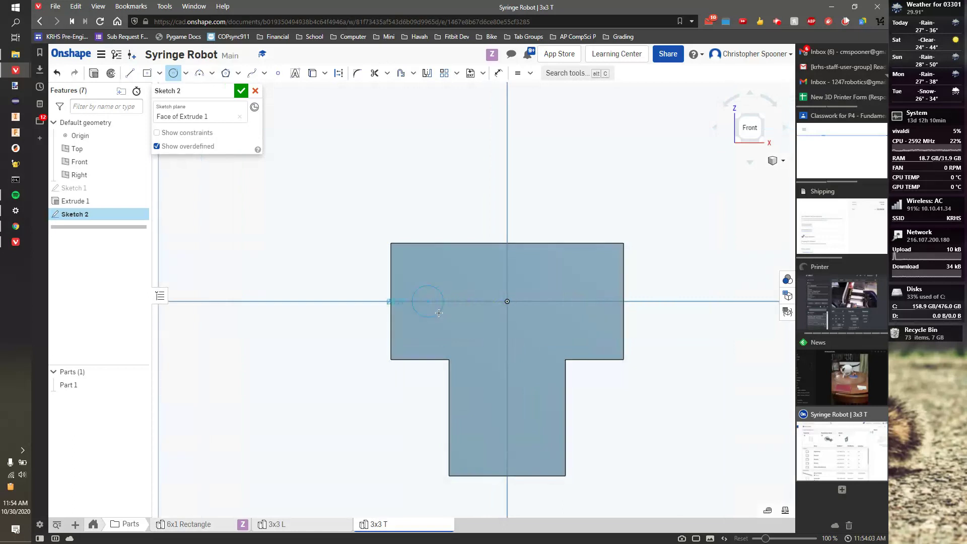
pyautogui.click(438, 313)
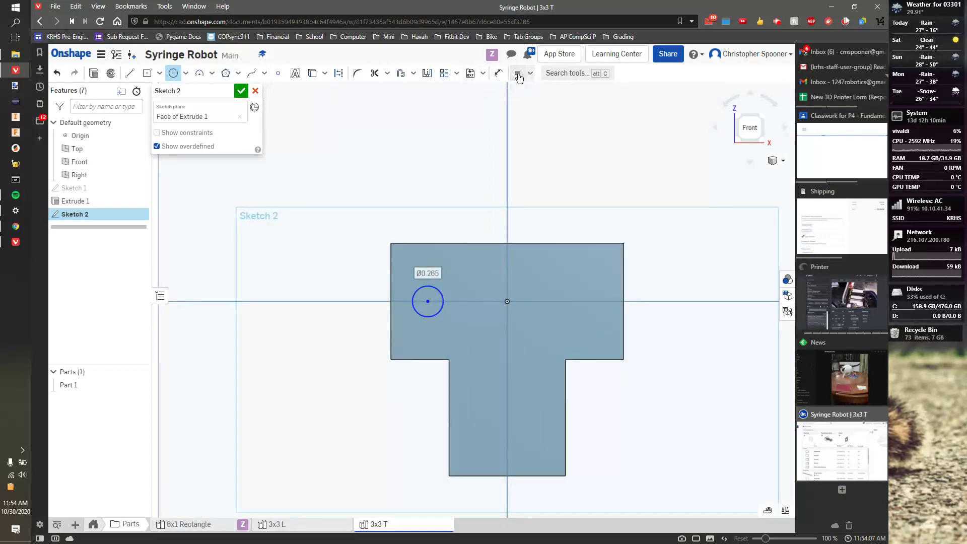
# - Dimension the hole to 0.165 diameter, 0.5 from the T's left edge
pyautogui.click(498, 73)
pyautogui.click(429, 287)
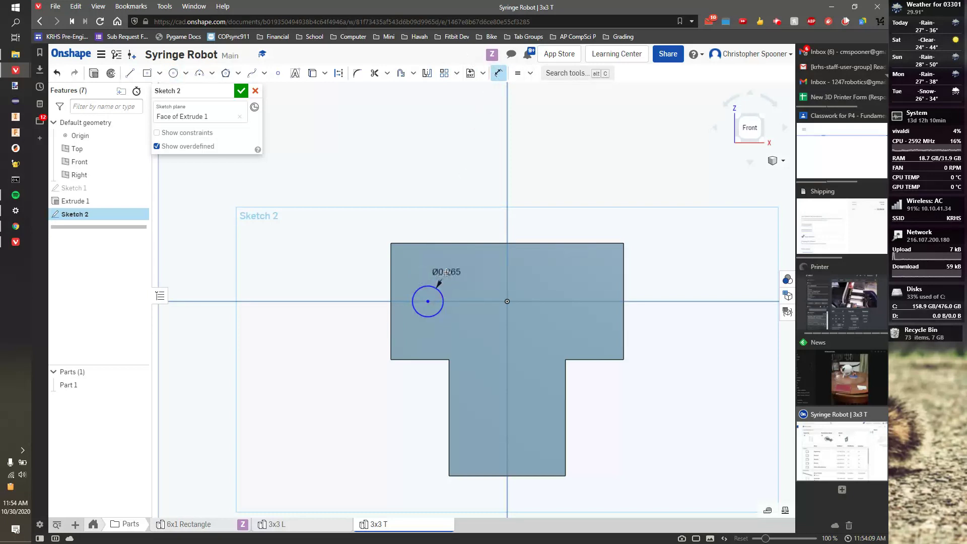
pyautogui.click(448, 273)
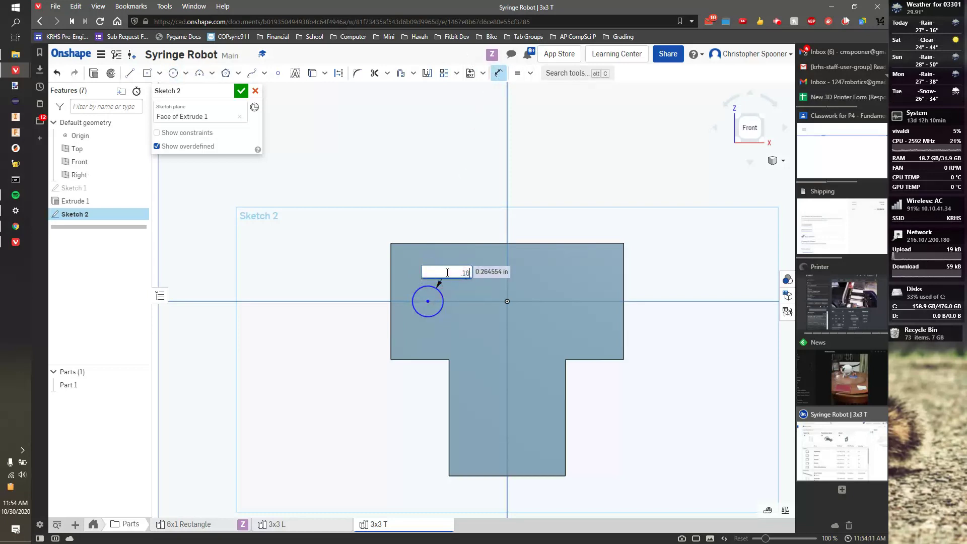
pyautogui.press('Return')
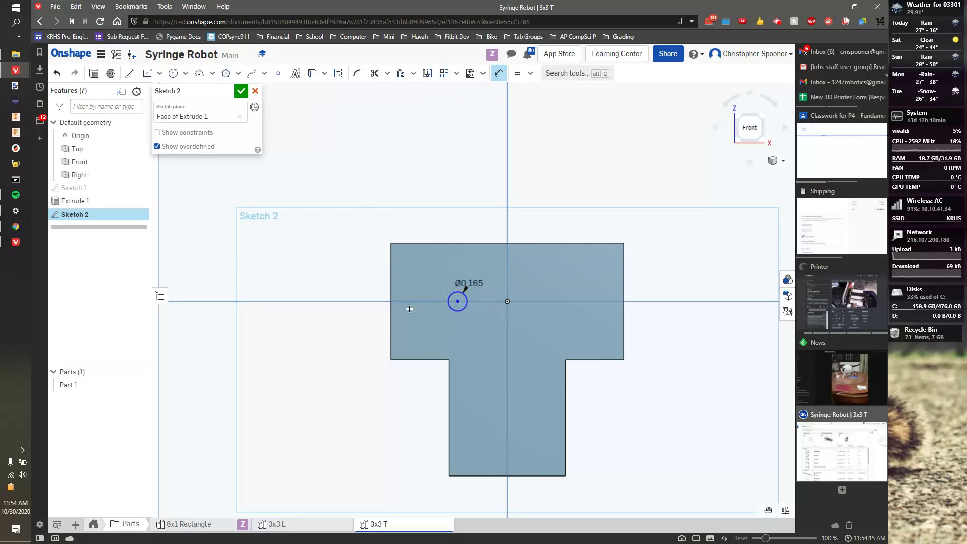
pyautogui.click(391, 307)
pyautogui.click(425, 209)
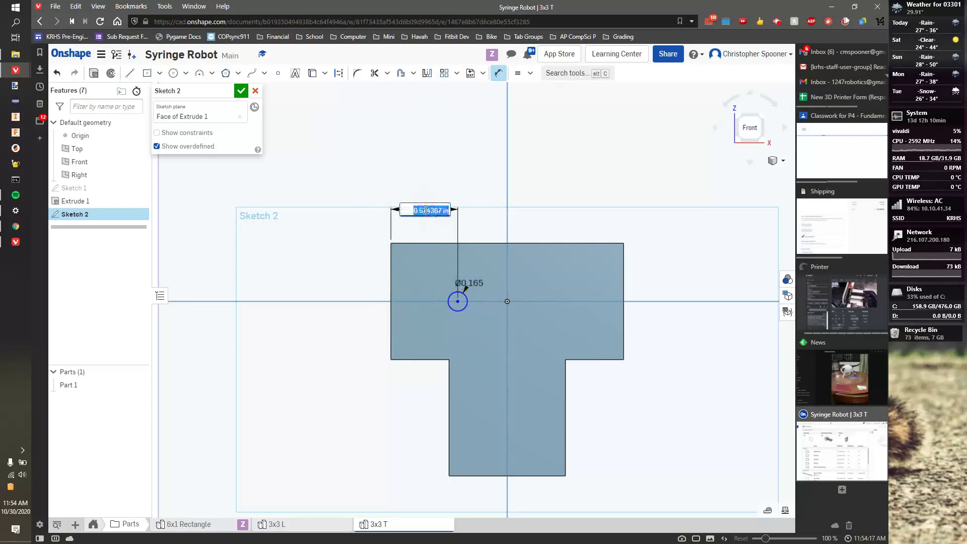
pyautogui.write('0.5')
pyautogui.press('Return')
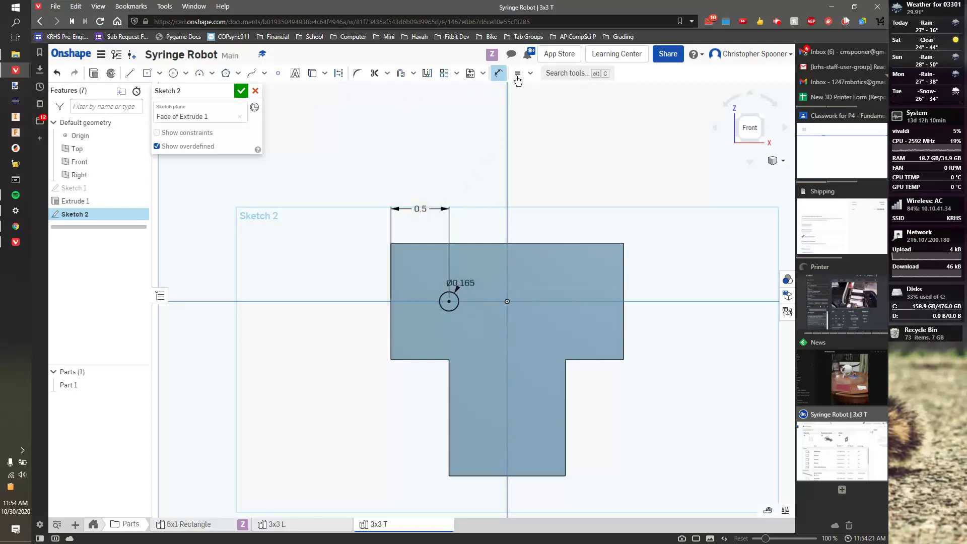
# - Linear-pattern the hole circle with the second direction flipped downward and 0.5 spacing
pyautogui.click(444, 73)
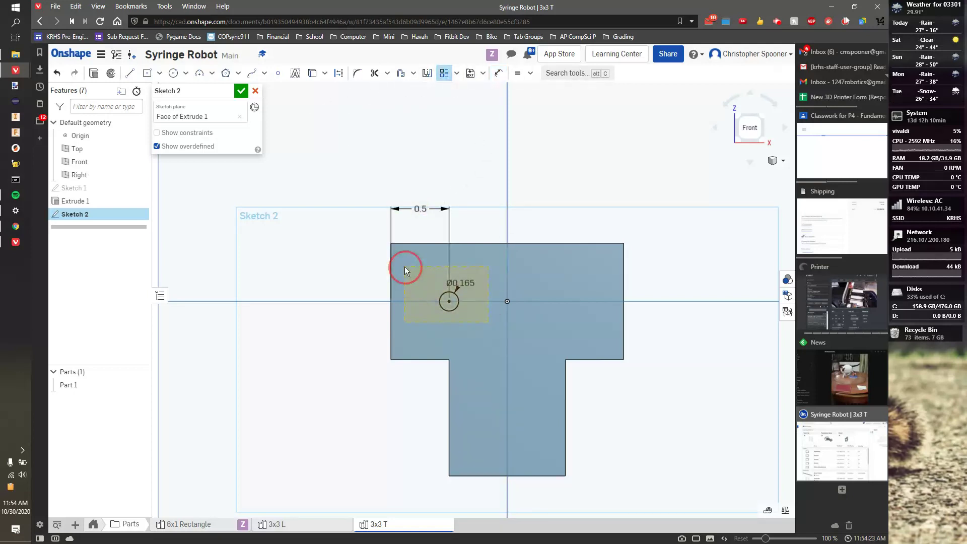
pyautogui.click(449, 301)
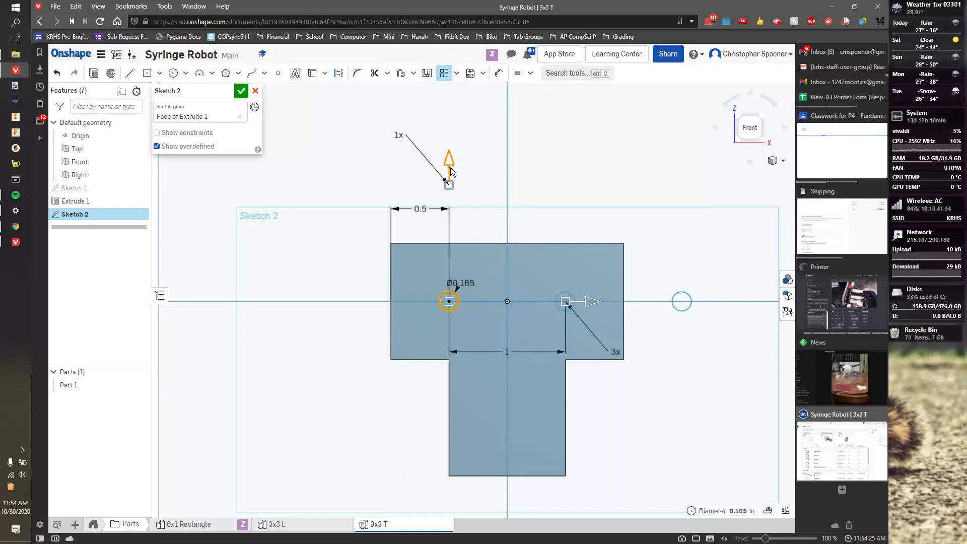
pyautogui.click(450, 170)
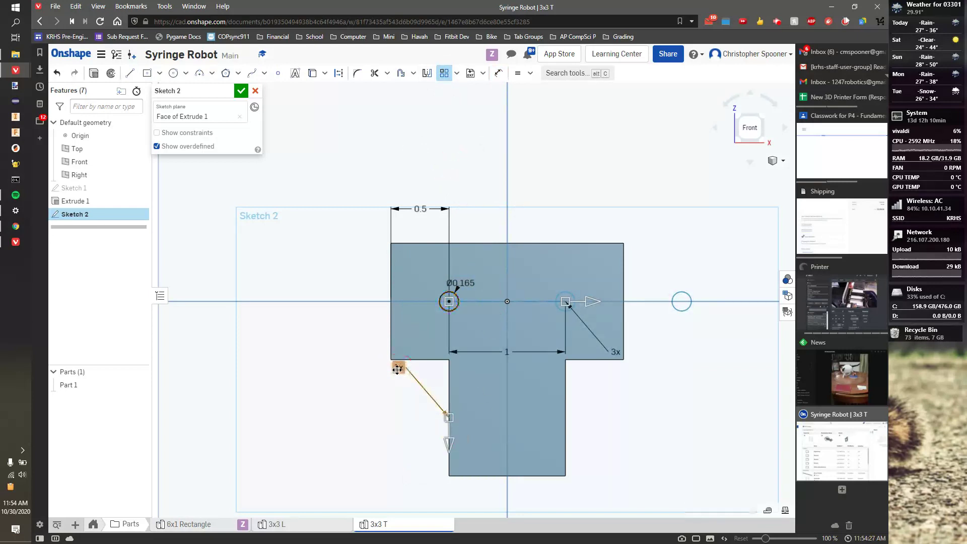
pyautogui.click(398, 370)
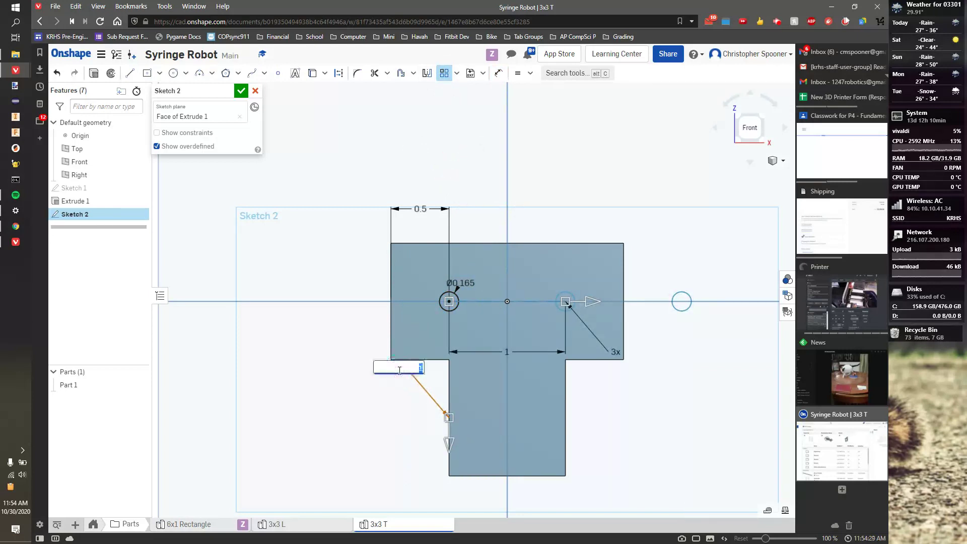
pyautogui.click(514, 351)
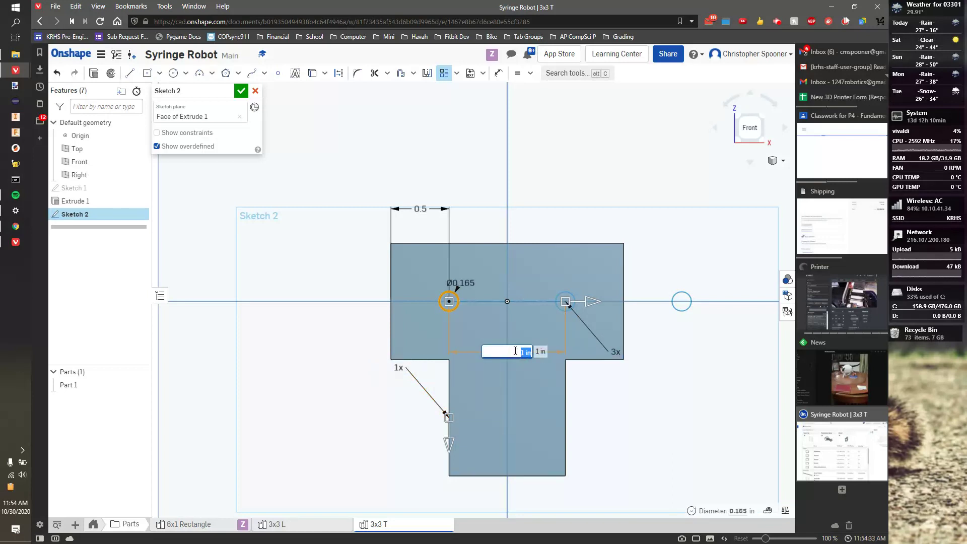
pyautogui.write('0.5')
pyautogui.press('Return')
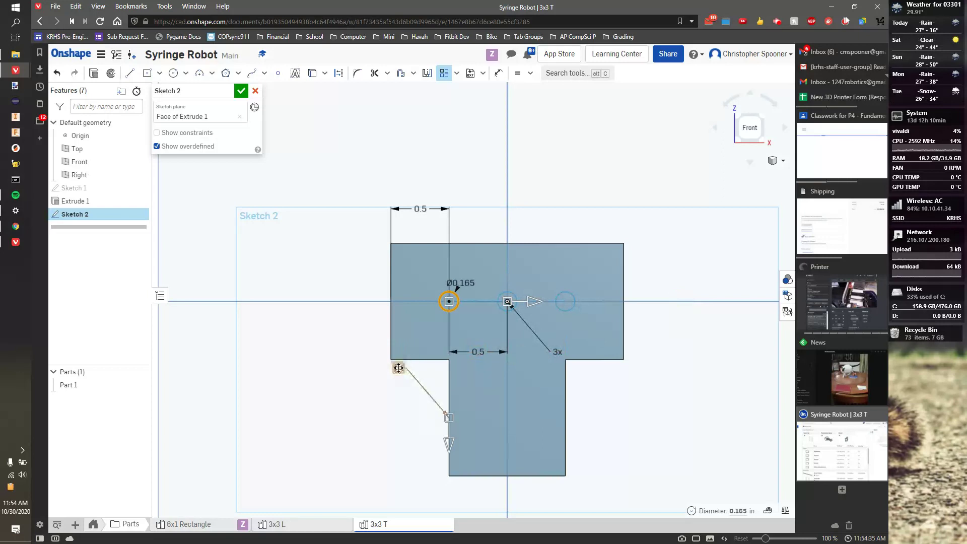
# - Set the pattern to three instances at 0.5 in spacing and accept Sketch 2
pyautogui.click(398, 370)
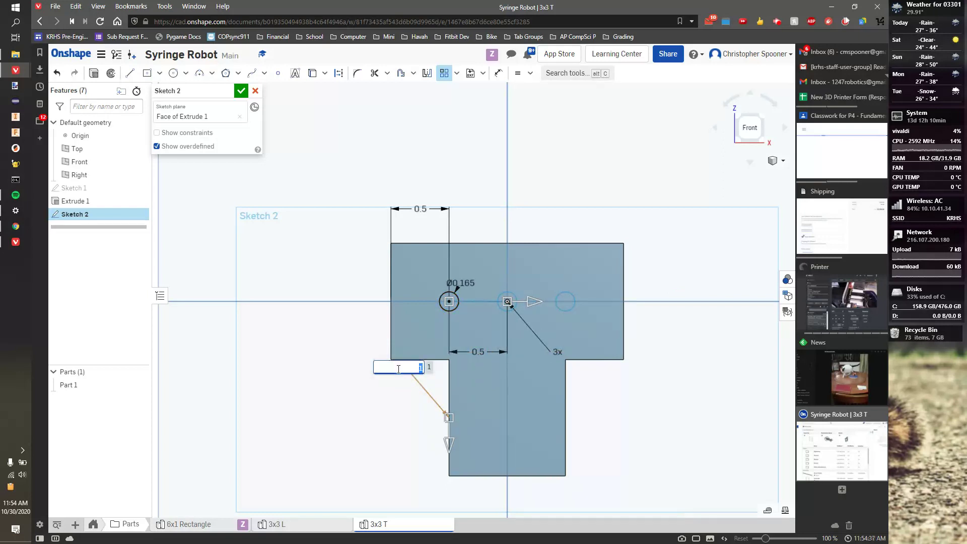
pyautogui.press('Return')
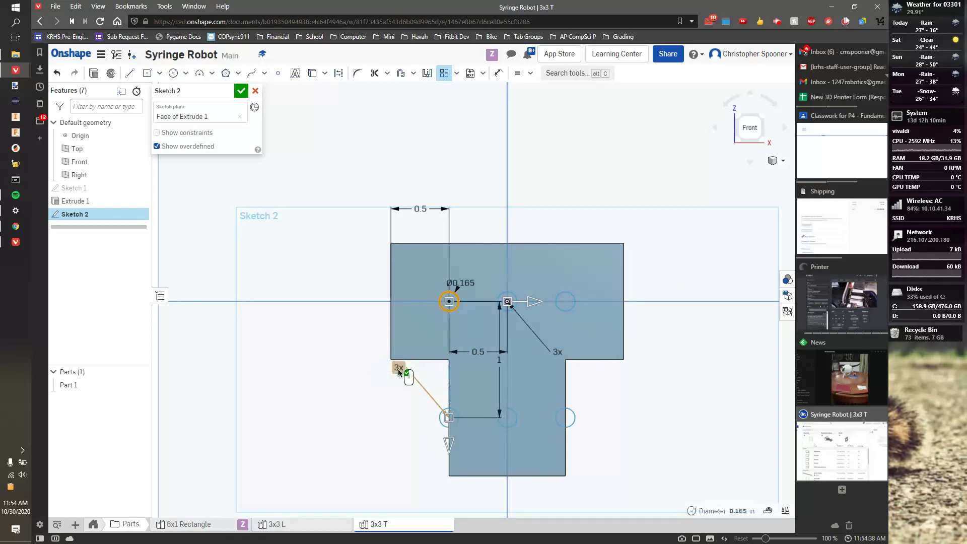
pyautogui.click(495, 366)
pyautogui.write('.5')
pyautogui.press('Return')
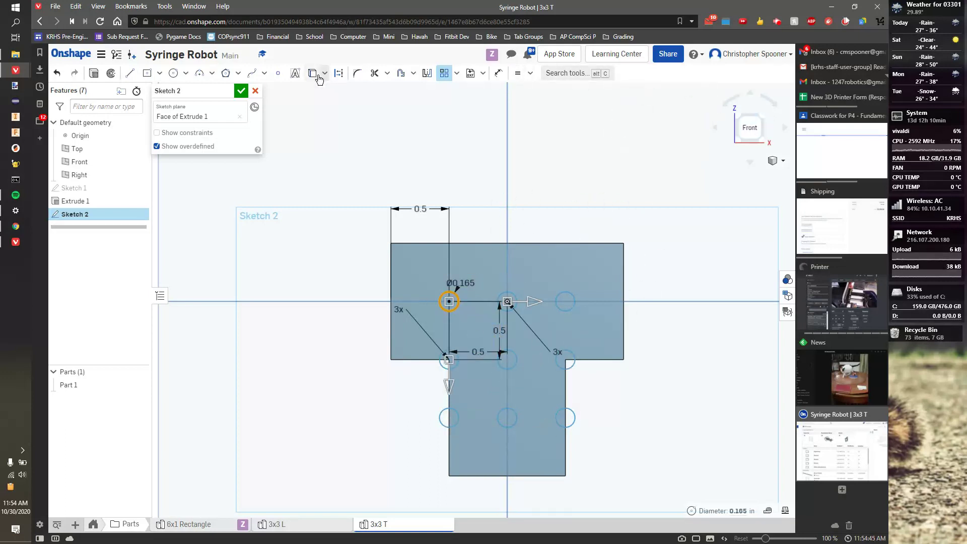
pyautogui.click(241, 91)
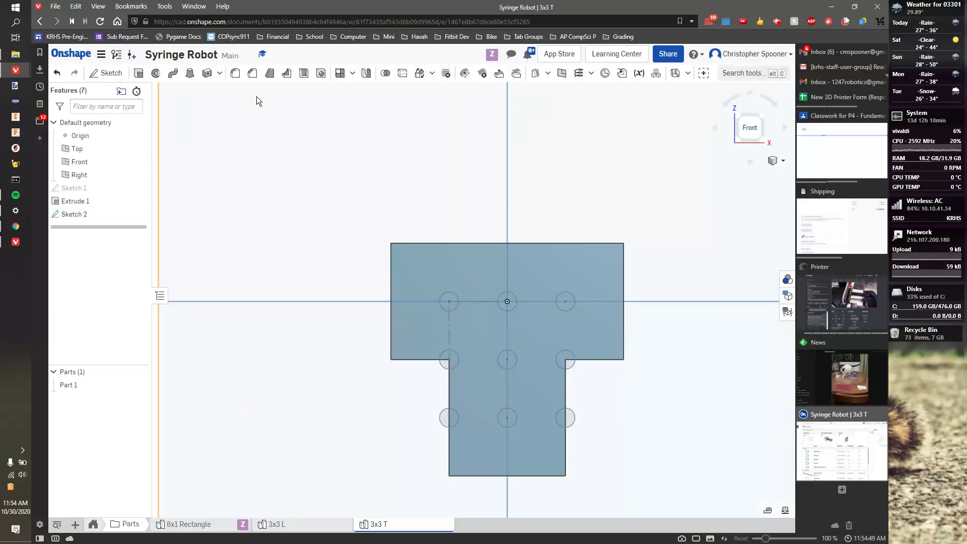
# - Cut the three top and two lower centre circles through all as holes
pyautogui.click(144, 74)
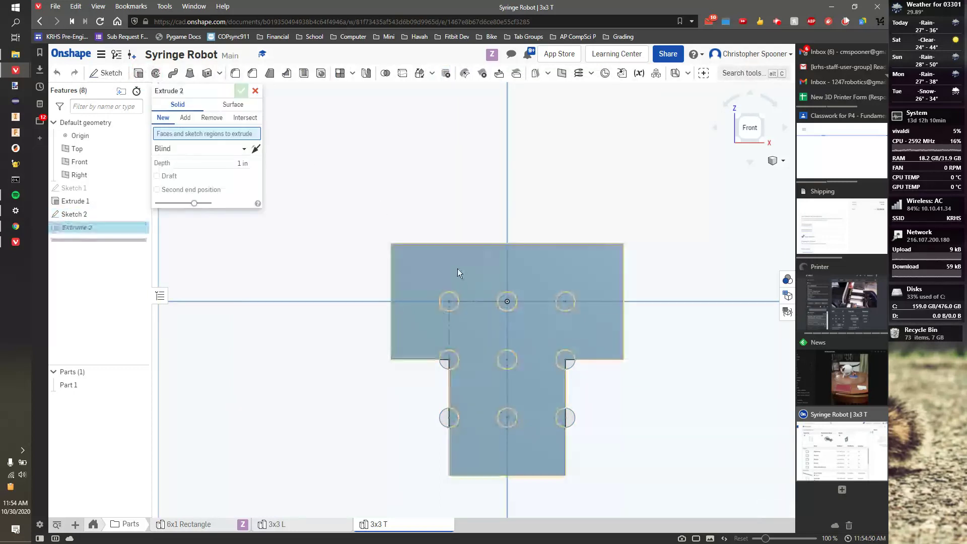
pyautogui.click(448, 304)
pyautogui.click(507, 302)
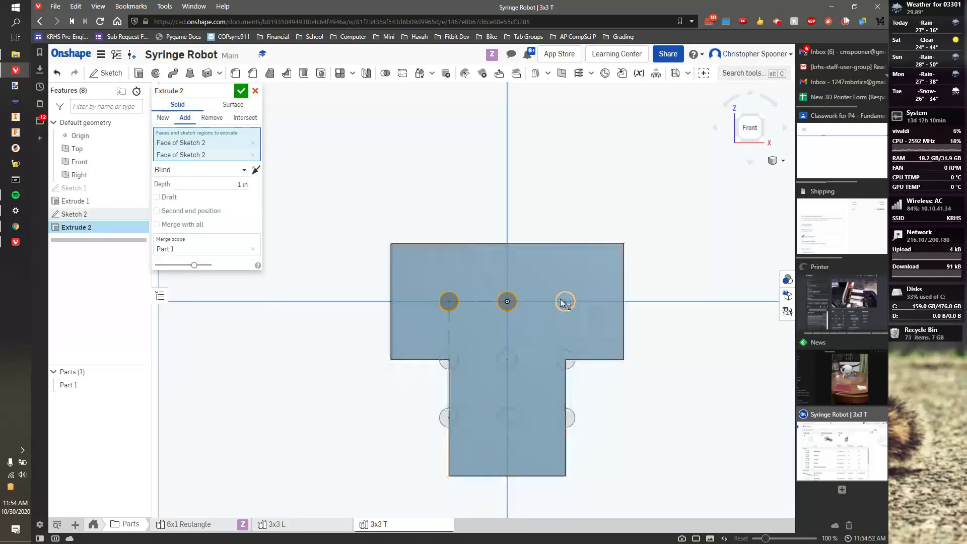
pyautogui.click(565, 301)
pyautogui.click(508, 360)
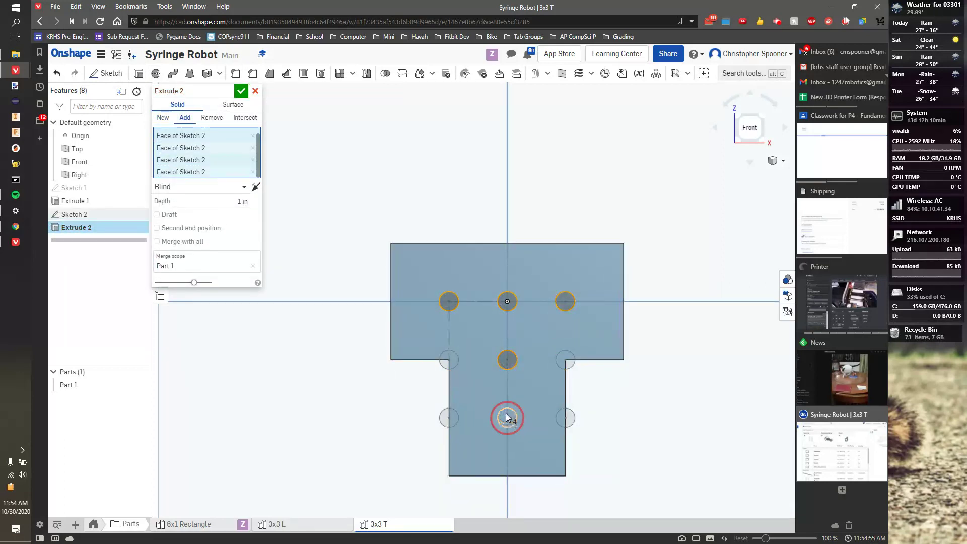
pyautogui.click(508, 418)
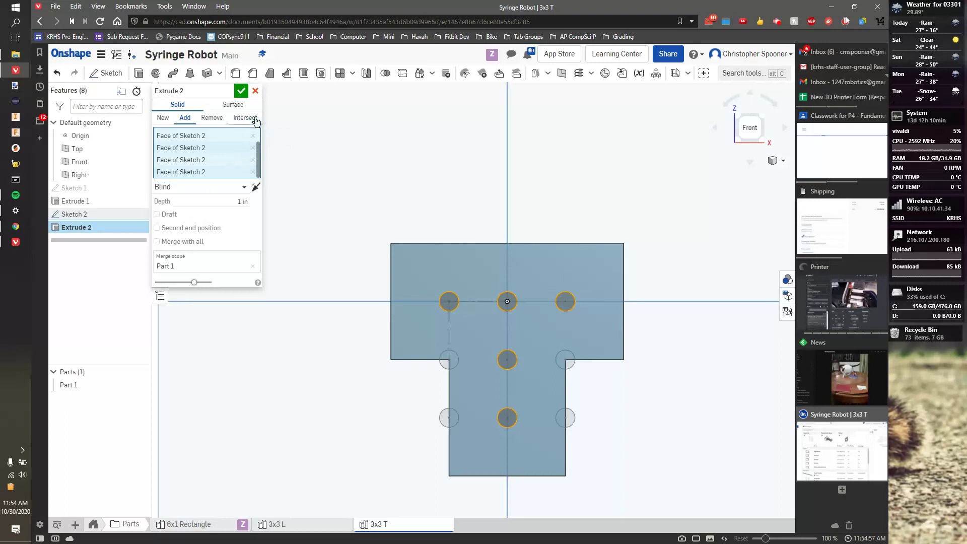
pyautogui.click(211, 118)
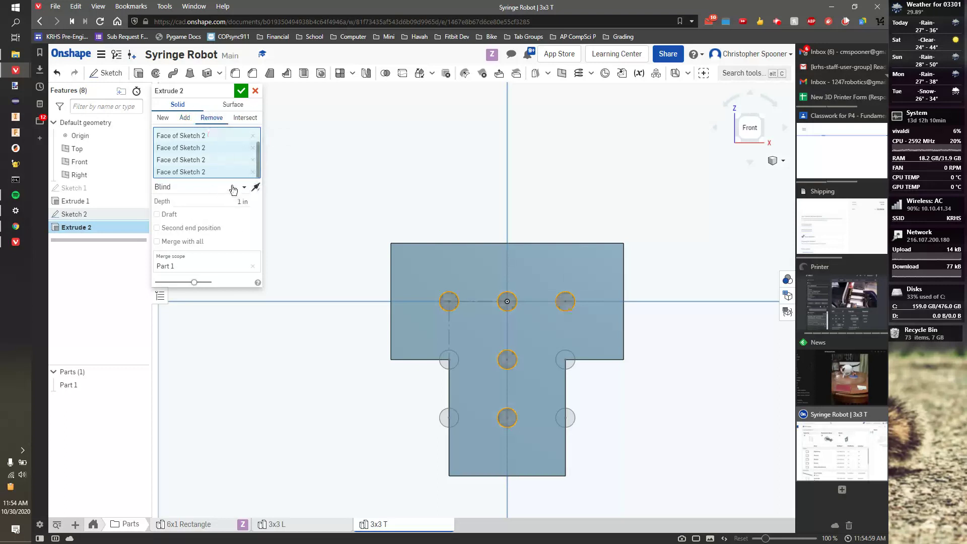
pyautogui.click(233, 190)
pyautogui.click(201, 280)
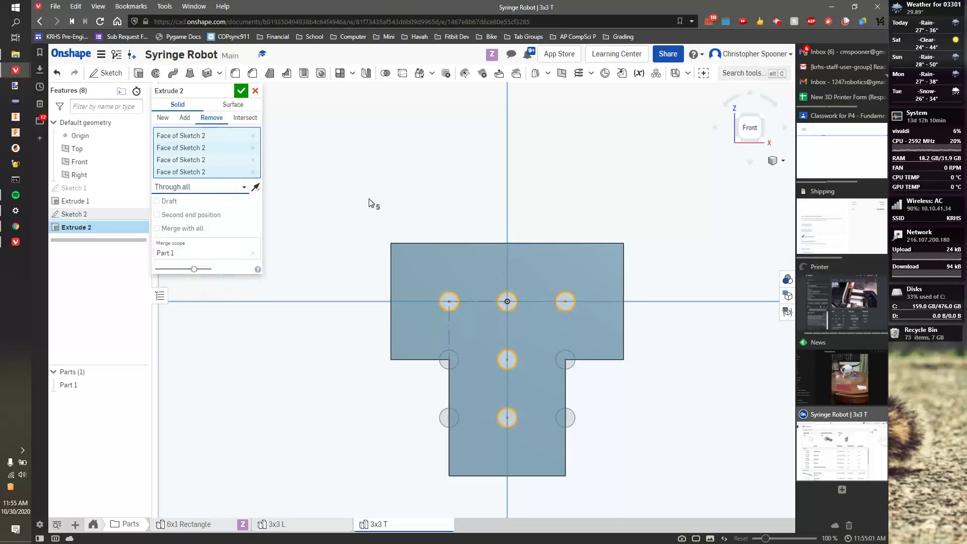
pyautogui.click(763, 117)
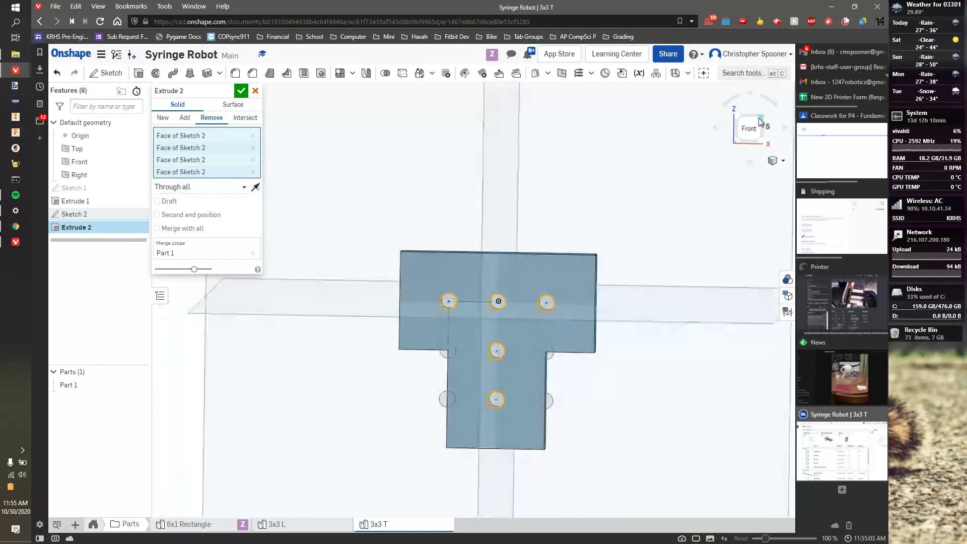
pyautogui.scroll(2, 485, 260)
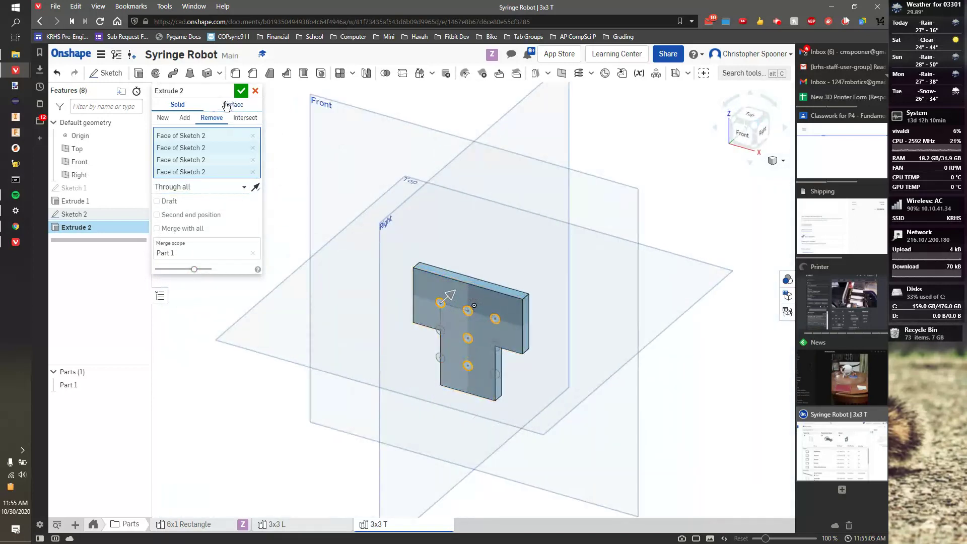
pyautogui.click(240, 90)
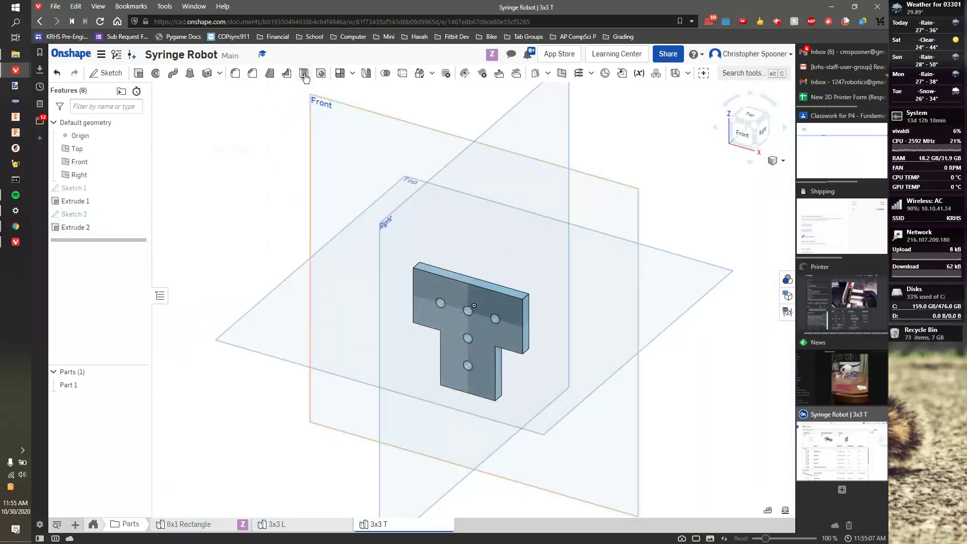
# - Start a 0.25 in fillet on the T's outer corner and inner notch edges
pyautogui.click(235, 73)
pyautogui.scroll(3, 531, 274)
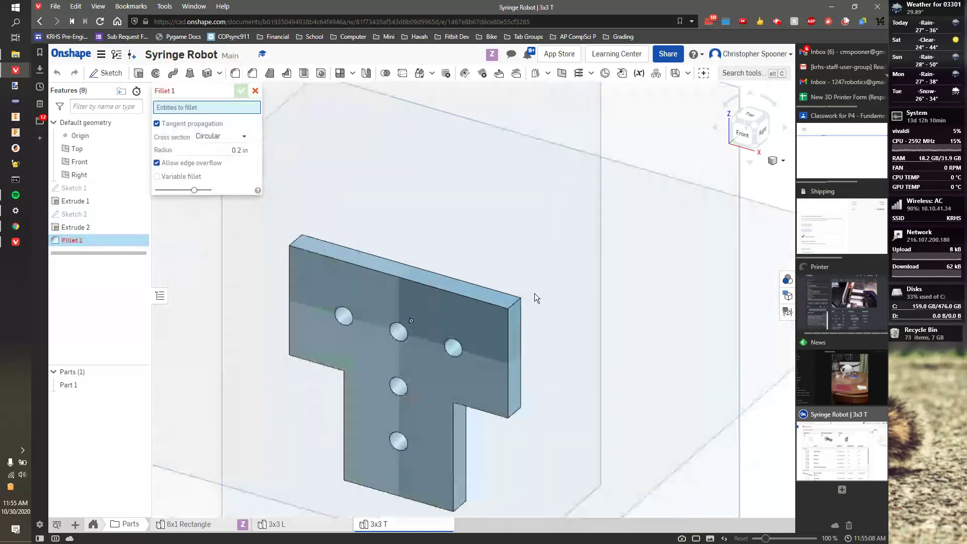
pyautogui.click(513, 306)
pyautogui.click(243, 159)
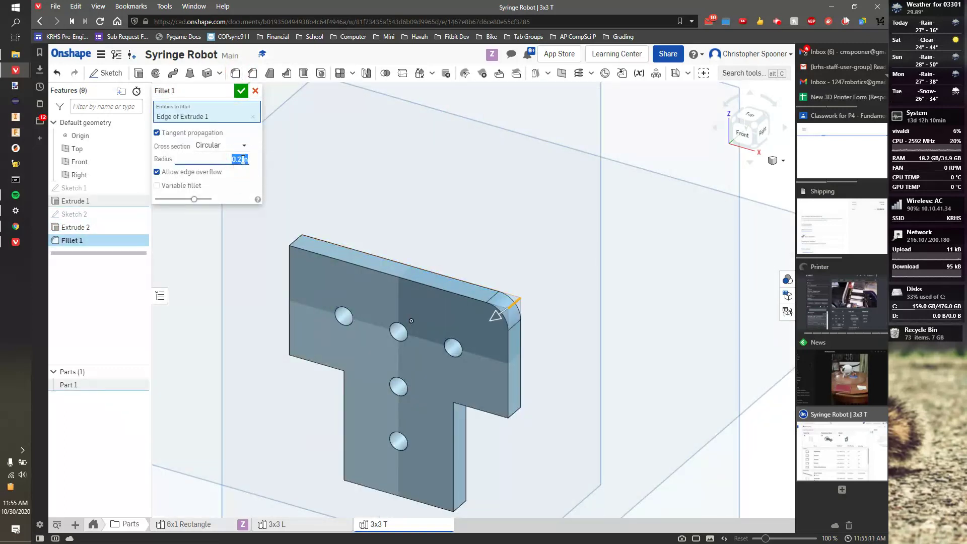
pyautogui.click(299, 243)
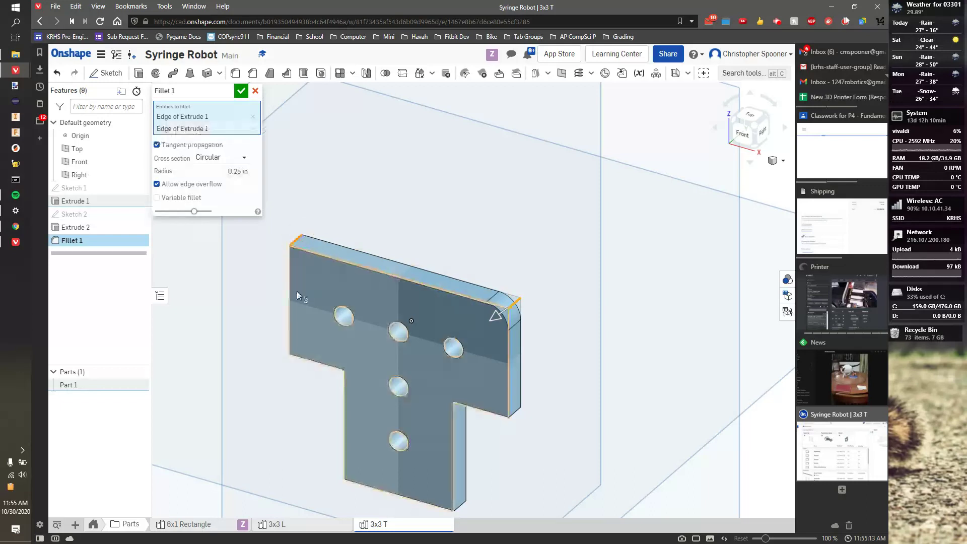
pyautogui.click(518, 416)
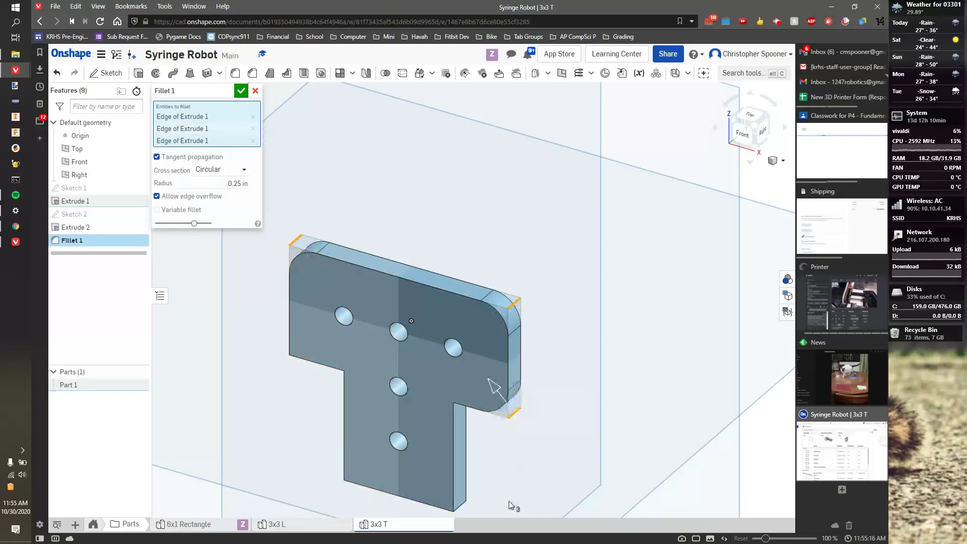
pyautogui.click(462, 507)
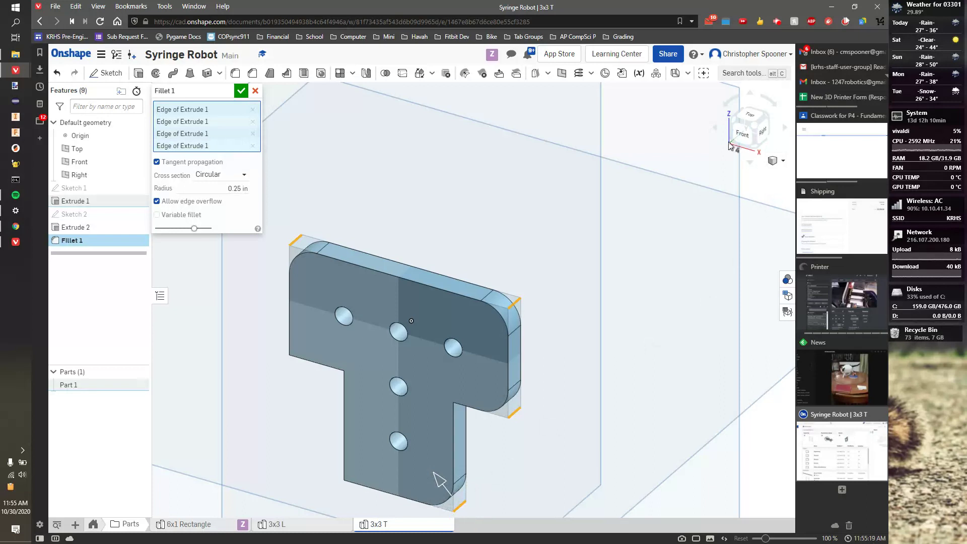
pyautogui.moveTo(754, 148); pyautogui.dragTo(734, 140)
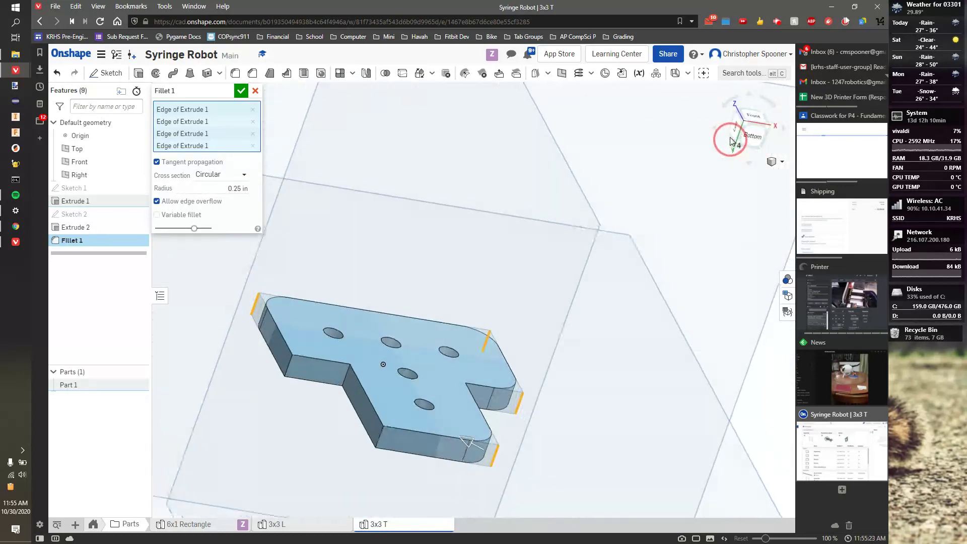
pyautogui.click(347, 374)
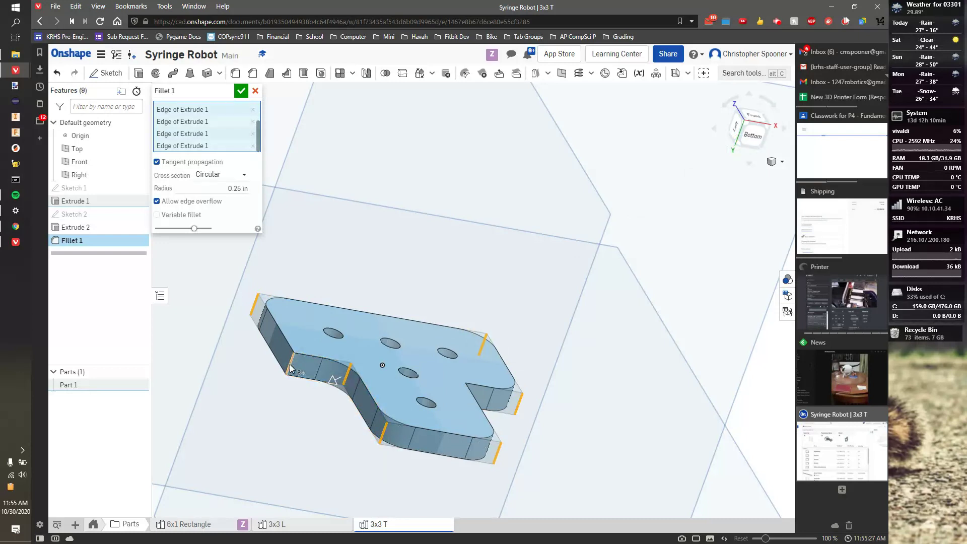
pyautogui.moveTo(458, 264); pyautogui.dragTo(515, 291, button='right')
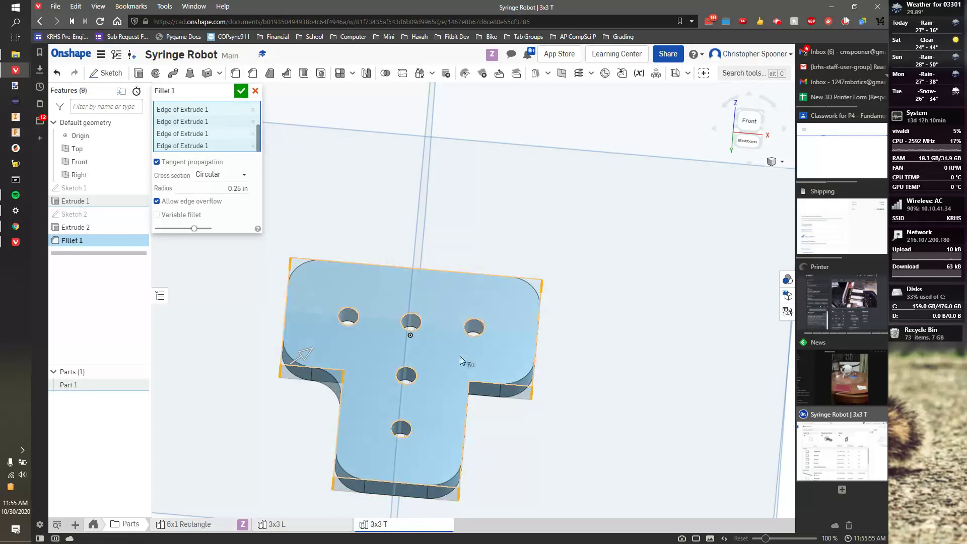
# - Commit the 0.25 in fillet on the T's corners, then select Part 1 for options
pyautogui.moveTo(686, 259); pyautogui.dragTo(654, 255, button='right')
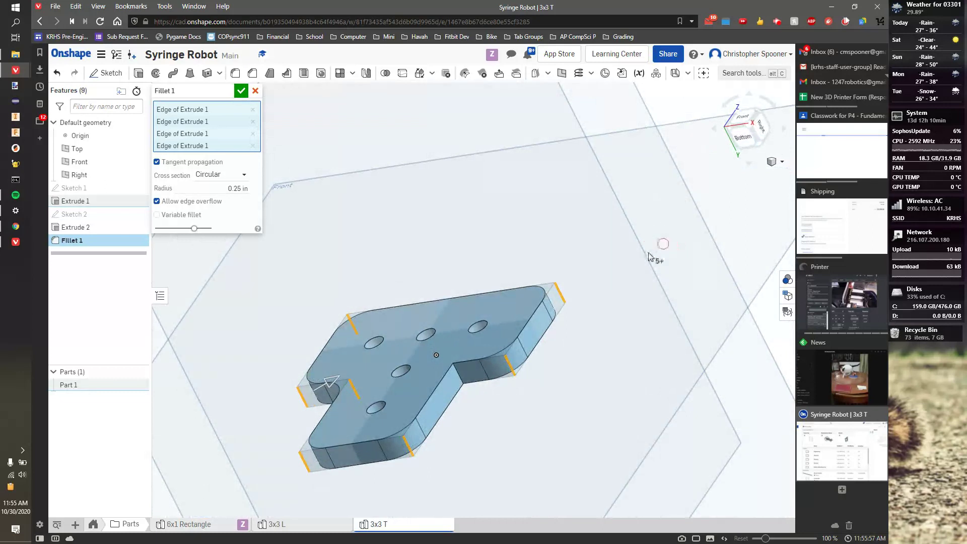
pyautogui.moveTo(457, 380); pyautogui.dragTo(572, 447, button='right')
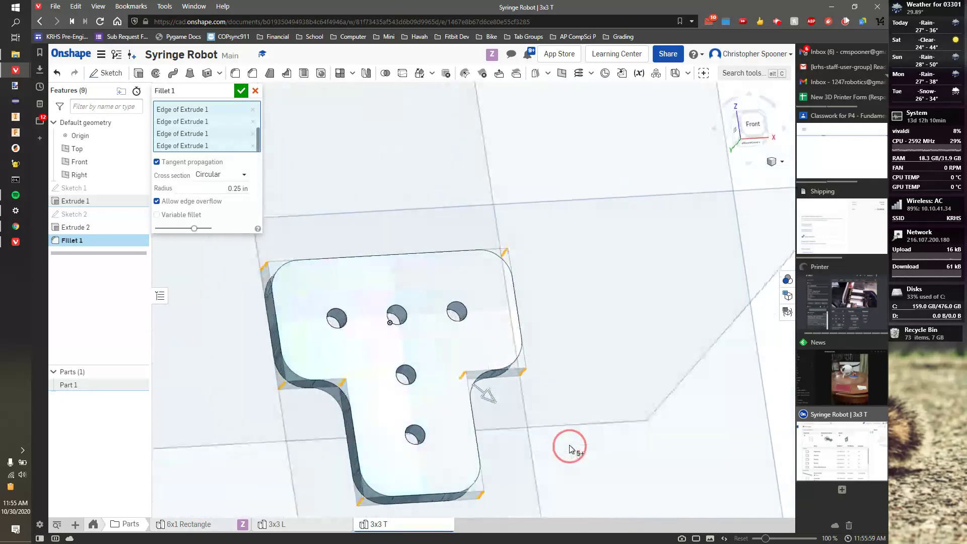
pyautogui.click(240, 92)
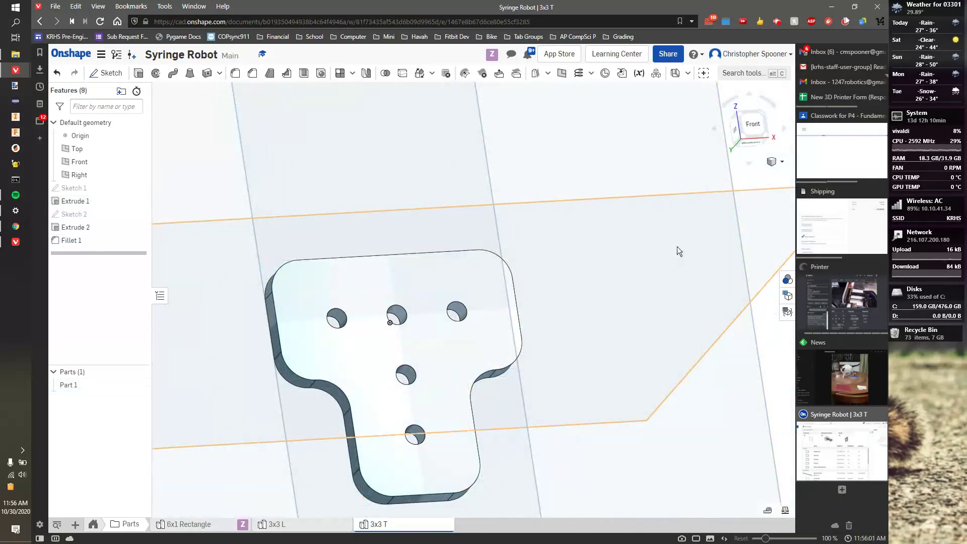
pyautogui.moveTo(659, 249); pyautogui.dragTo(646, 265, button='right')
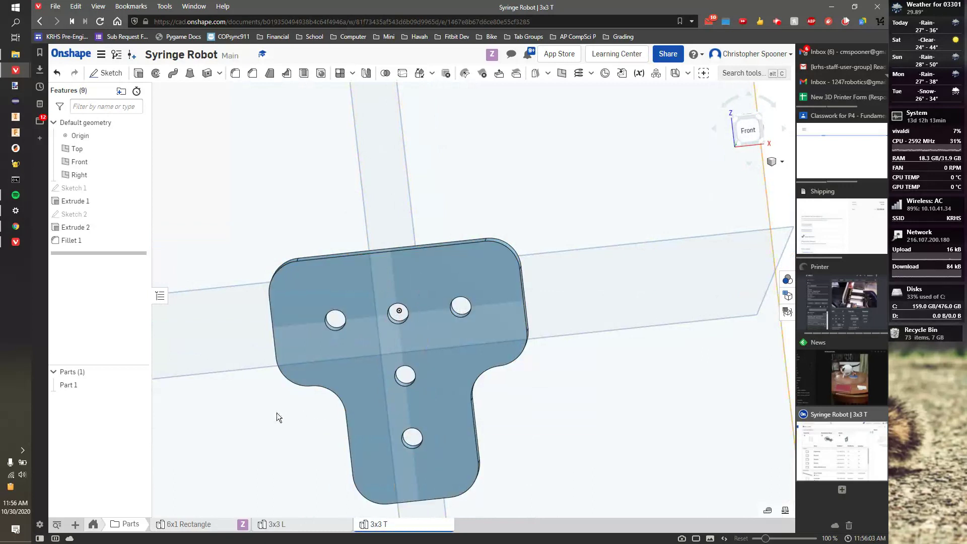
pyautogui.click(86, 386)
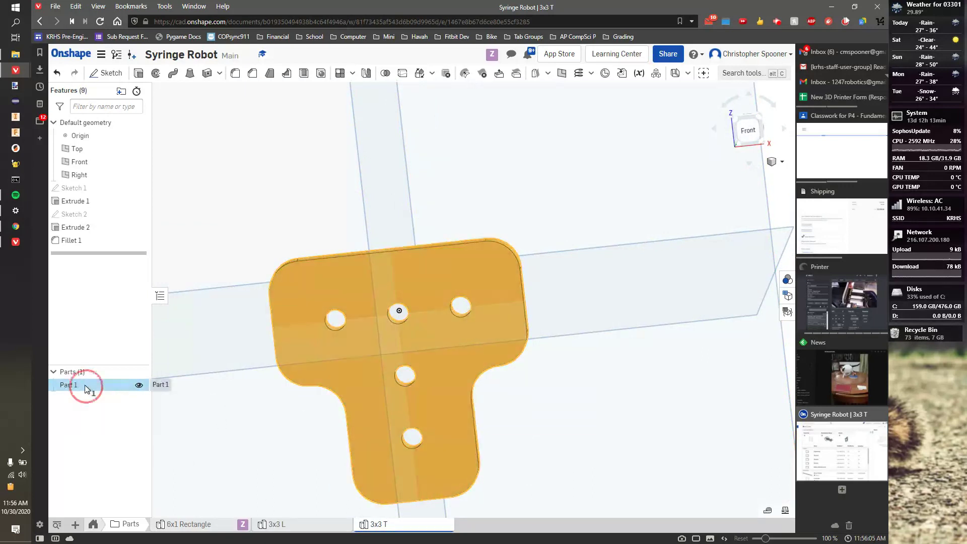
pyautogui.rightClick(87, 385)
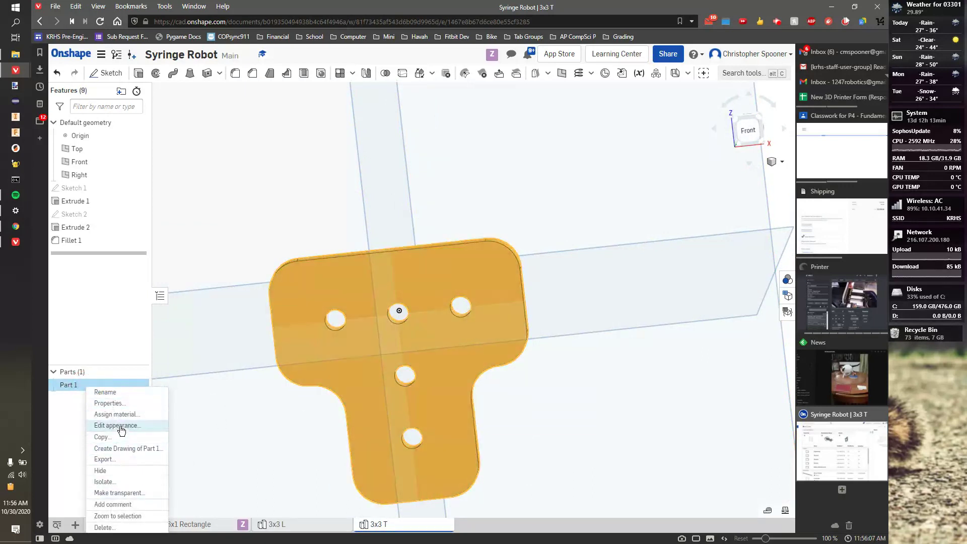
pyautogui.click(124, 392)
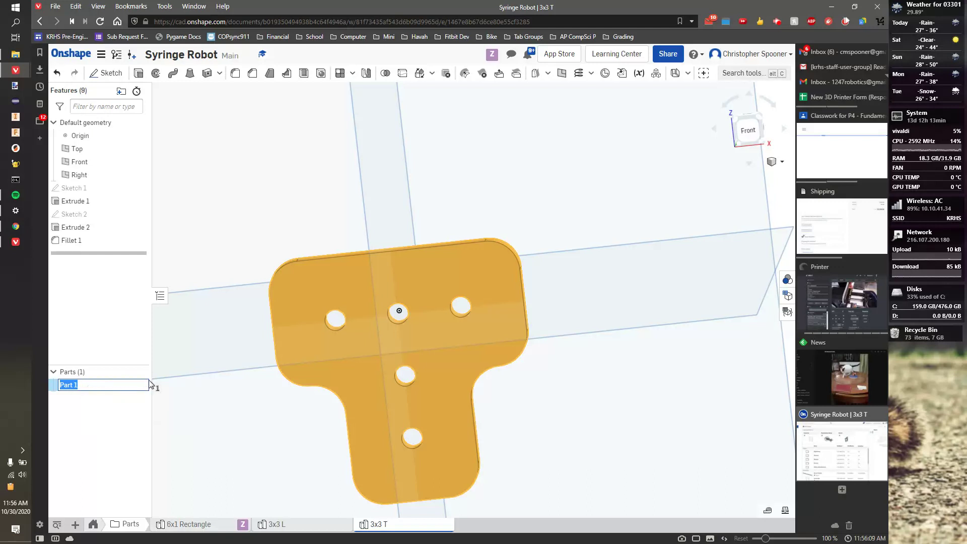
pyautogui.write('3x3 T')
pyautogui.press('Return')
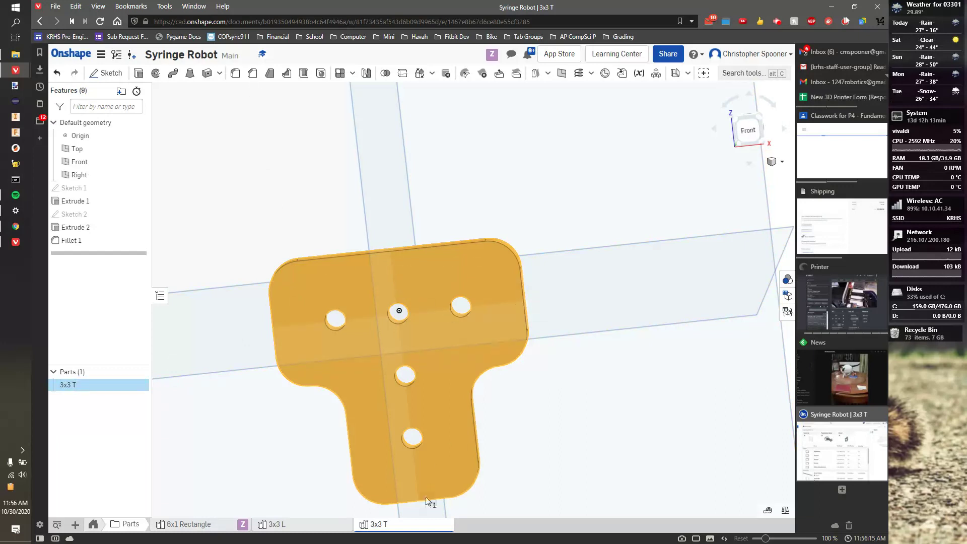
pyautogui.click(599, 202)
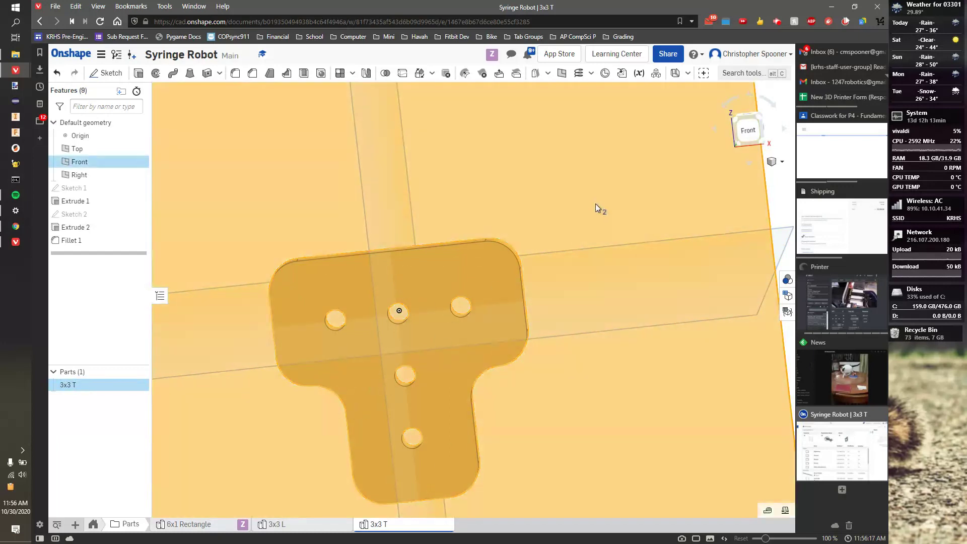
pyautogui.click(599, 206)
pyautogui.click(507, 275)
pyautogui.click(511, 256)
pyautogui.click(497, 272)
pyautogui.click(502, 267)
pyautogui.moveTo(742, 196); pyautogui.dragTo(470, 309, button='right')
pyautogui.click(422, 324)
pyautogui.click(443, 287)
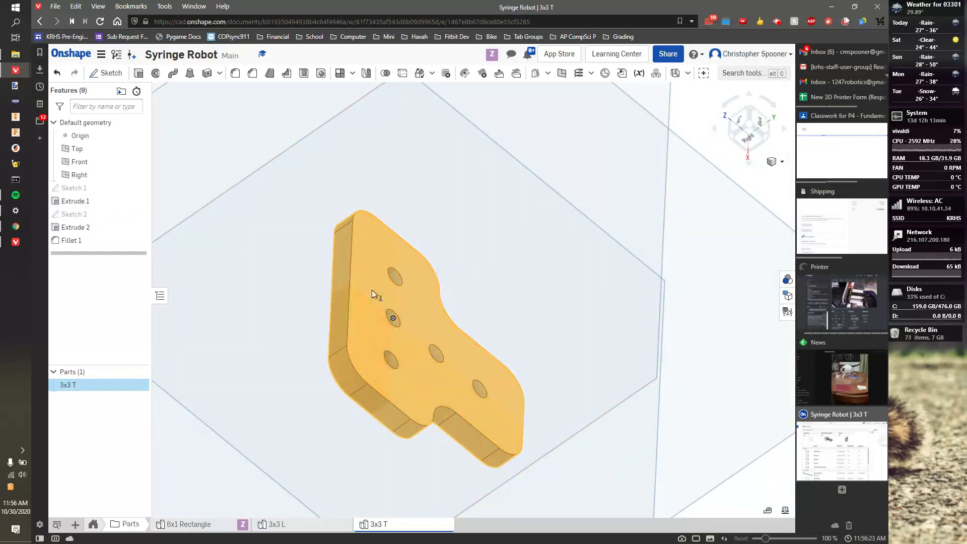
pyautogui.moveTo(253, 208); pyautogui.dragTo(445, 280, button='right')
pyautogui.click(431, 277)
pyautogui.click(486, 276)
pyautogui.scroll(5, 559, 255)
pyautogui.click(701, 349)
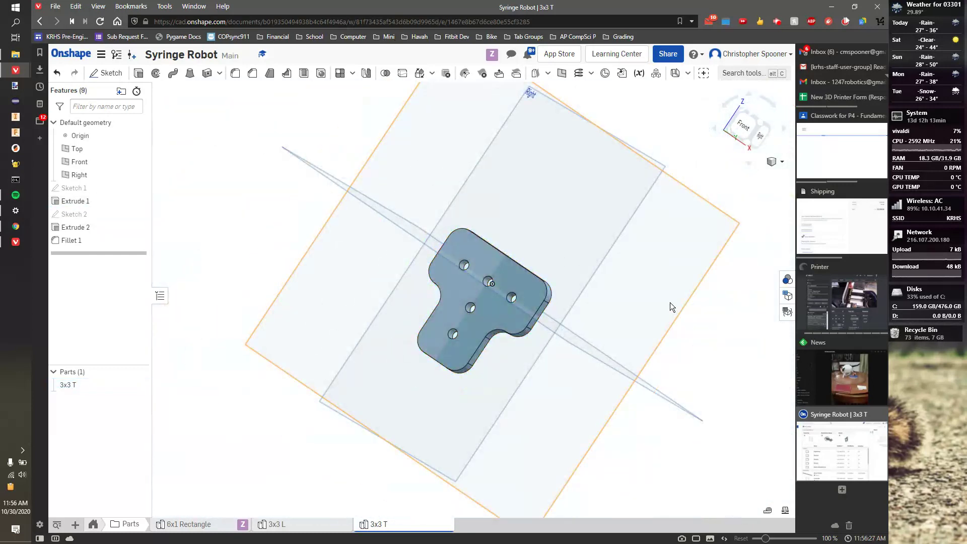
pyautogui.moveTo(594, 314); pyautogui.dragTo(450, 315, button='right')
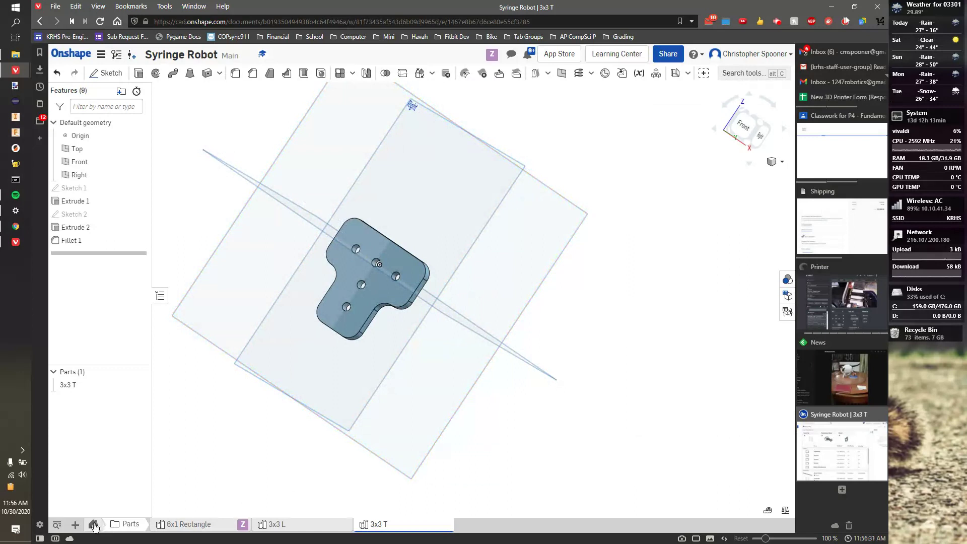
# - Add a new Part Studio and rename its tab to '5 Hole Arc'
pyautogui.click(75, 525)
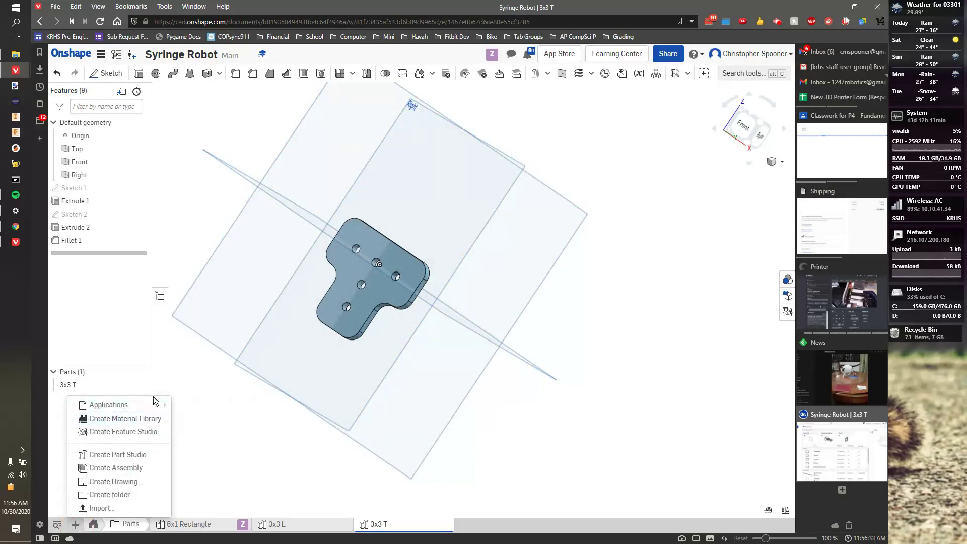
pyautogui.click(136, 455)
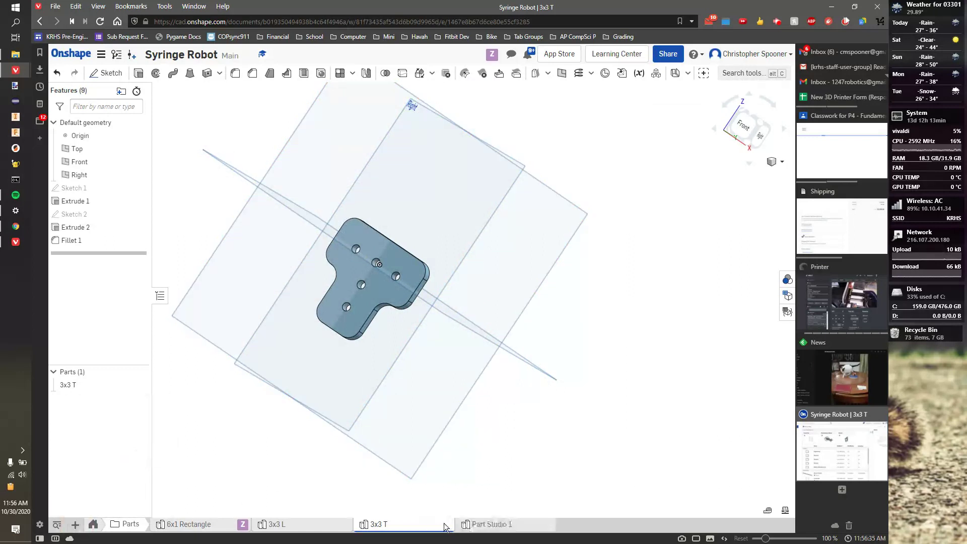
pyautogui.rightClick(486, 524)
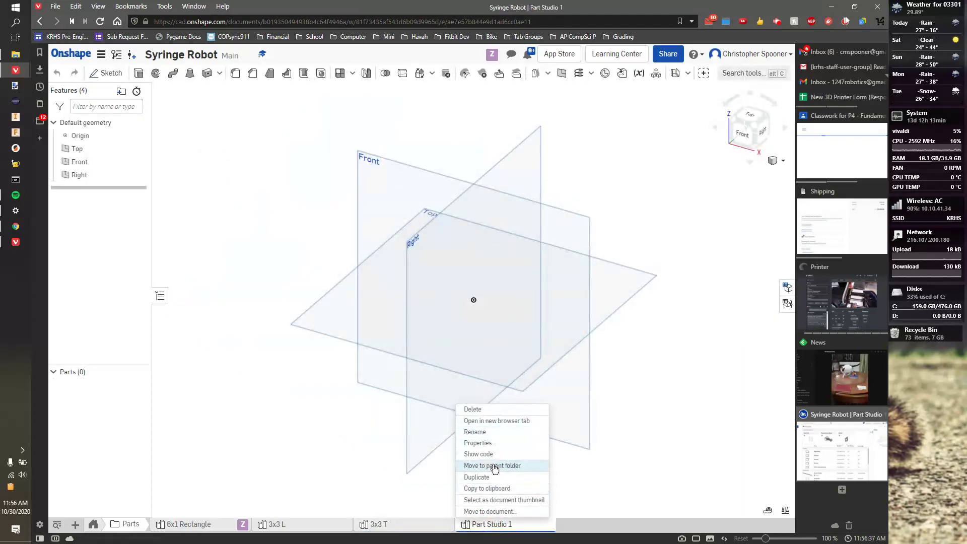
pyautogui.click(489, 434)
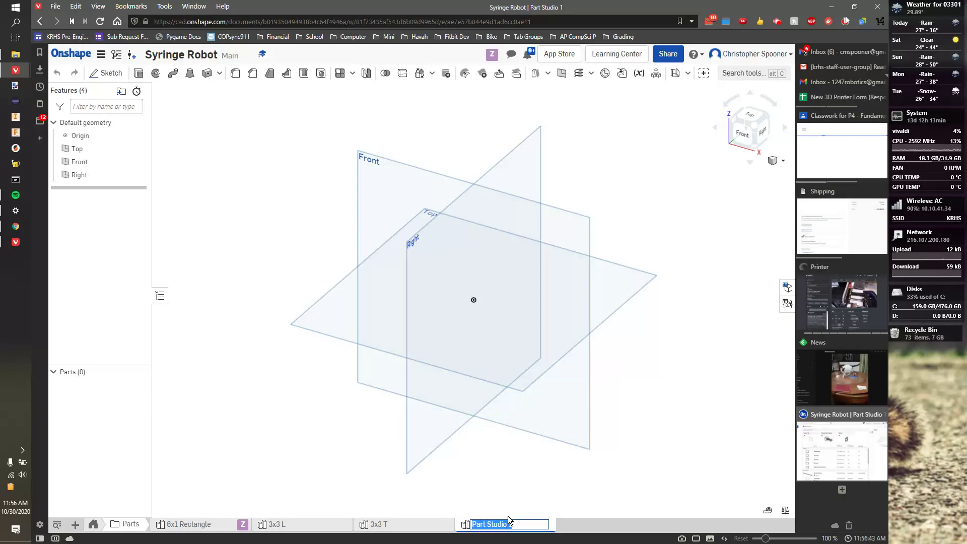
pyautogui.write('3')
pyautogui.press('BackSpace')
pyautogui.write('5 Hole Arc')
pyautogui.press('Return')
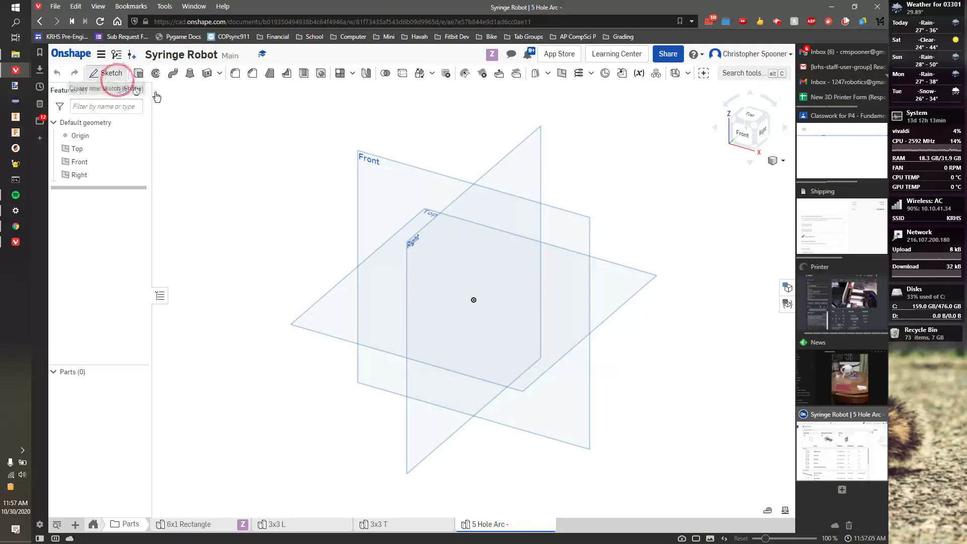
# - Start a sketch on the Front plane and draw the inner semicircular arc
pyautogui.click(106, 74)
pyautogui.click(380, 179)
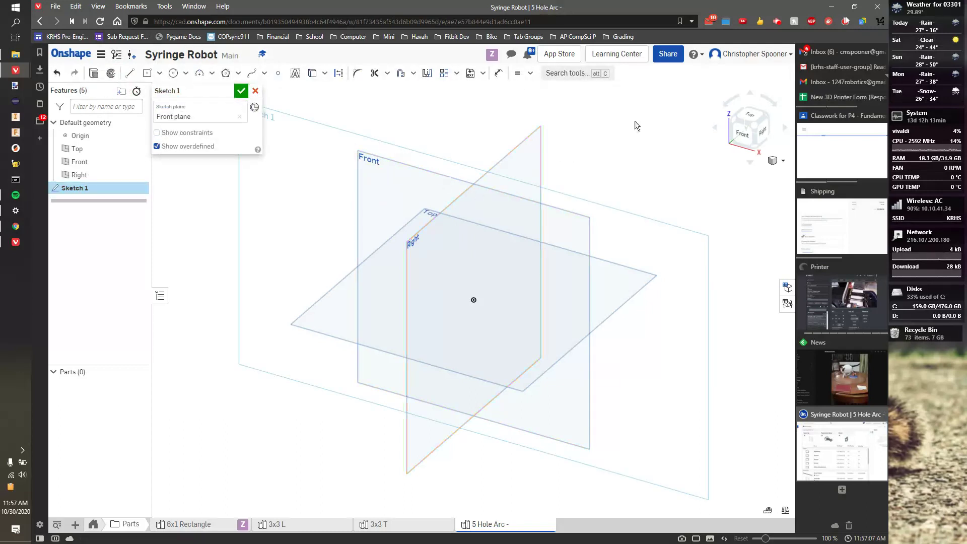
pyautogui.click(741, 141)
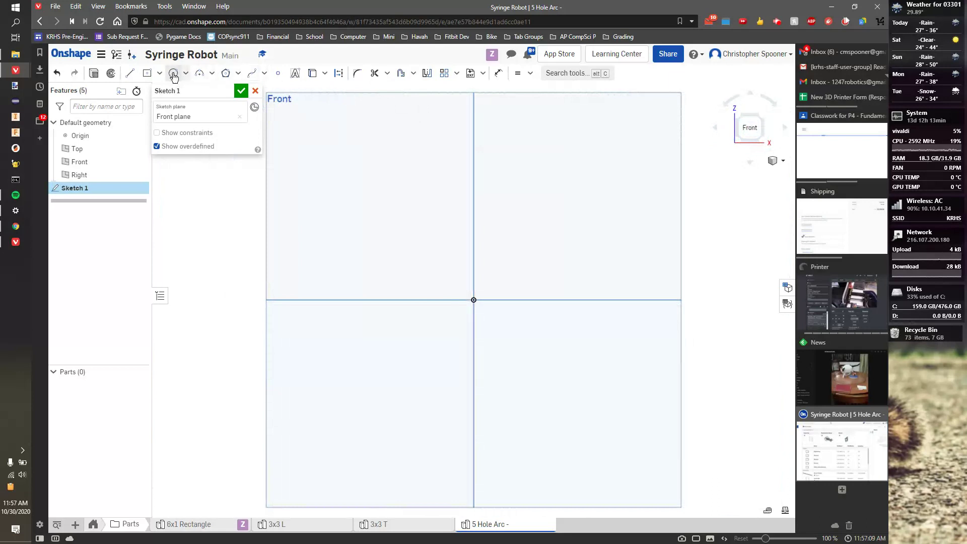
pyautogui.click(200, 73)
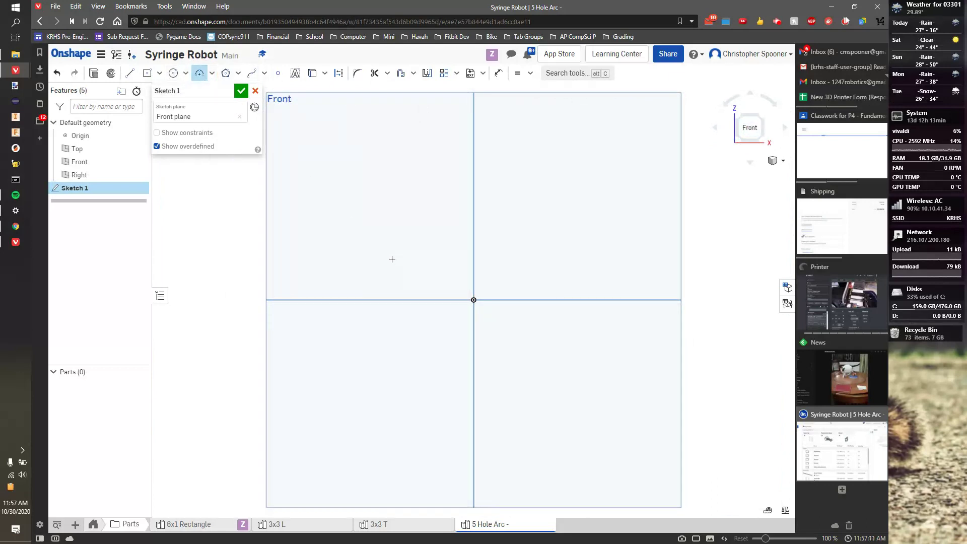
pyautogui.click(384, 300)
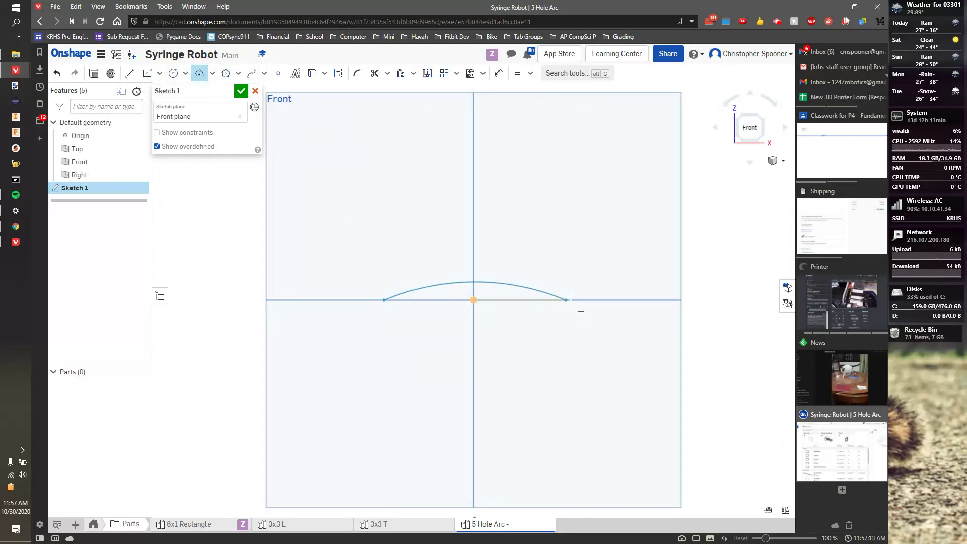
pyautogui.click(577, 299)
pyautogui.click(476, 210)
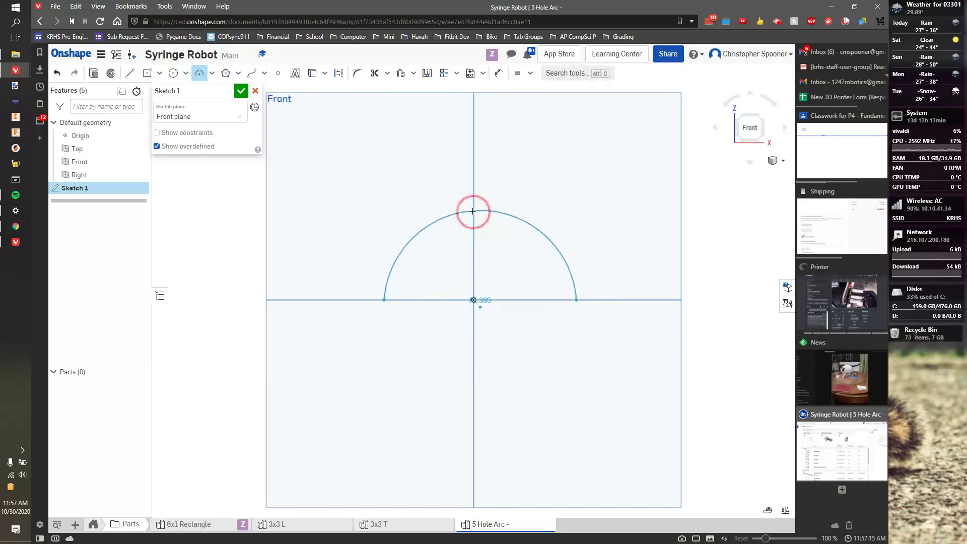
# - Draw the outer semicircle at radius 1.95 and two rounded end caps closing the band
pyautogui.click(345, 299)
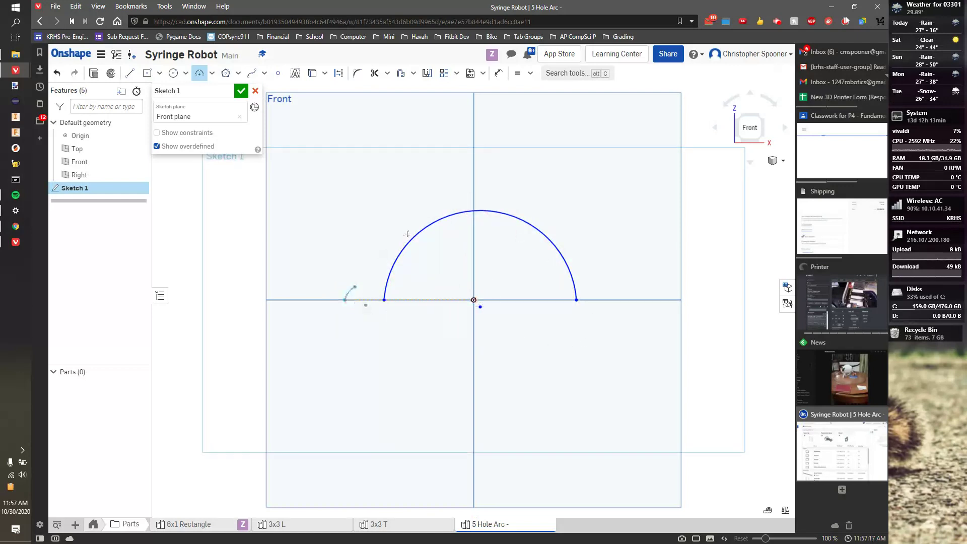
pyautogui.click(614, 299)
pyautogui.click(514, 172)
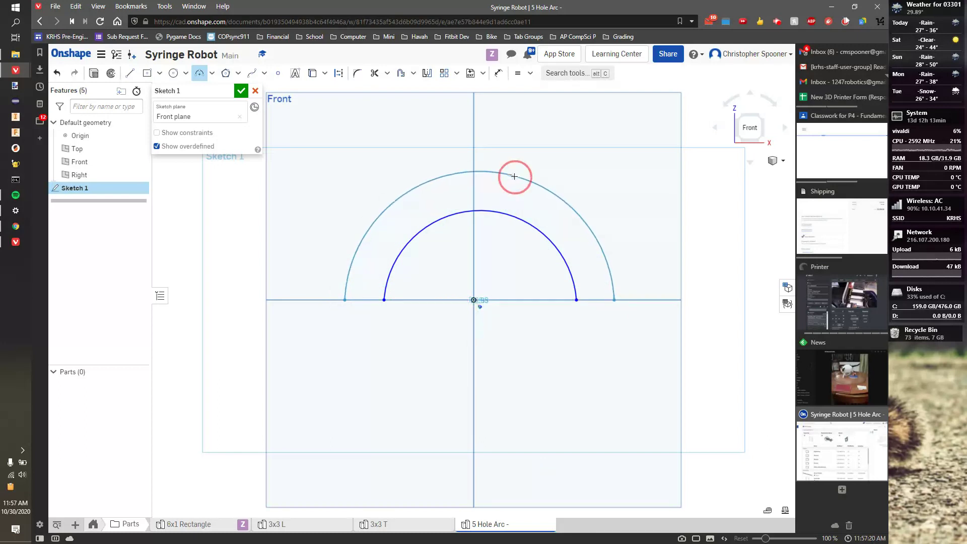
pyautogui.click(345, 299)
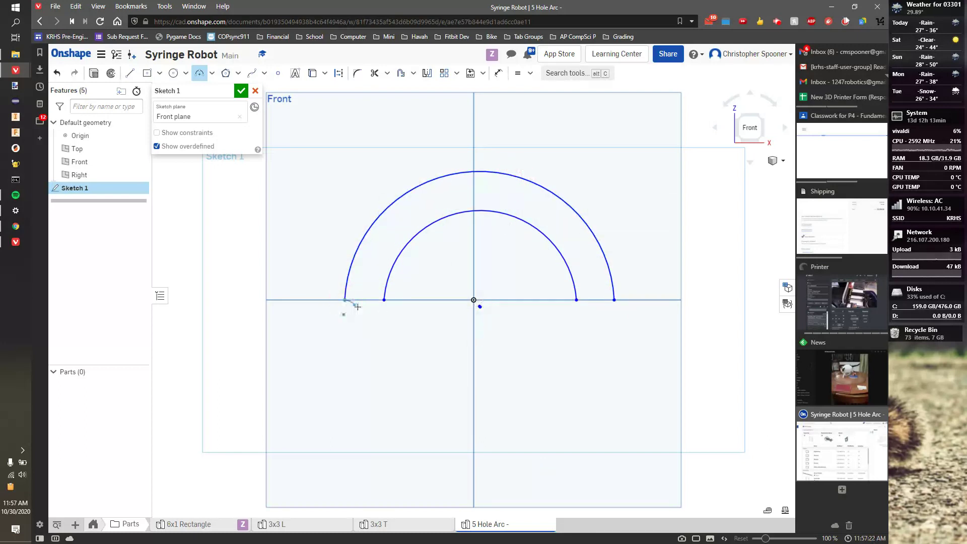
pyautogui.click(384, 300)
pyautogui.click(364, 321)
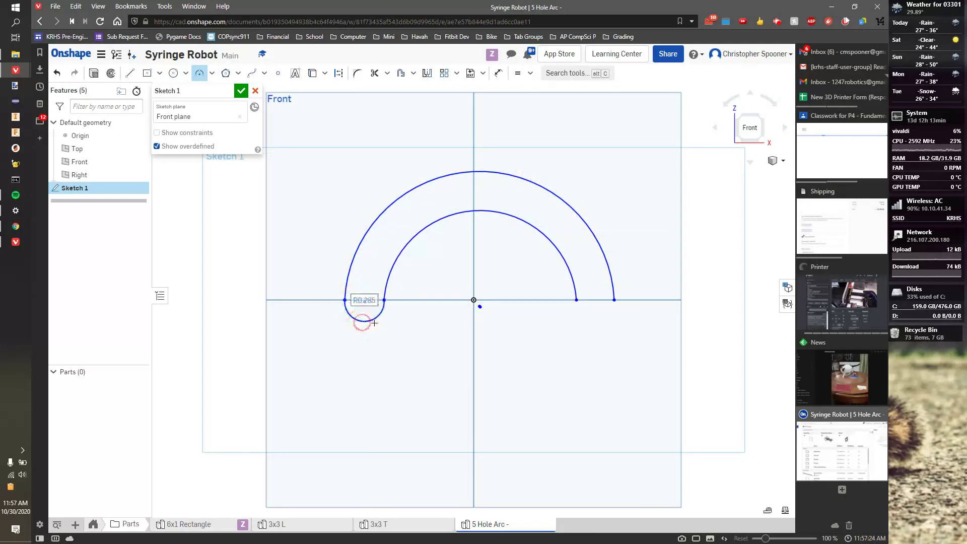
pyautogui.click(576, 299)
pyautogui.click(614, 300)
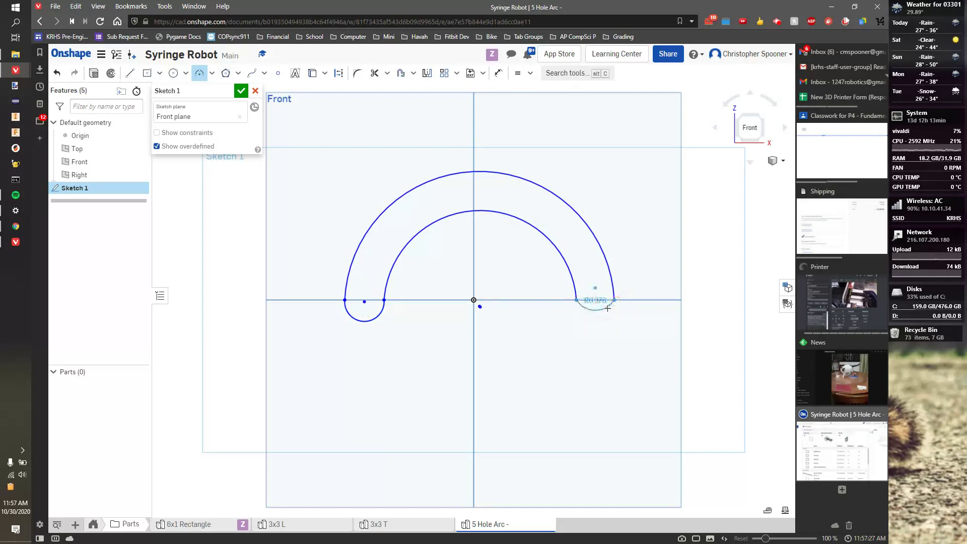
pyautogui.click(598, 320)
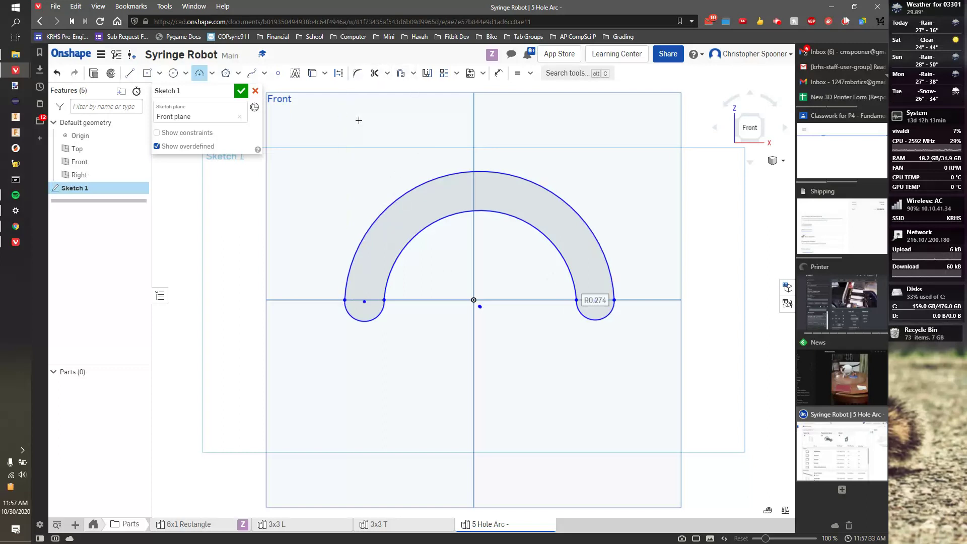
# - Make the arcs' centre coincident with the origin and snap the right cap onto the axis
pyautogui.click(530, 73)
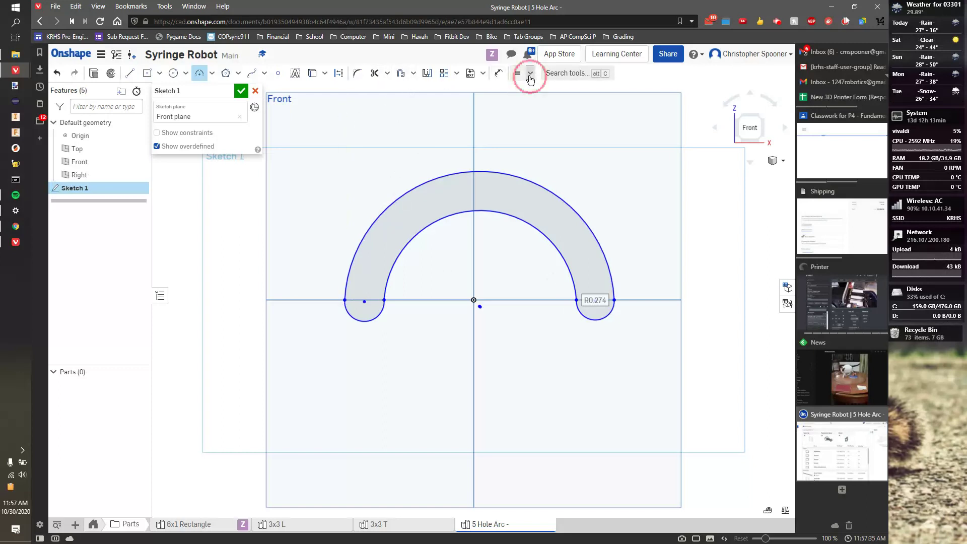
pyautogui.click(521, 91)
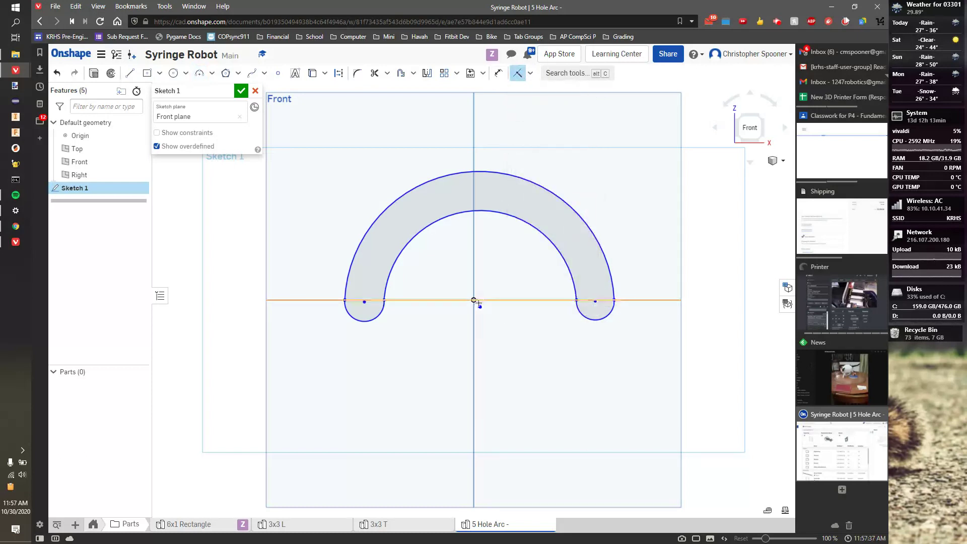
pyautogui.scroll(3, 482, 306)
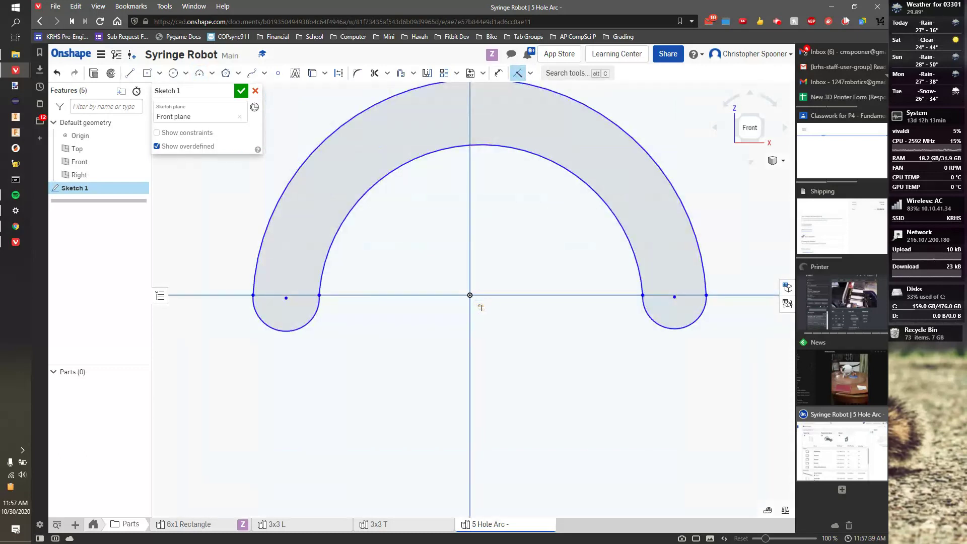
pyautogui.click(481, 308)
pyautogui.click(481, 307)
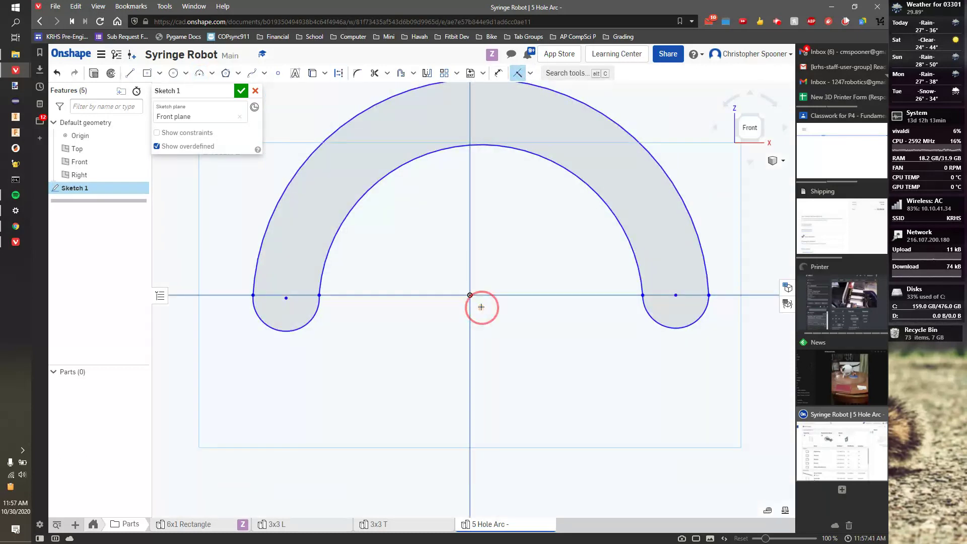
pyautogui.click(470, 295)
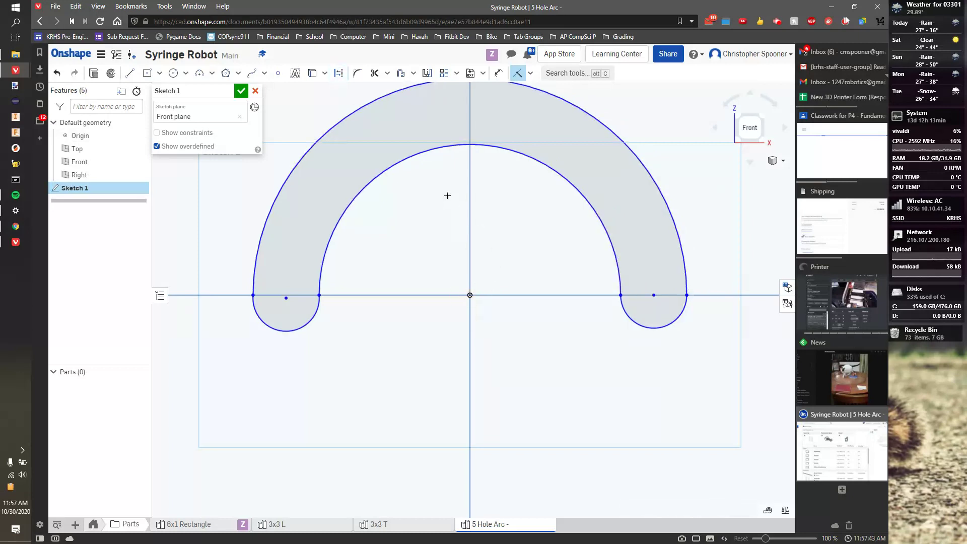
# - Align both end caps' centre points horizontally with the origin
pyautogui.click(532, 74)
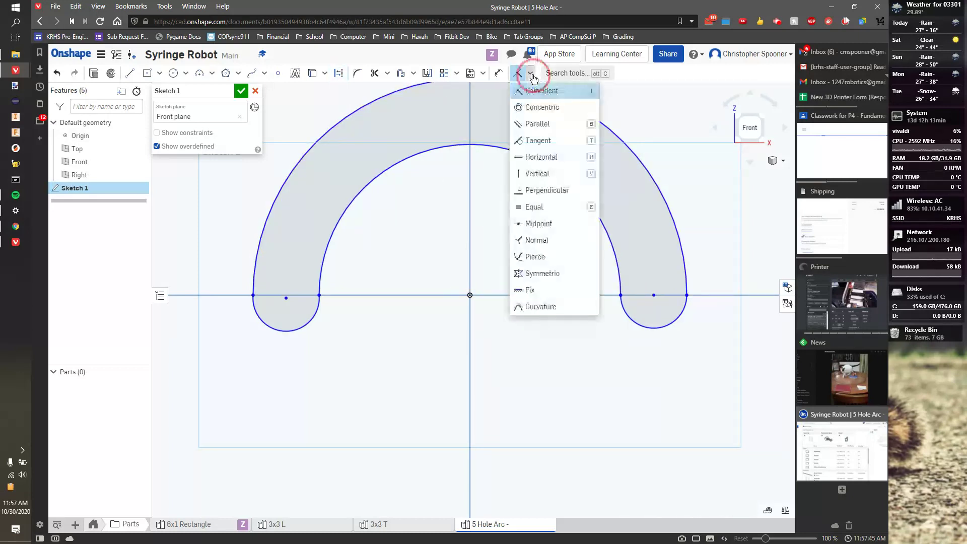
pyautogui.click(540, 158)
pyautogui.click(285, 298)
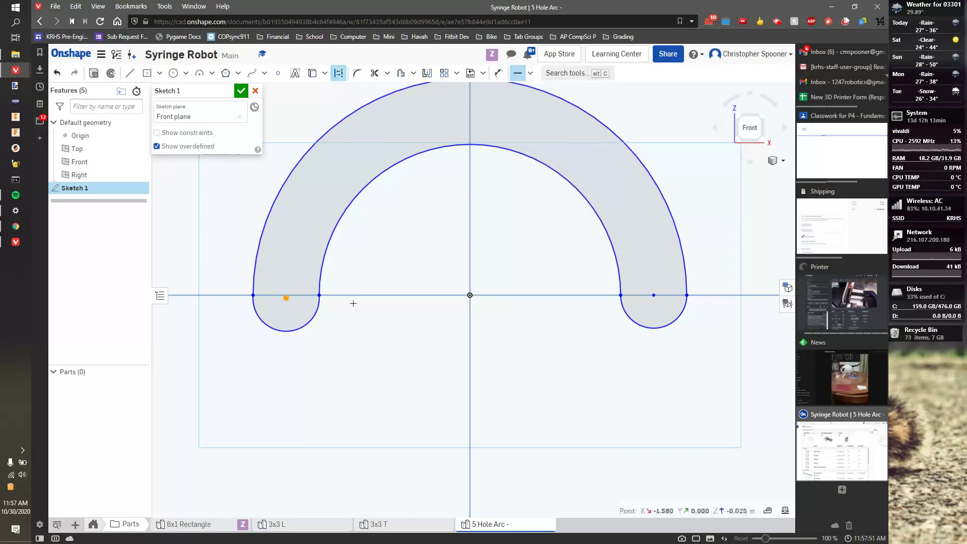
pyautogui.click(469, 295)
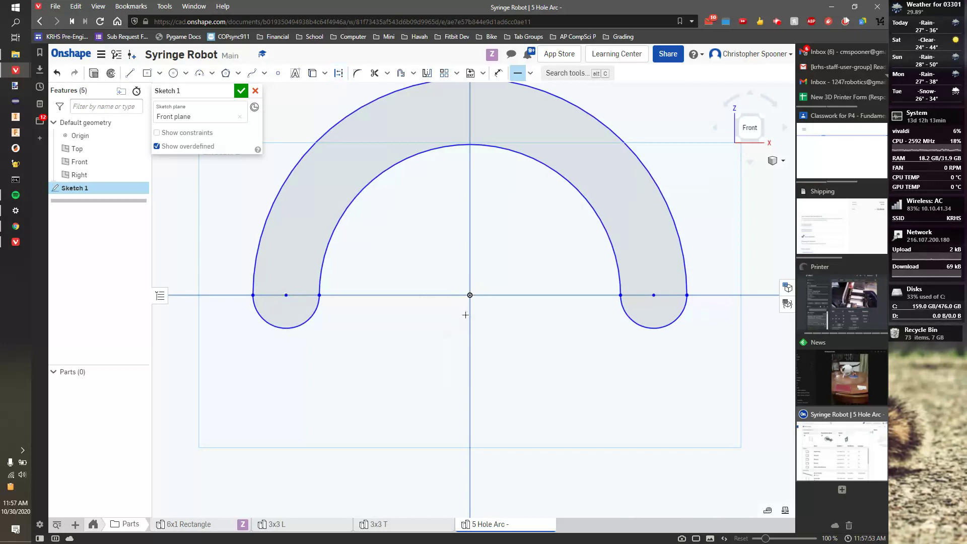
pyautogui.click(470, 296)
pyautogui.click(652, 294)
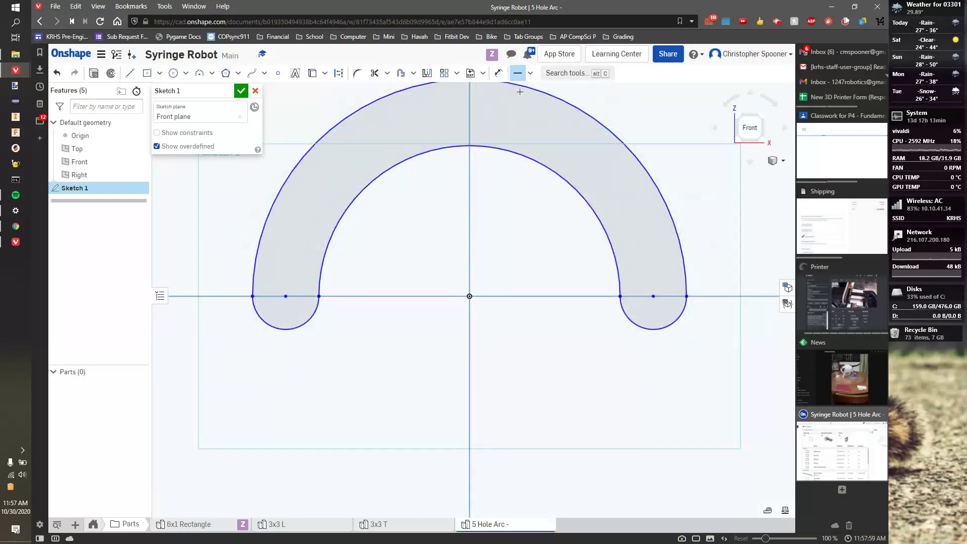
# - Make the end caps tangent to the inner and outer arcs
pyautogui.click(530, 73)
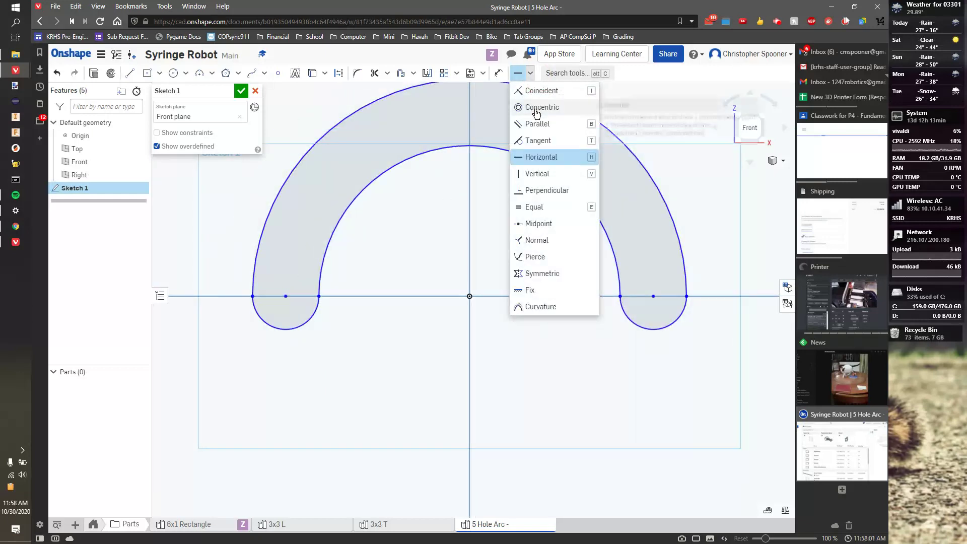
pyautogui.click(538, 140)
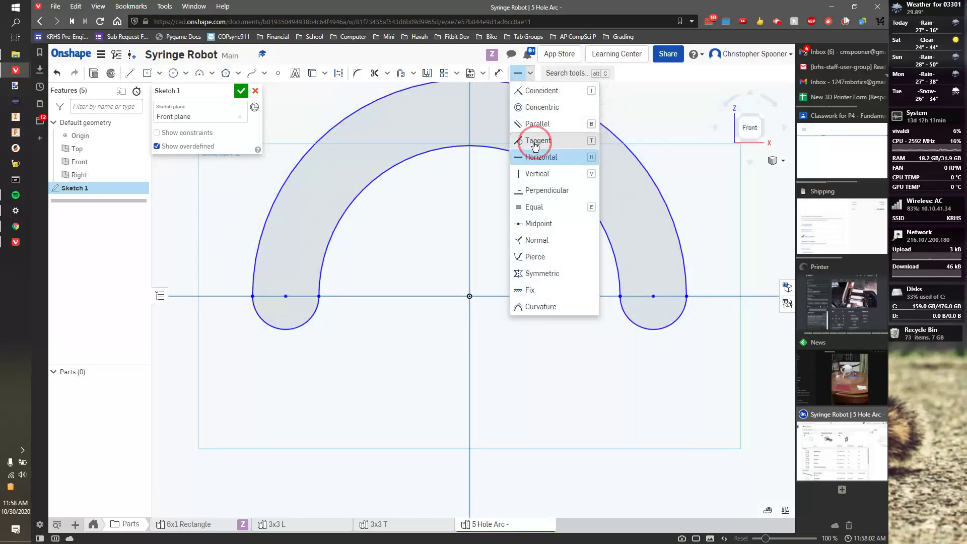
pyautogui.click(311, 277)
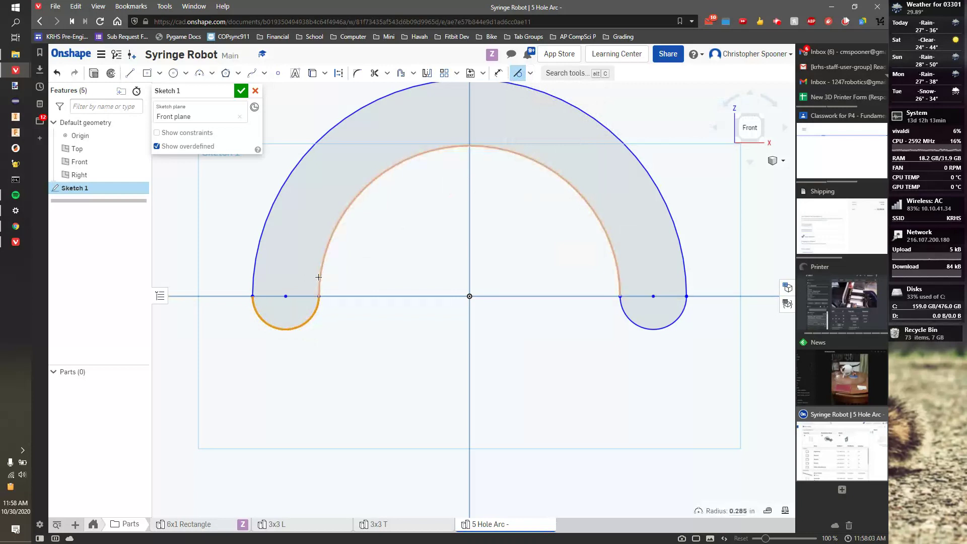
pyautogui.click(254, 278)
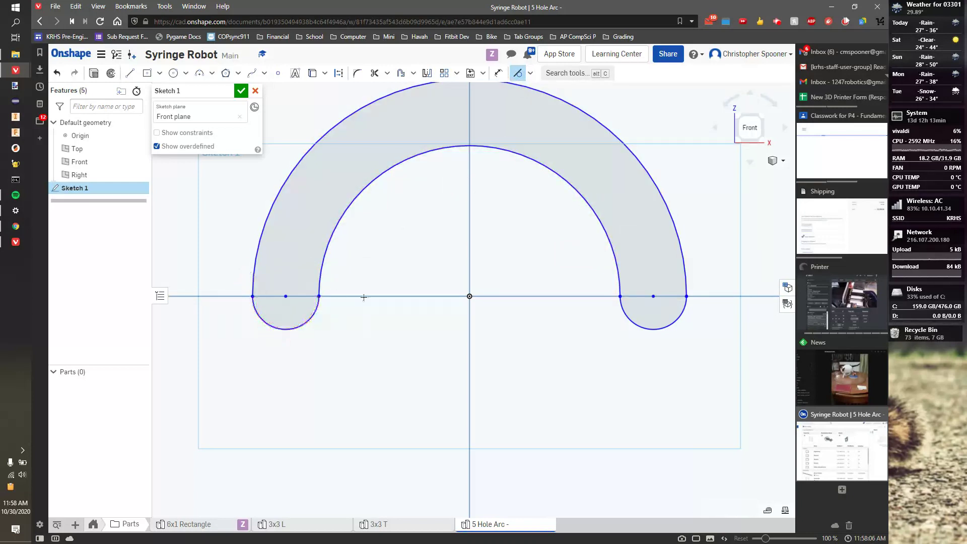
pyautogui.click(624, 313)
pyautogui.click(621, 281)
pyautogui.click(670, 327)
pyautogui.click(684, 273)
# - Finish the sketch and measure the left end's endpoints as 0.570 in apart
pyautogui.click(241, 91)
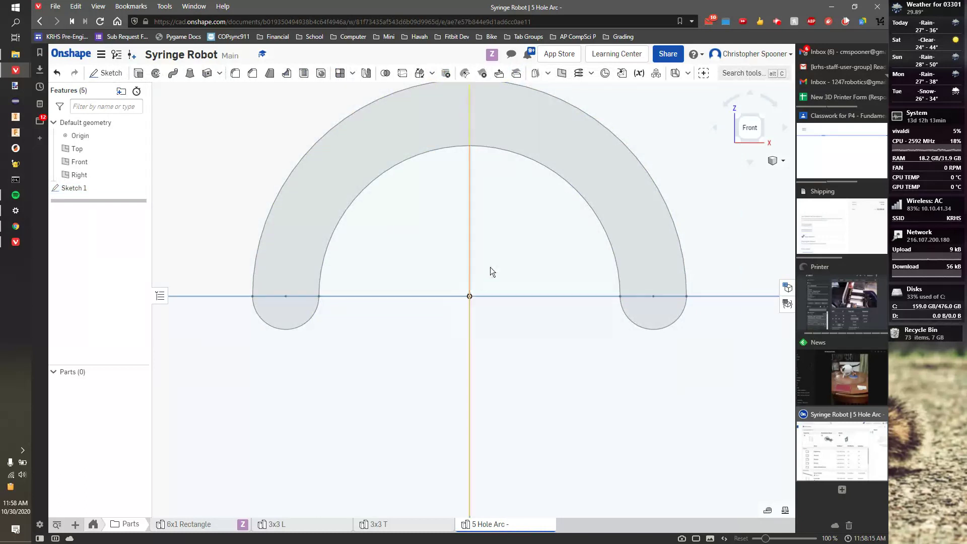
pyautogui.scroll(1, 484, 272)
pyautogui.scroll(-3, 388, 253)
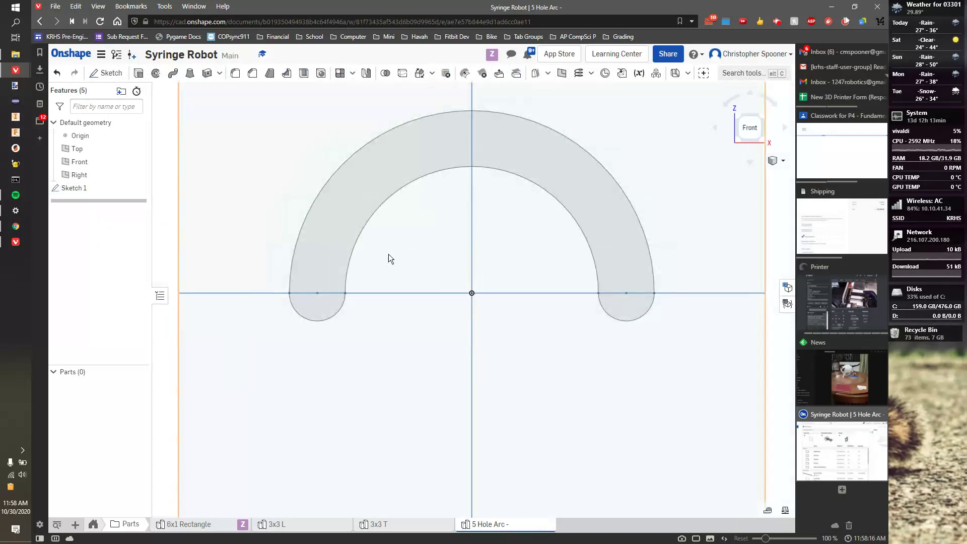
pyautogui.click(289, 293)
pyautogui.click(345, 292)
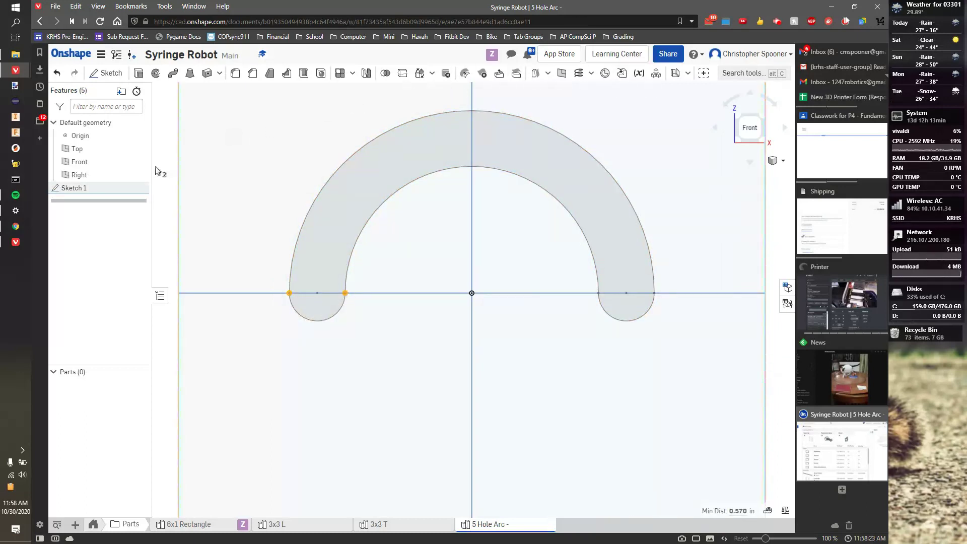
# - Reopen Sketch 1 and dimension the left end's width to 1 in
pyautogui.doubleClick(92, 190)
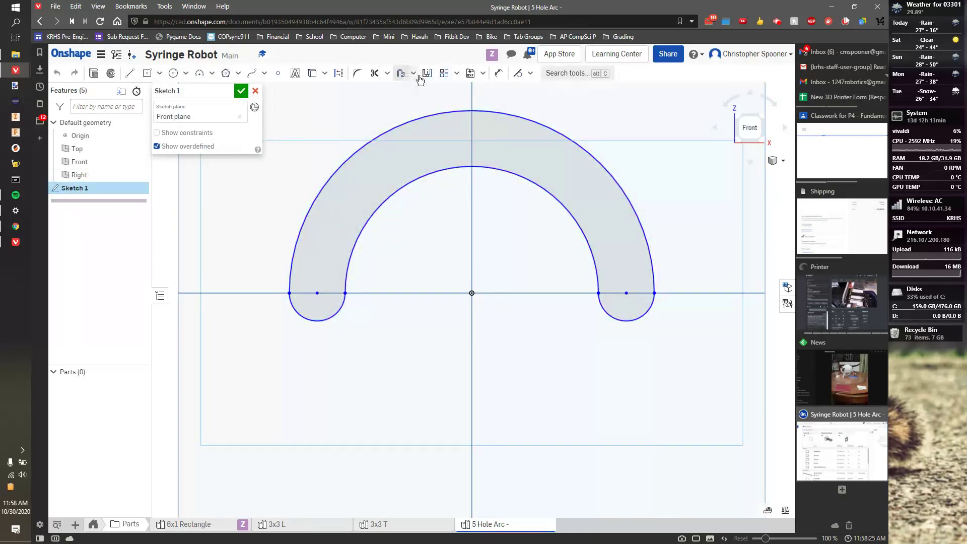
pyautogui.click(498, 73)
pyautogui.click(290, 292)
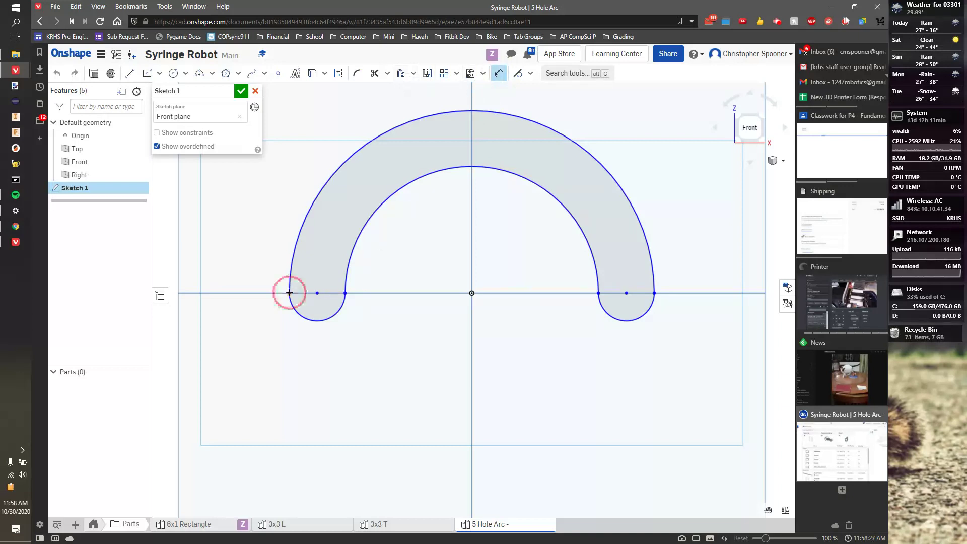
pyautogui.click(345, 292)
pyautogui.click(304, 352)
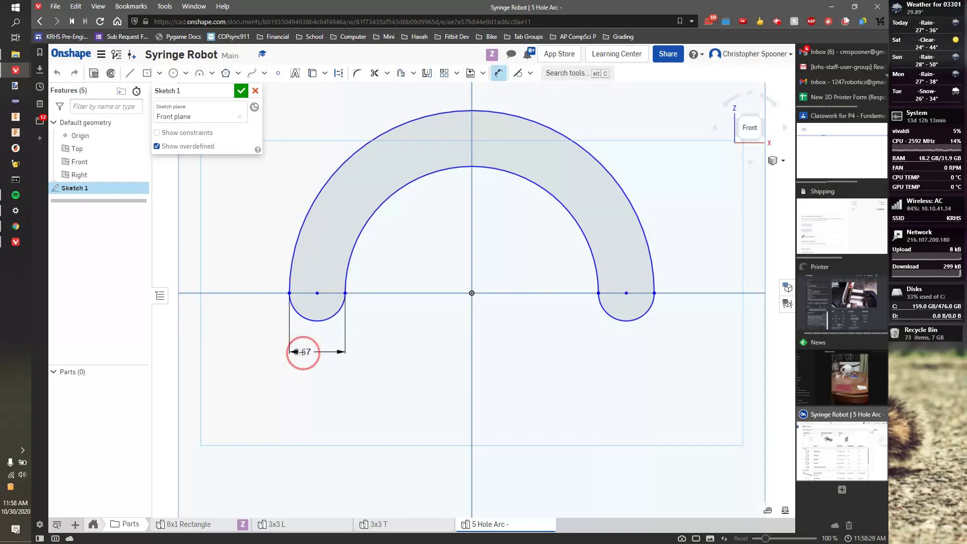
pyautogui.write('90')
pyautogui.press('Return')
# - Add a 4.542 span dimension between the inner endpoints, then undo it
pyautogui.scroll(2, 330, 356)
pyautogui.scroll(-2, 331, 357)
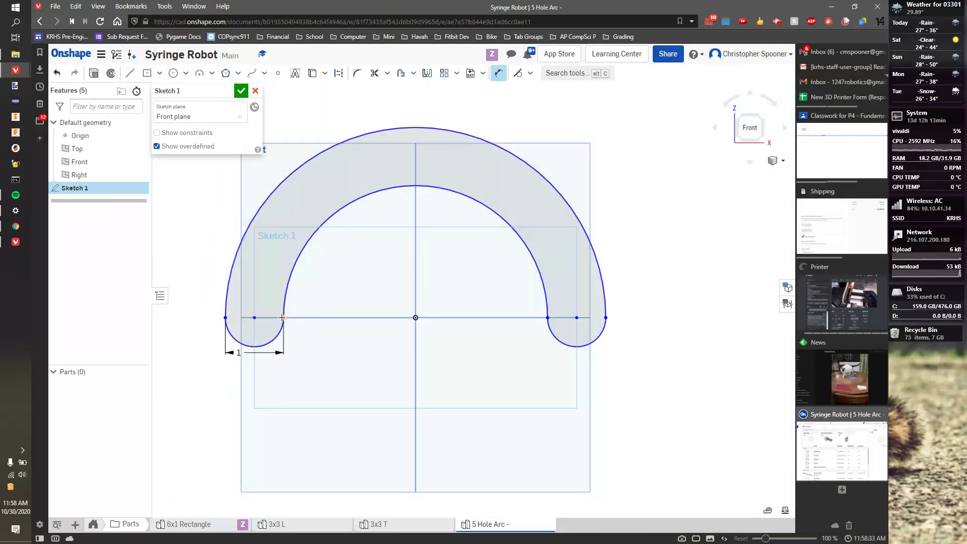
pyautogui.click(283, 317)
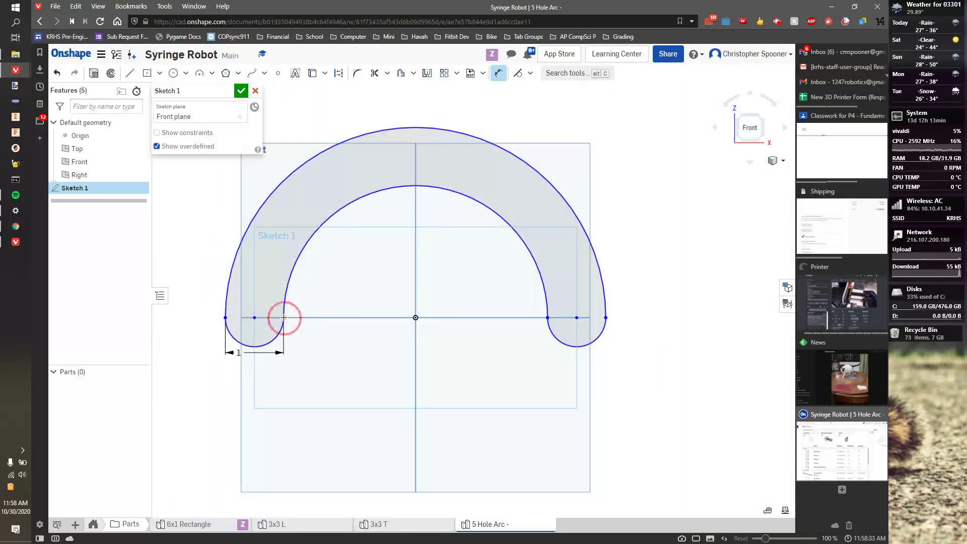
pyautogui.click(548, 317)
pyautogui.click(417, 374)
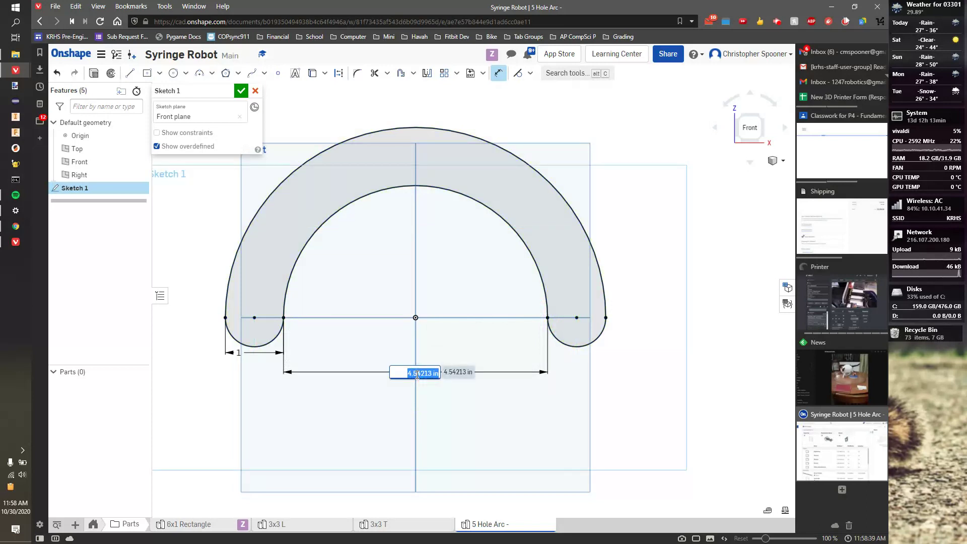
pyautogui.press('Return')
pyautogui.press('Escape')
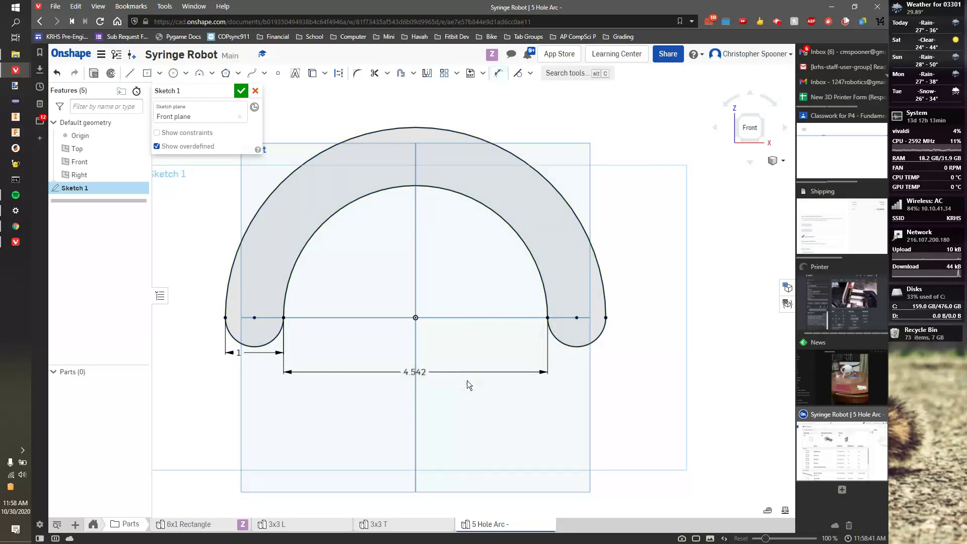
pyautogui.hotkey('ctrl', 'z')
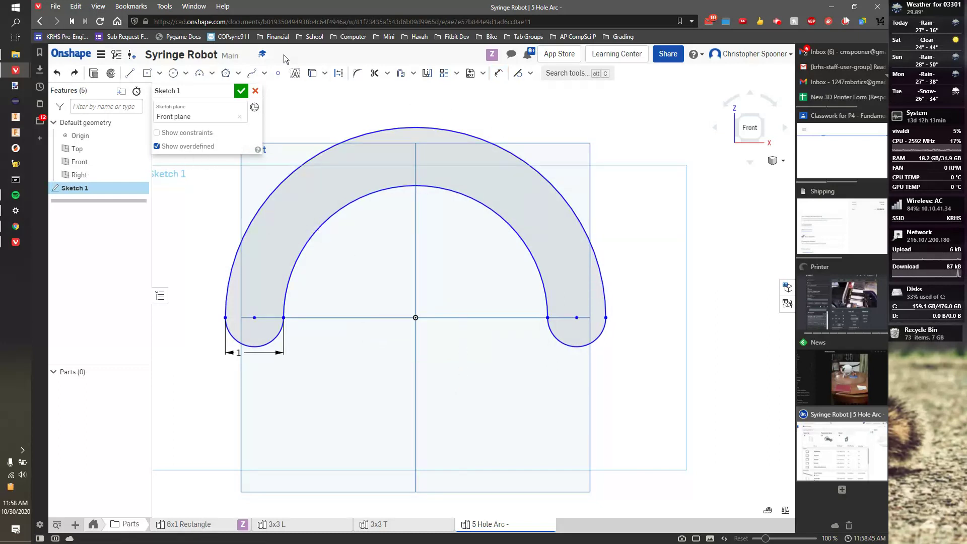
# - Extrude the arch sketch 0.2 in thick into Part 1 and orbit to view it in 3D
pyautogui.click(94, 73)
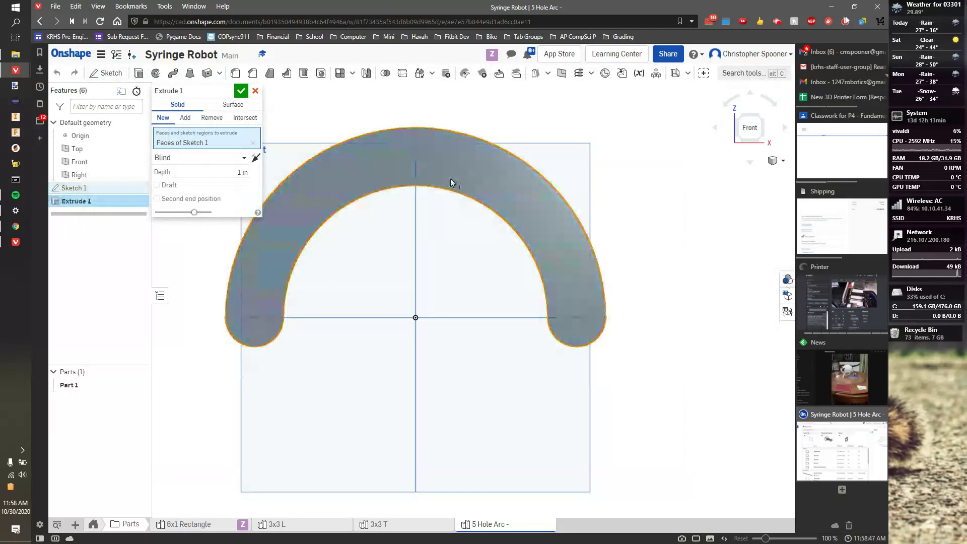
pyautogui.click(556, 205)
pyautogui.click(401, 157)
pyautogui.moveTo(209, 171); pyautogui.dragTo(281, 180)
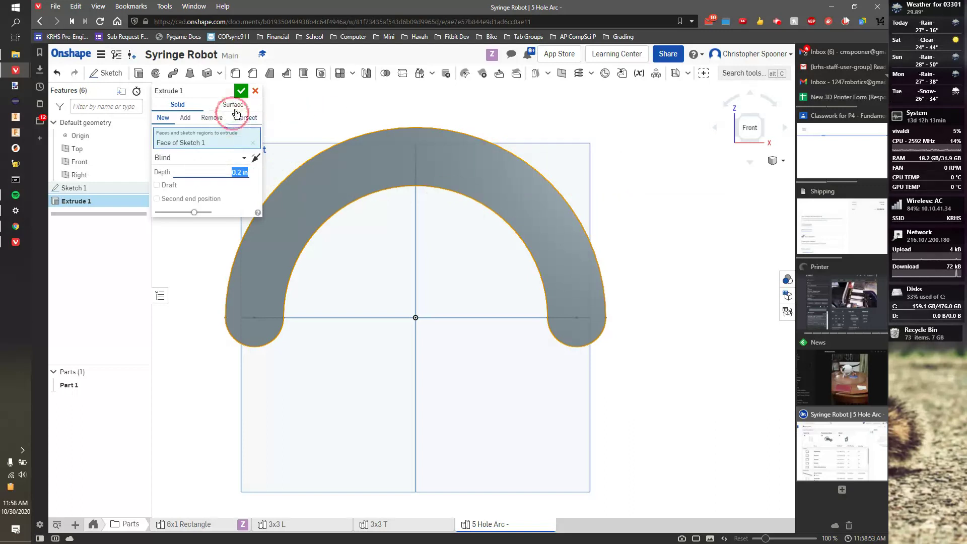
pyautogui.click(241, 92)
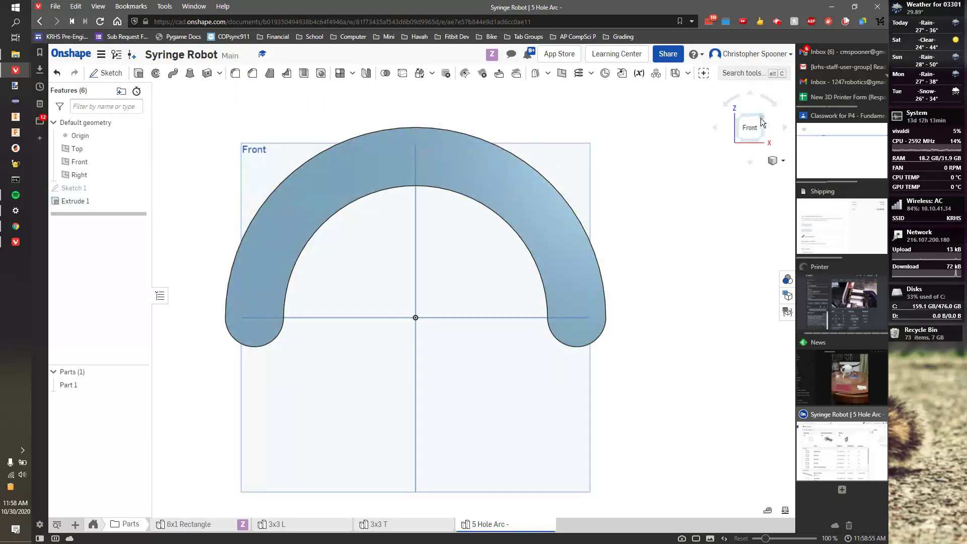
pyautogui.moveTo(748, 138); pyautogui.dragTo(427, 240, button='right')
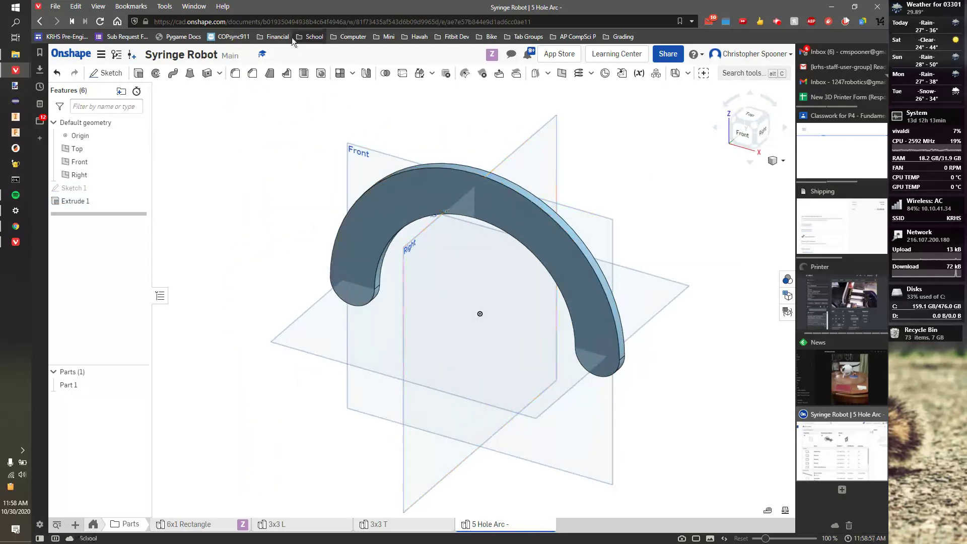
# - Sketch a Ø0.165 circle at the arch's left end on its front face
pyautogui.click(107, 73)
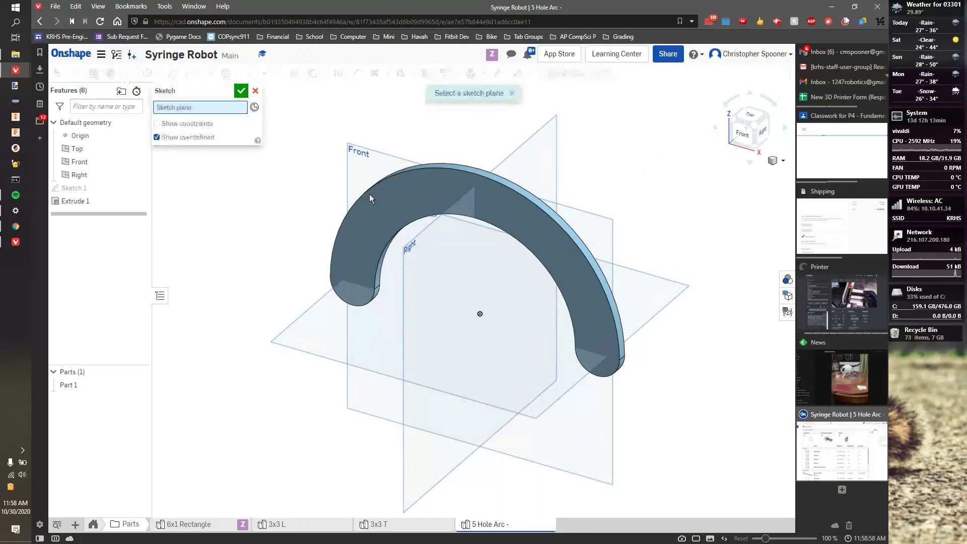
pyautogui.click(426, 201)
pyautogui.click(750, 143)
pyautogui.click(172, 74)
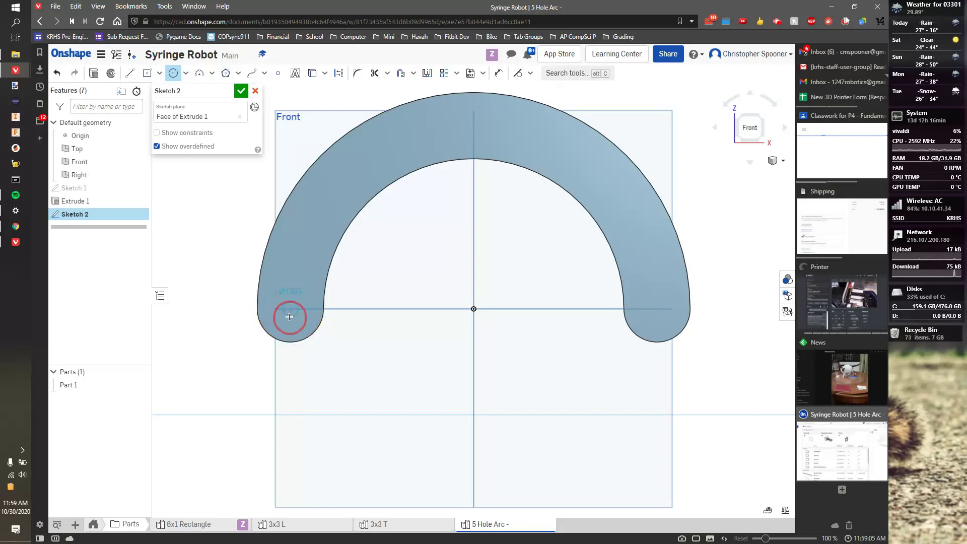
pyautogui.moveTo(290, 309); pyautogui.dragTo(298, 309)
pyautogui.press('d')
pyautogui.click(290, 302)
pyautogui.click(355, 288)
pyautogui.press('BackSpace')
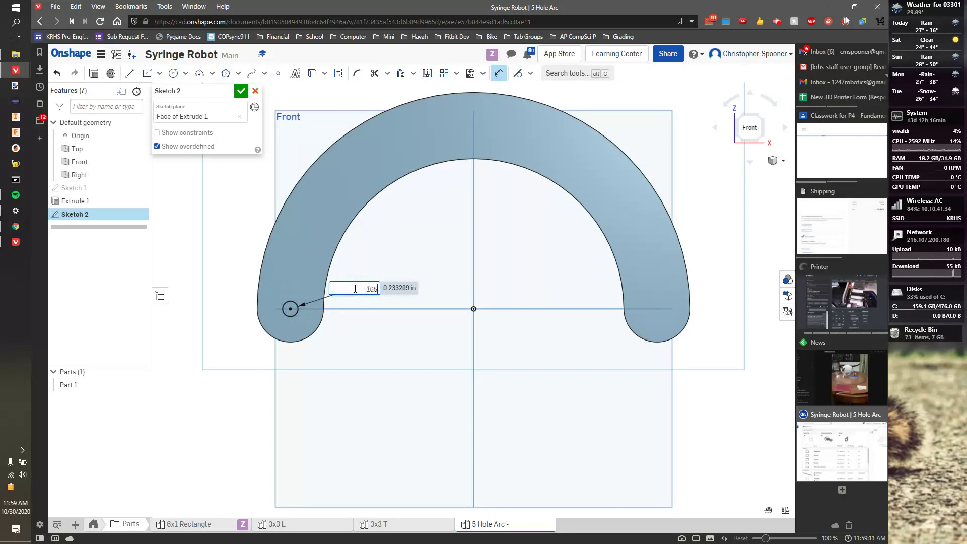
pyautogui.write('.165')
pyautogui.press('Return')
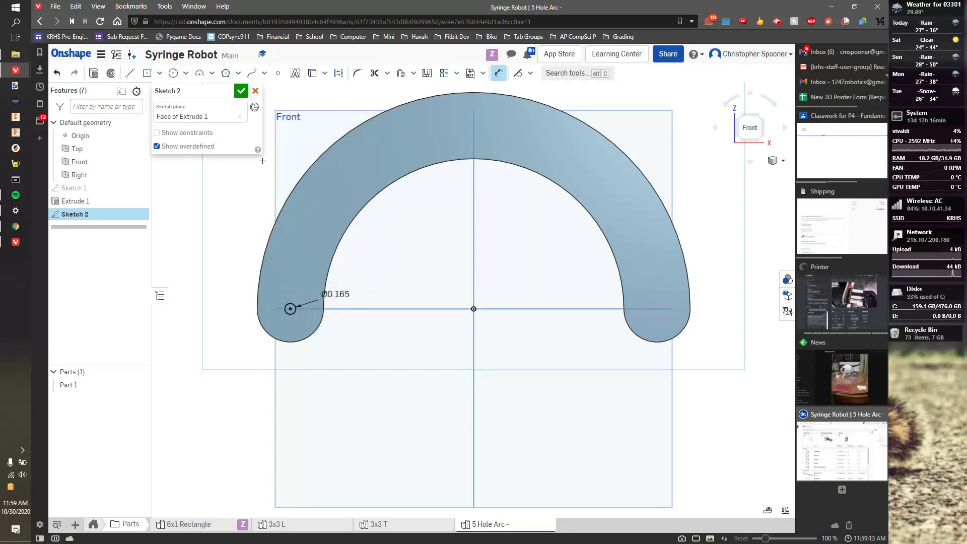
# - Circular-pattern the hole circle into 5 copies over 180° and close Sketch 2
pyautogui.click(457, 74)
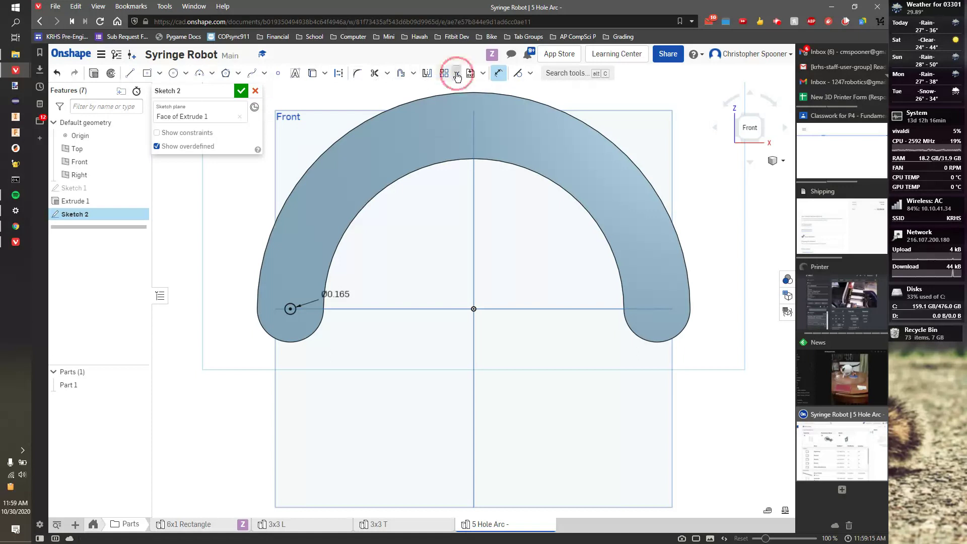
pyautogui.click(464, 101)
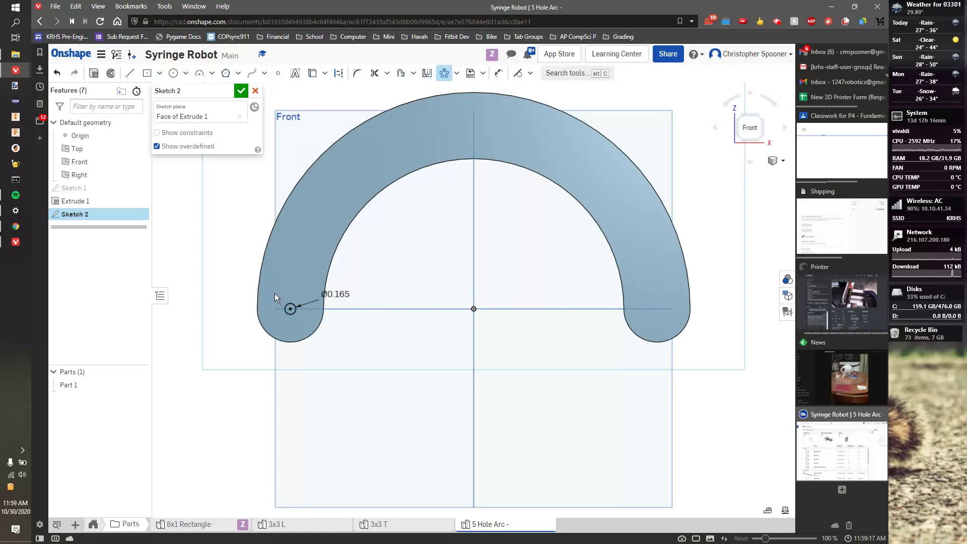
pyautogui.click(295, 314)
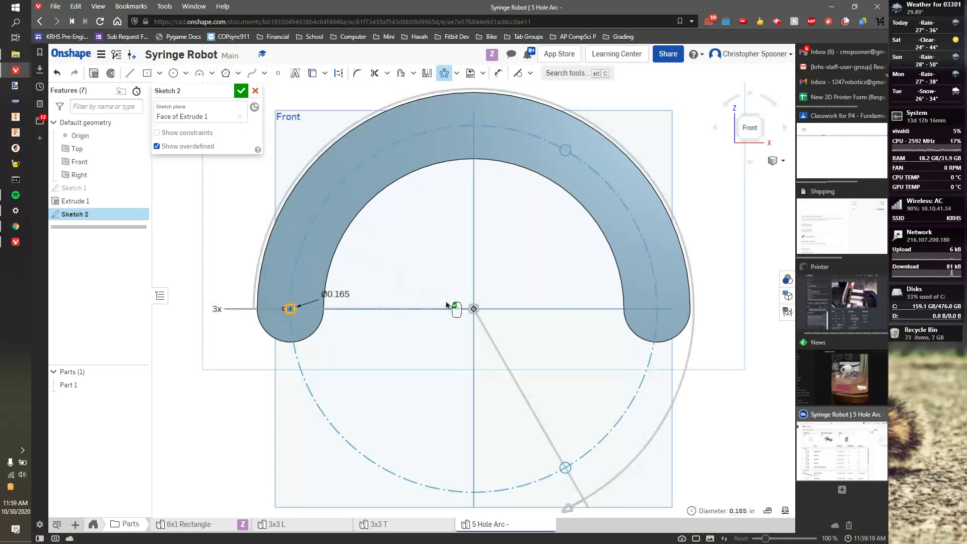
pyautogui.scroll(-2, 510, 322)
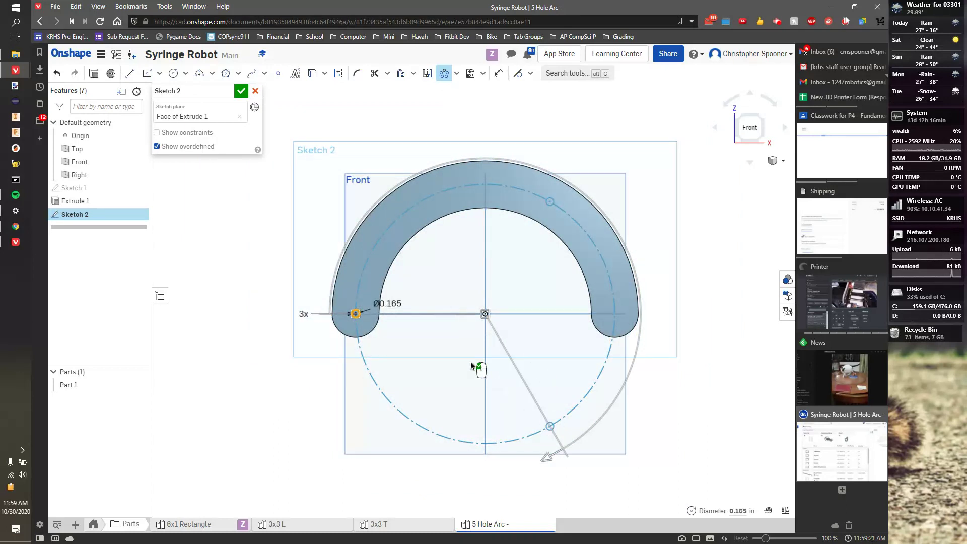
pyautogui.scroll(1, 466, 365)
pyautogui.scroll(1, 278, 305)
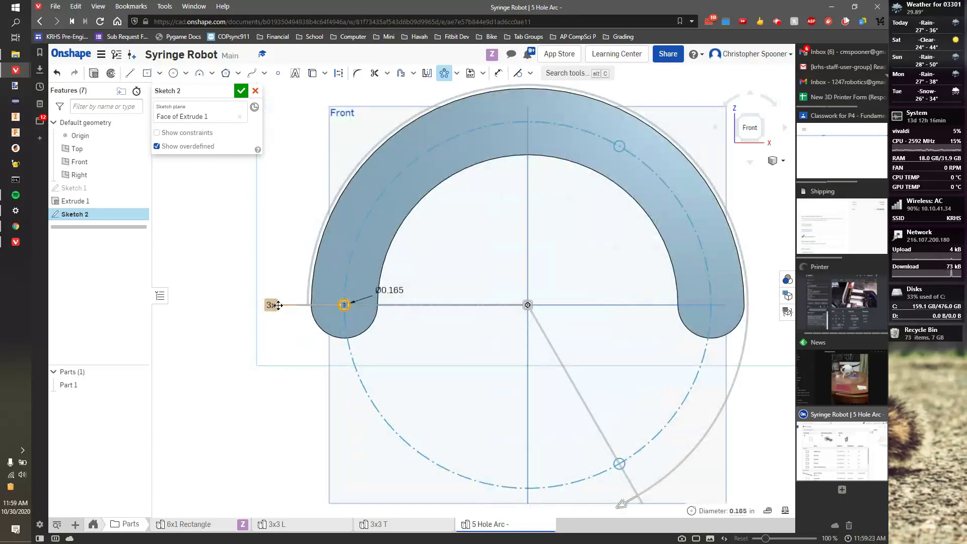
pyautogui.doubleClick(270, 304)
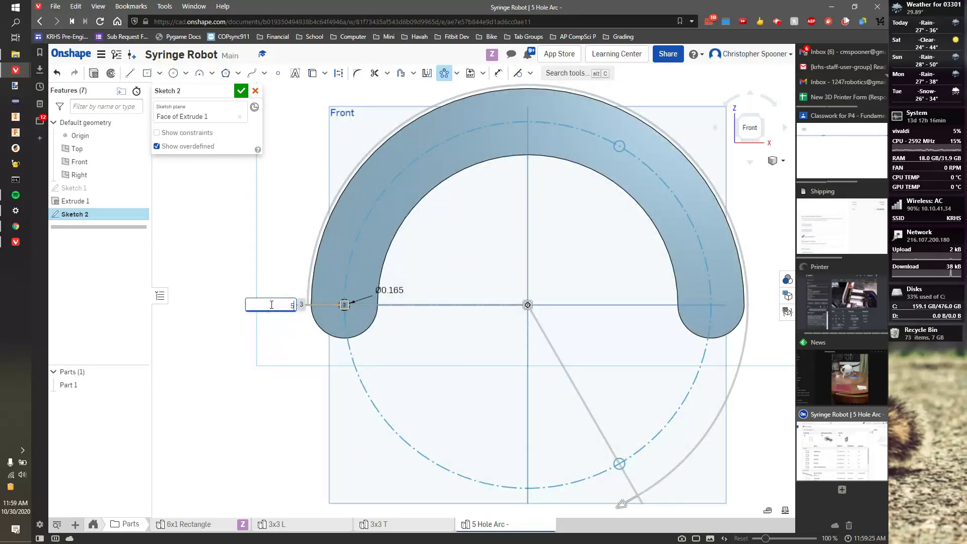
pyautogui.write('5')
pyautogui.press('Return')
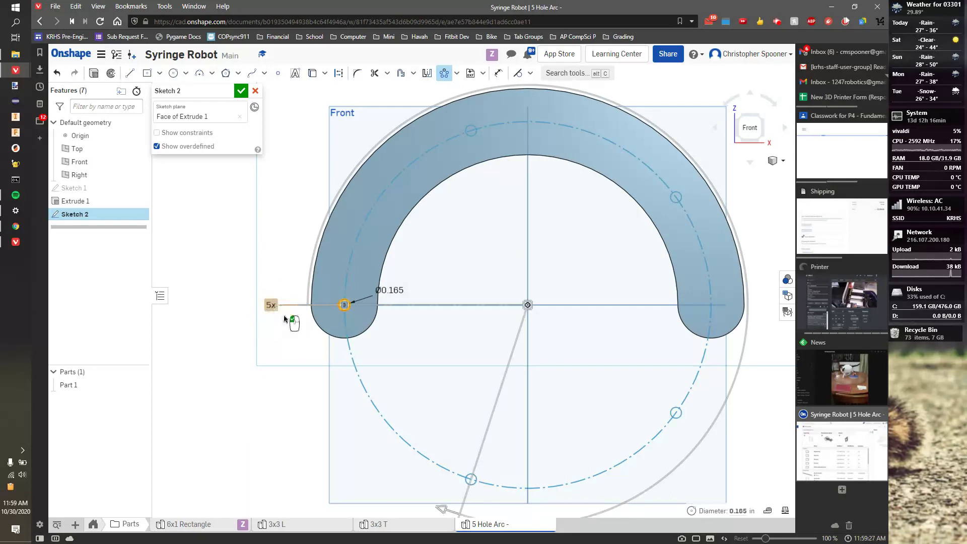
pyautogui.scroll(-2, 364, 318)
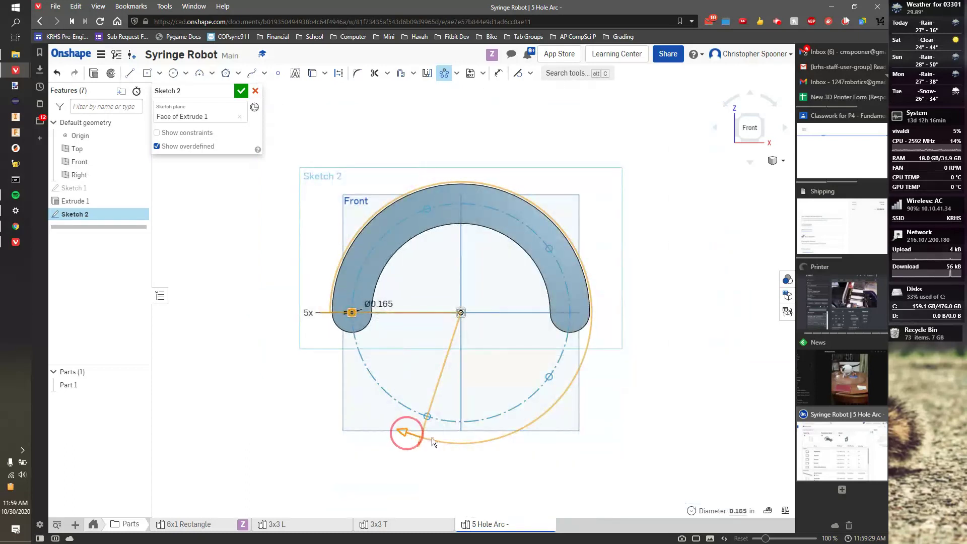
pyautogui.moveTo(434, 441); pyautogui.dragTo(626, 312)
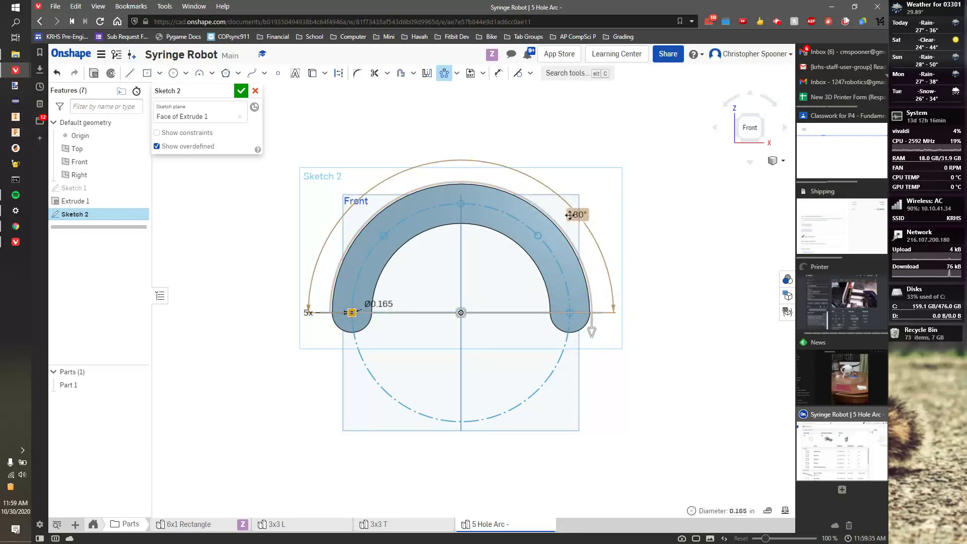
pyautogui.click(241, 91)
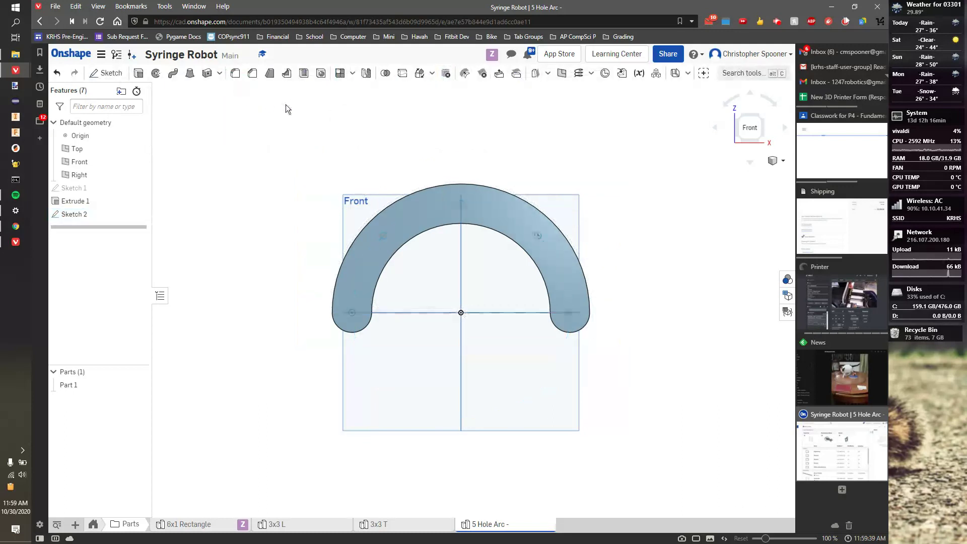
# - Cut the five 0.165 hole circles through all of the plate as Extrude 2
pyautogui.click(138, 74)
pyautogui.scroll(3, 352, 314)
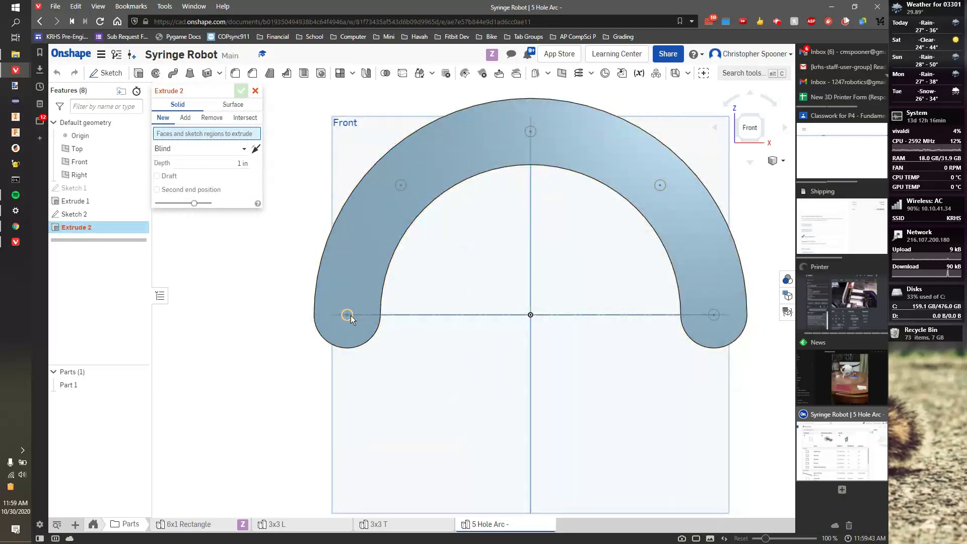
pyautogui.click(351, 315)
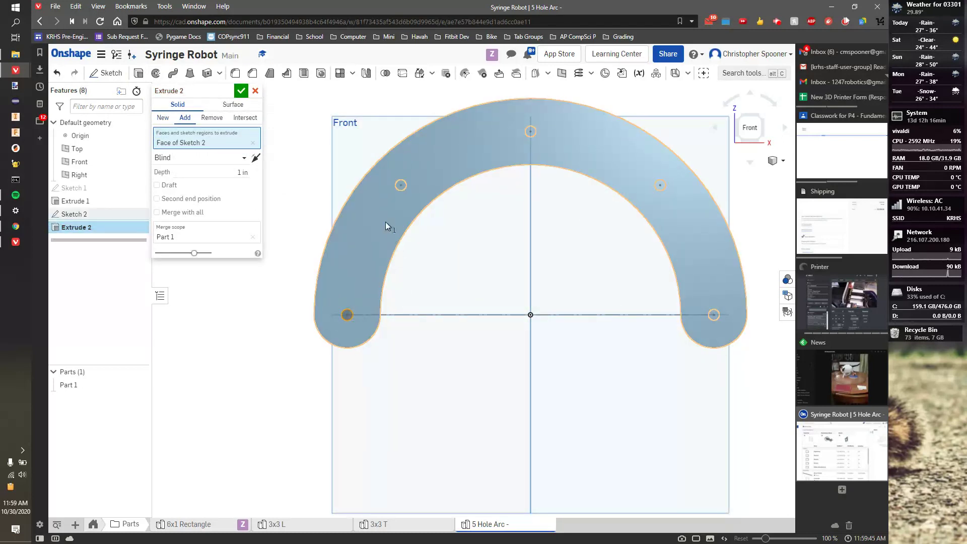
pyautogui.click(401, 186)
pyautogui.click(529, 131)
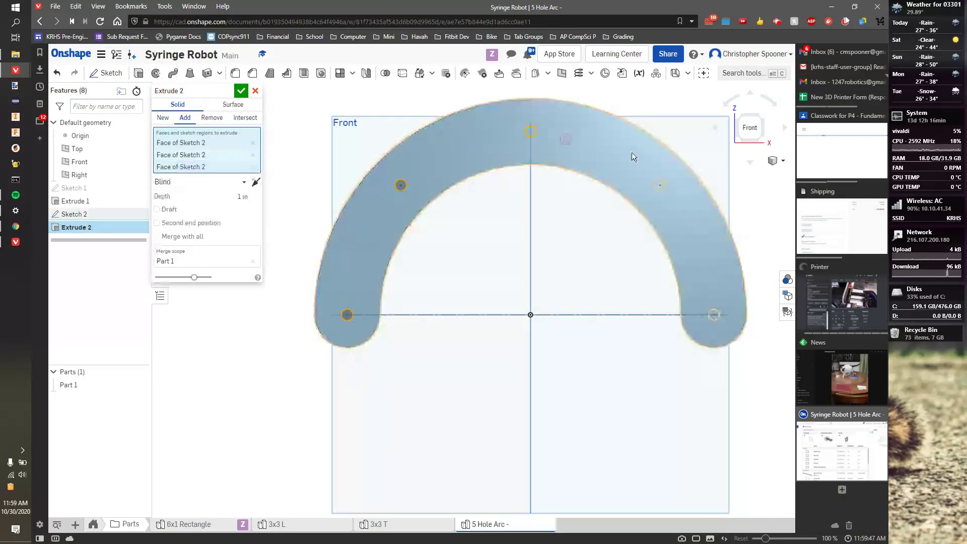
pyautogui.click(660, 185)
pyautogui.click(715, 316)
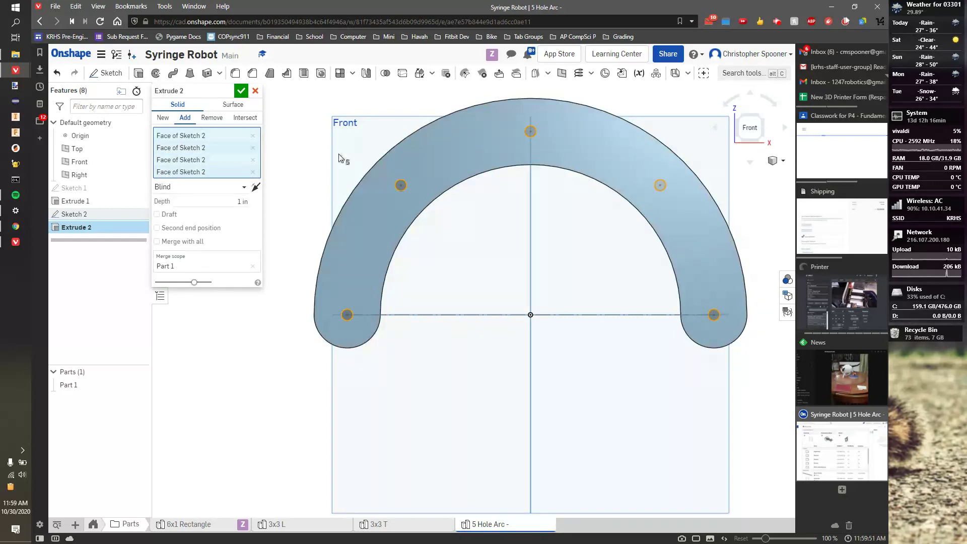
pyautogui.click(212, 117)
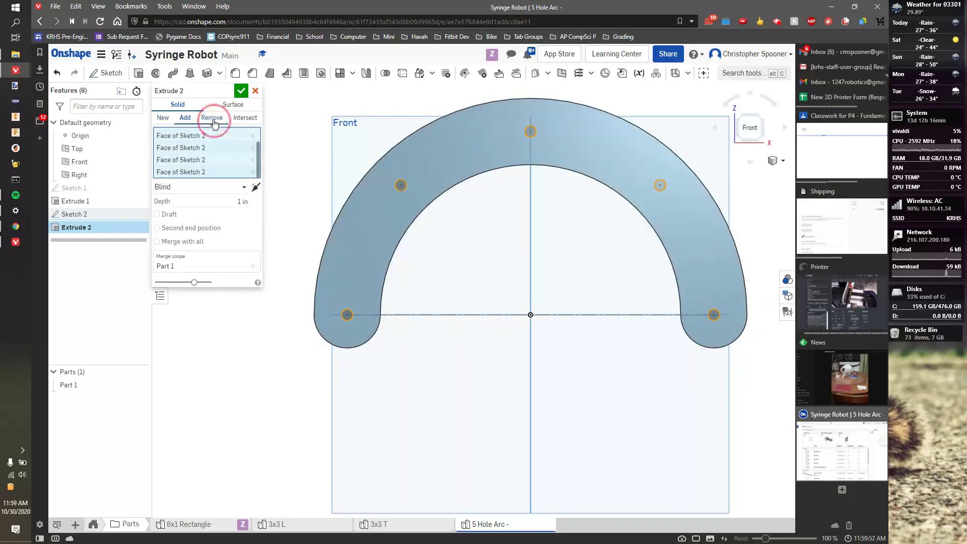
pyautogui.click(209, 187)
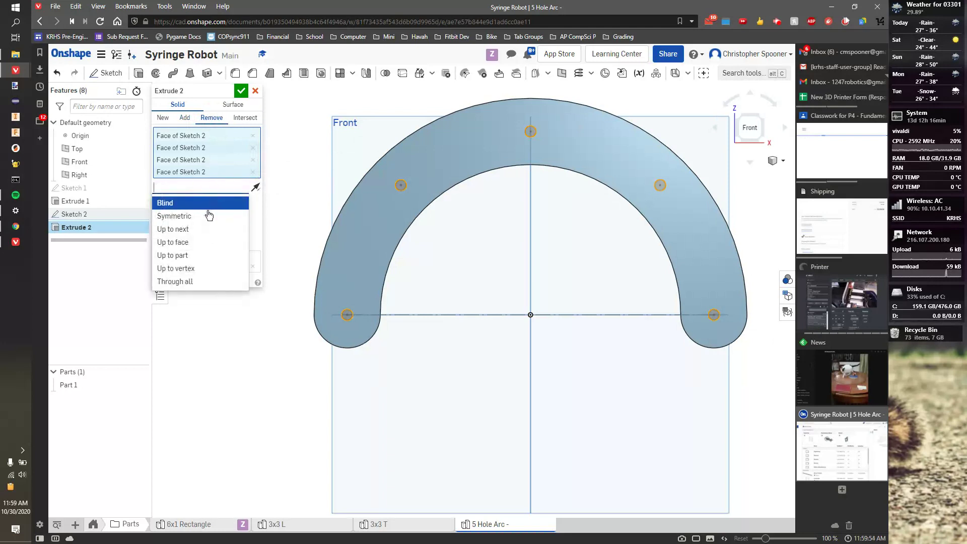
pyautogui.click(199, 281)
pyautogui.click(241, 91)
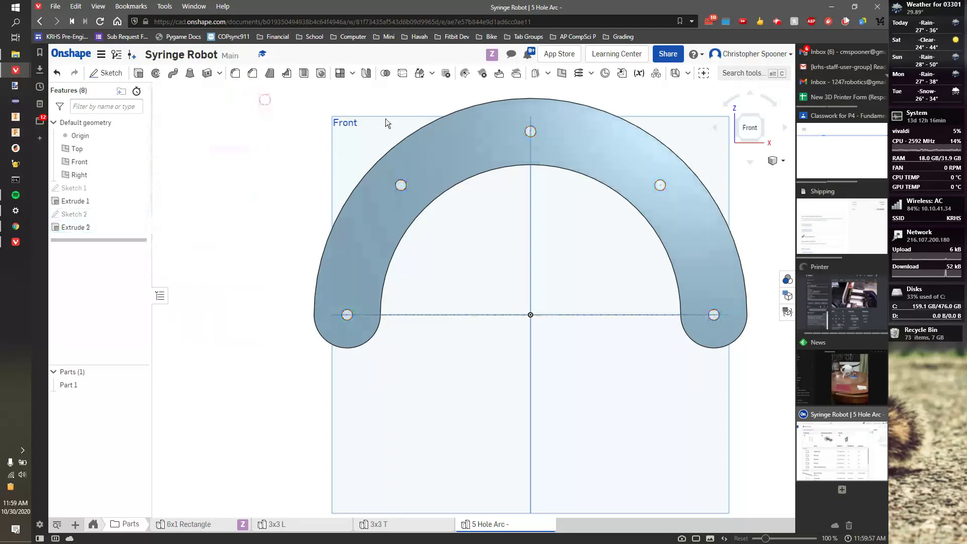
pyautogui.doubleClick(85, 199)
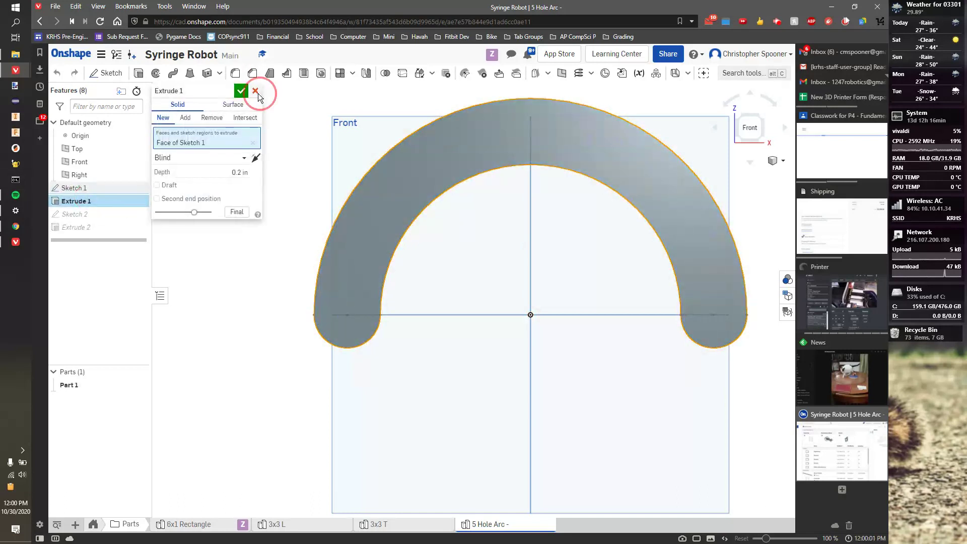
# - Reopen Sketch 1 and dimension the outer arc's overall width at 3 in
pyautogui.click(255, 91)
pyautogui.doubleClick(71, 188)
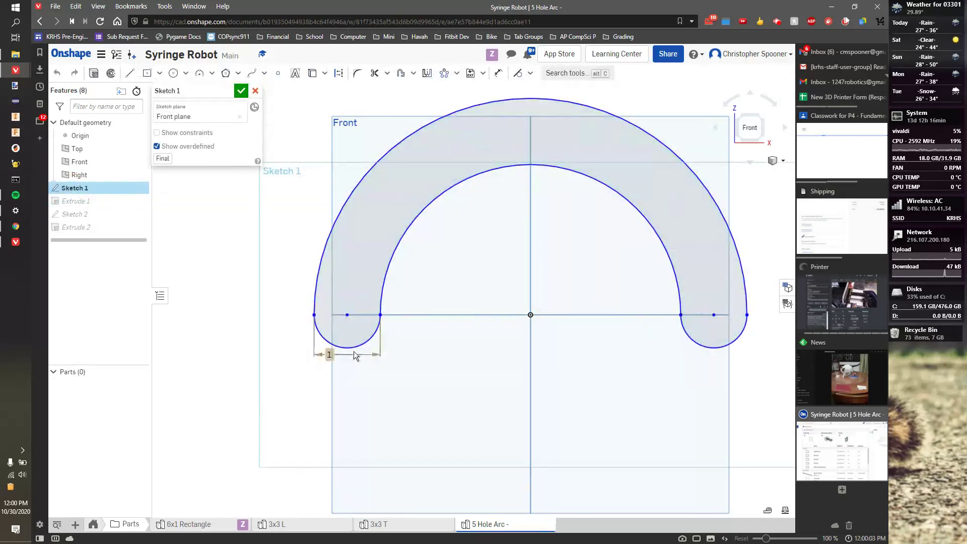
pyautogui.click(356, 190)
pyautogui.click(498, 73)
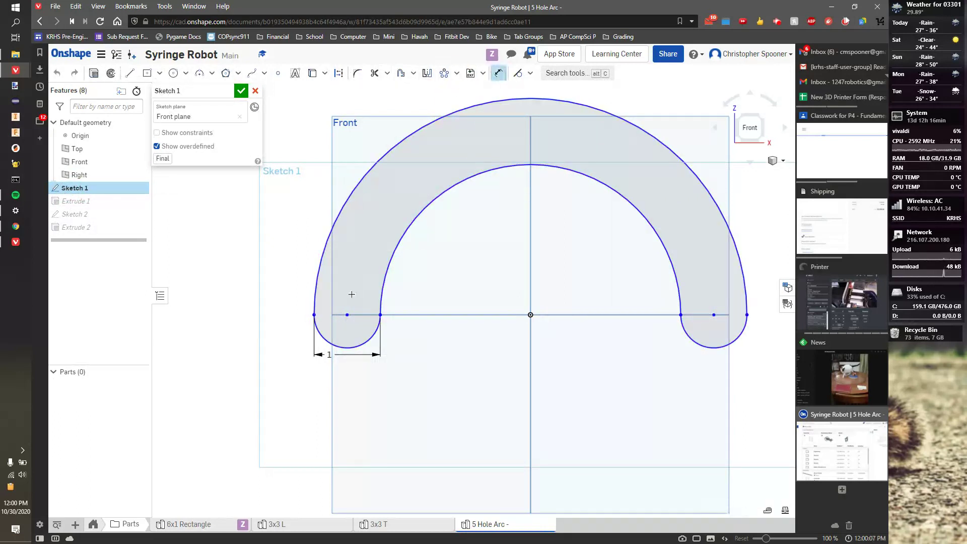
pyautogui.click(747, 315)
pyautogui.click(529, 382)
pyautogui.write('3')
pyautogui.press('Return')
# - Change the overall width dimension to 4 in and accept the sketch
pyautogui.click(531, 382)
pyautogui.click(531, 381)
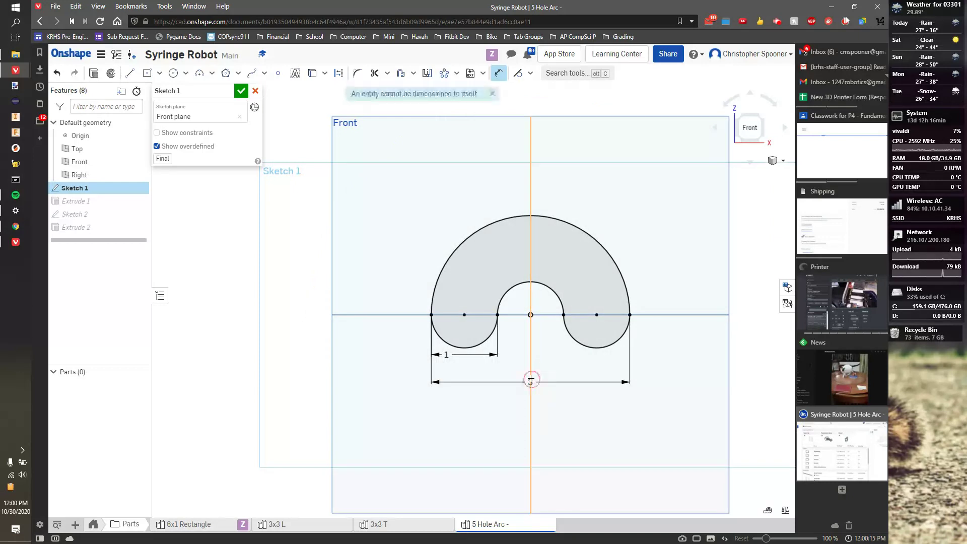
pyautogui.click(531, 380)
pyautogui.doubleClick(529, 382)
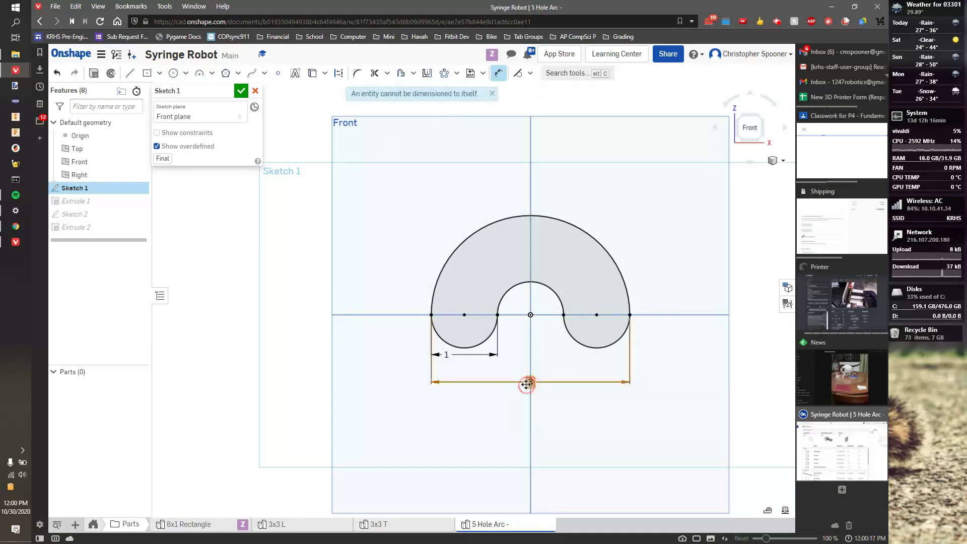
pyautogui.write('4')
pyautogui.press('Return')
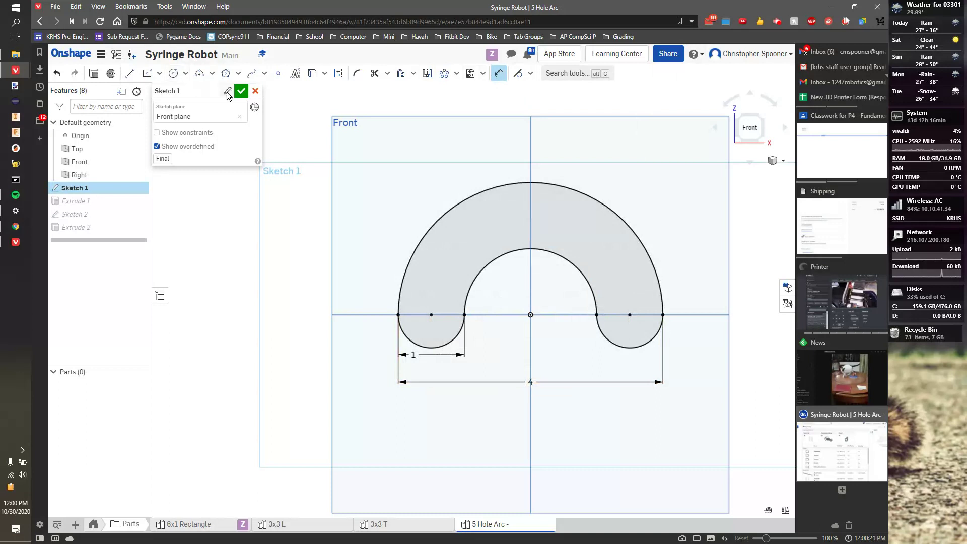
pyautogui.click(242, 92)
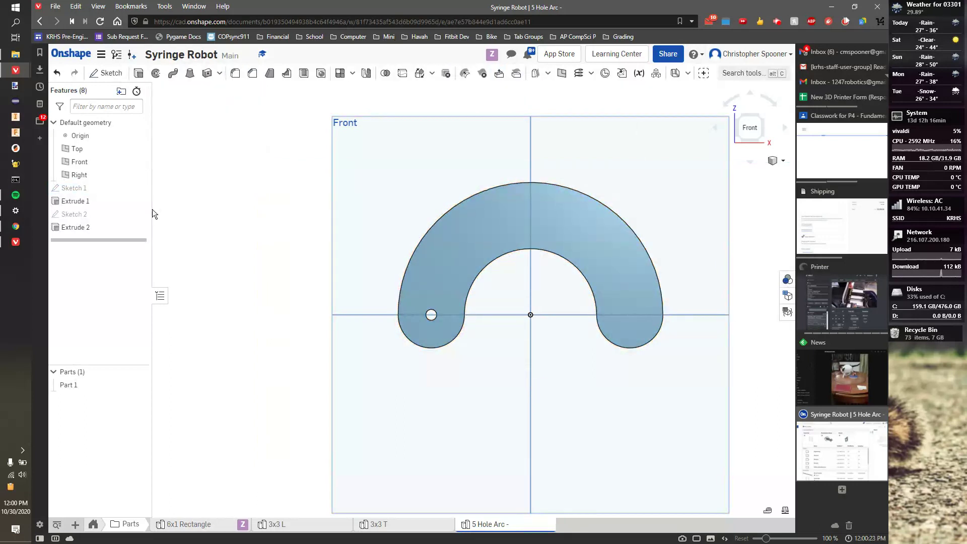
# - Reopen Sketch 2 and confirm the 5-hole 180° circular pattern on the resized arch
pyautogui.click(72, 217)
pyautogui.doubleClick(72, 217)
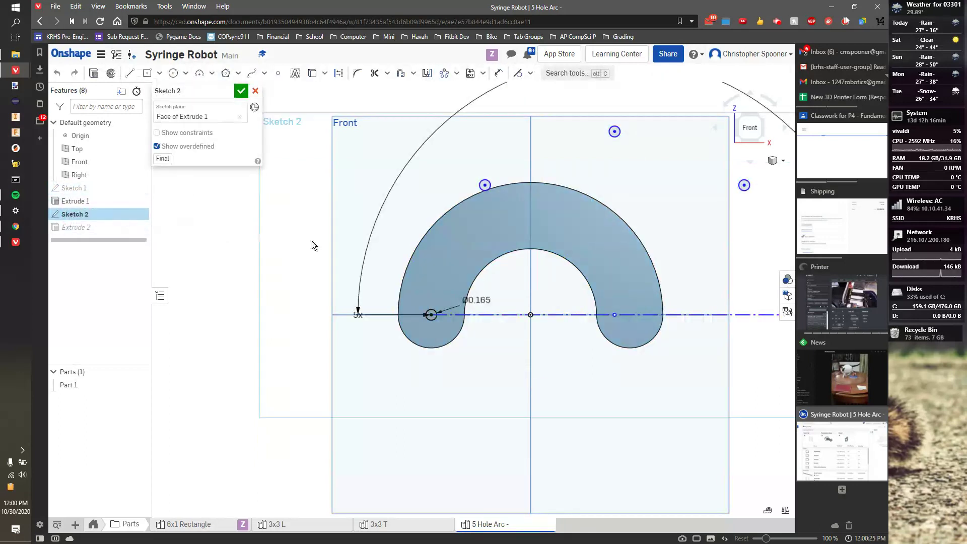
pyautogui.moveTo(693, 322); pyautogui.dragTo(518, 347, button='middle')
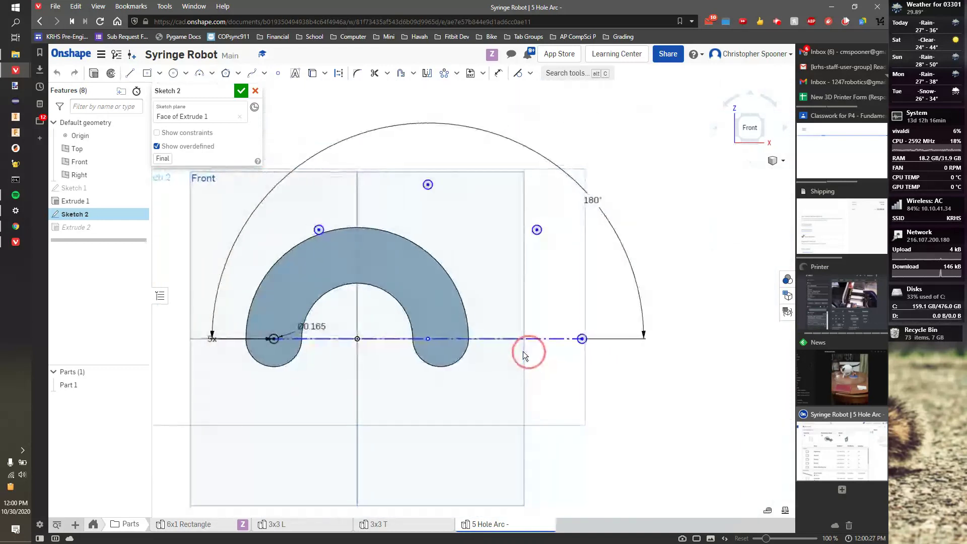
pyautogui.click(389, 337)
pyautogui.click(360, 337)
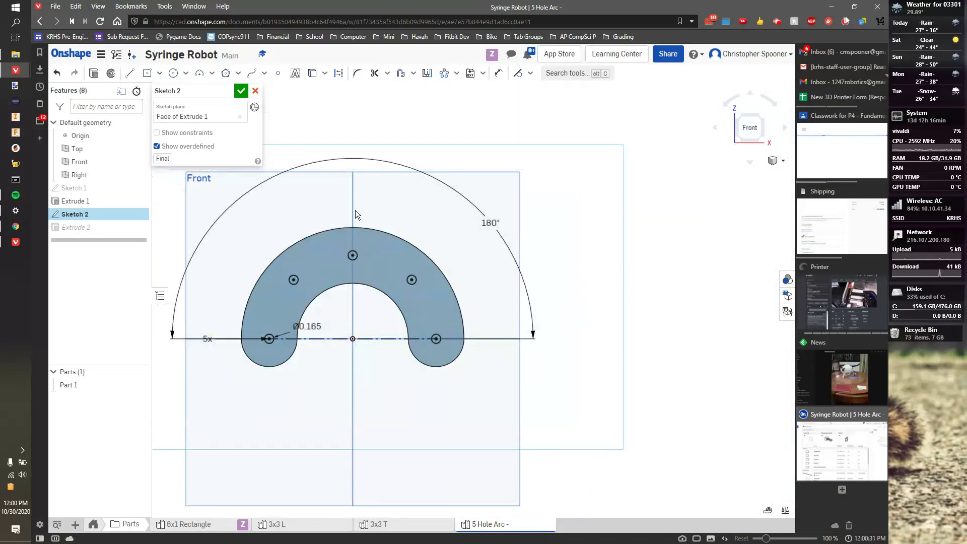
pyautogui.click(242, 91)
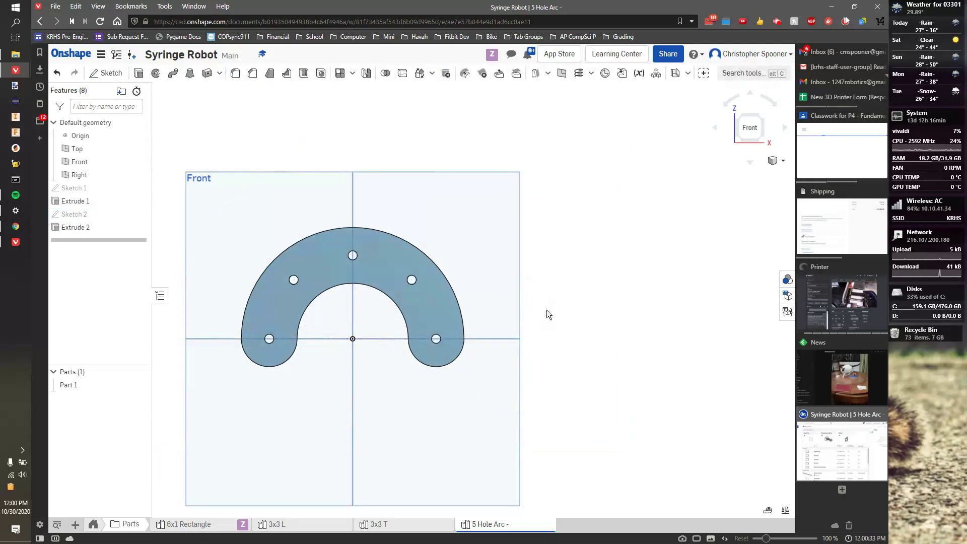
# - Change the tab name to '5 Hole 4 In 180 Deg Arc' with a capital 'In', and close Sketch 1
pyautogui.doubleClick(80, 188)
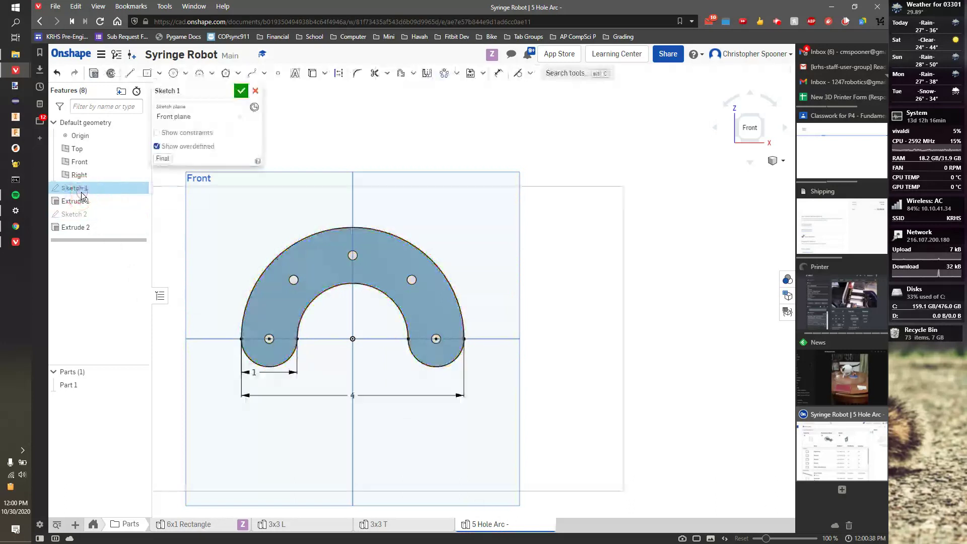
pyautogui.rightClick(491, 525)
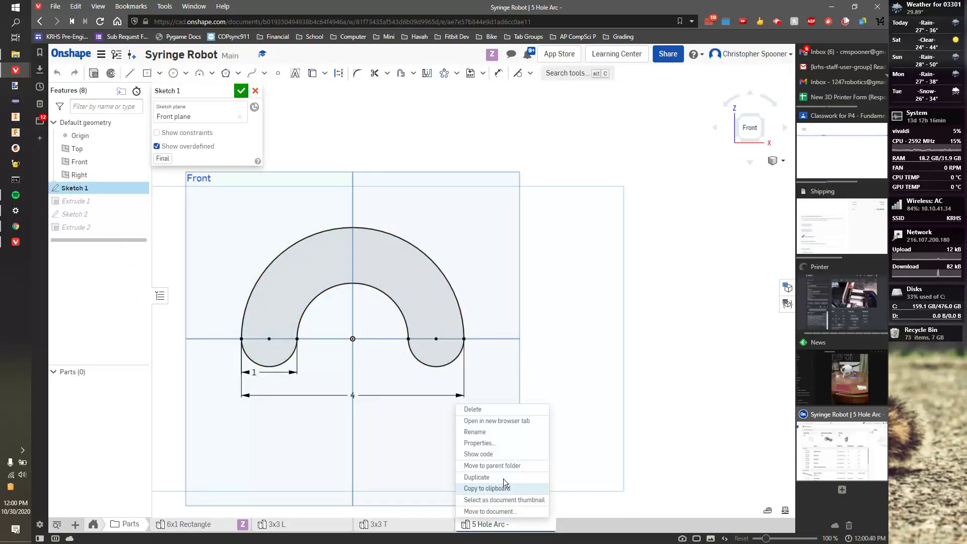
pyautogui.click(492, 432)
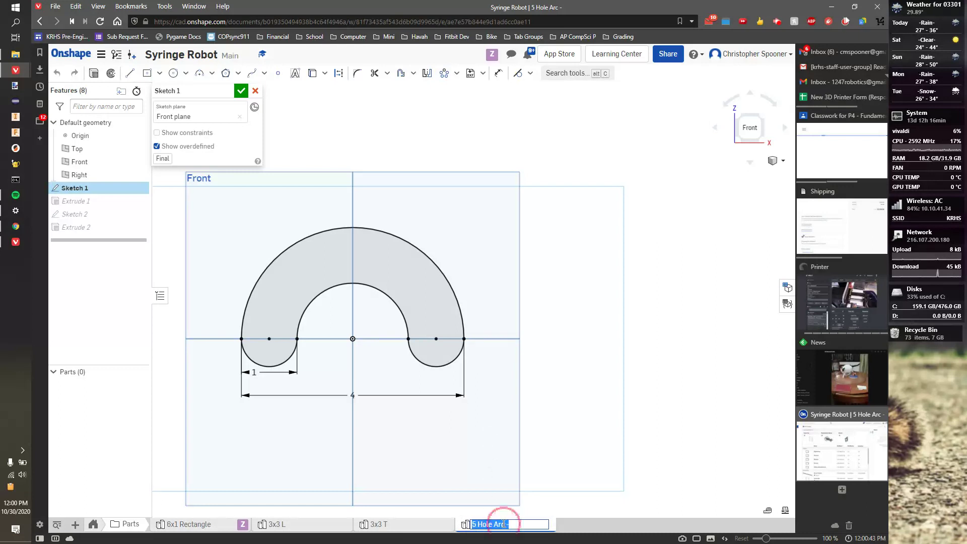
pyautogui.click(511, 524)
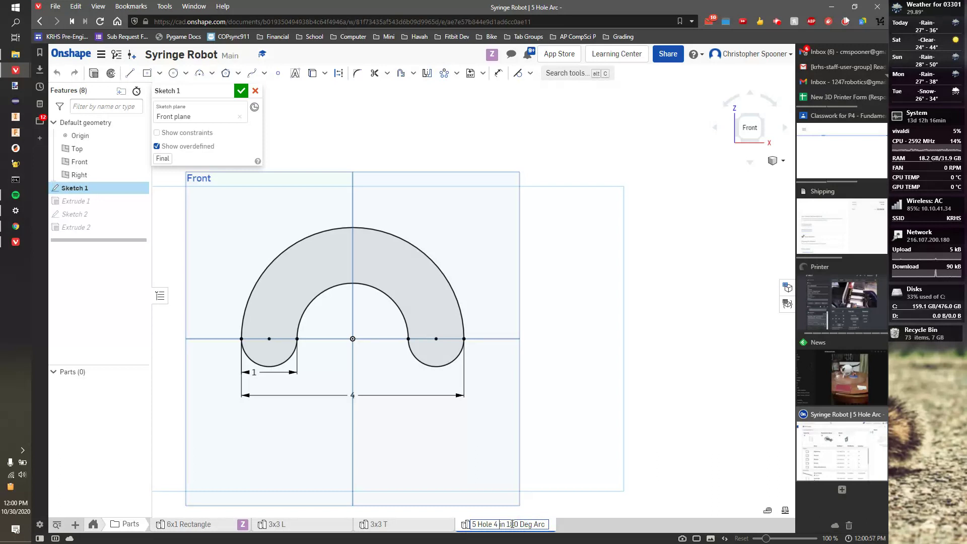
pyautogui.press('BackSpace')
pyautogui.write('I')
pyautogui.press('Return')
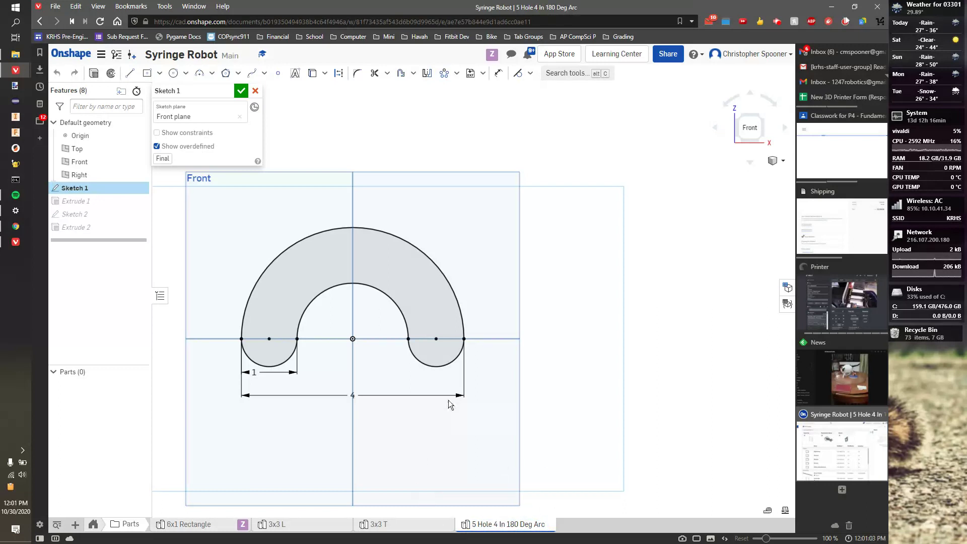
pyautogui.click(241, 93)
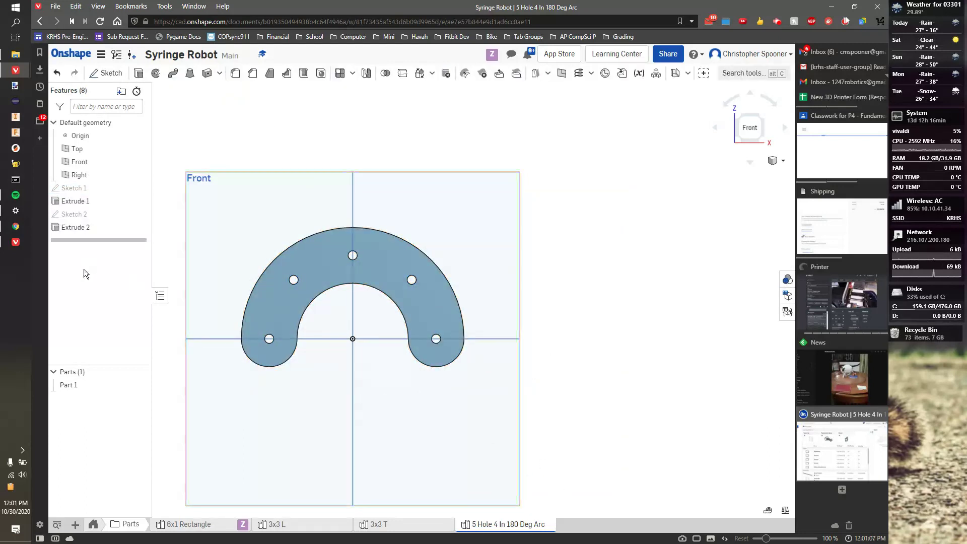
pyautogui.rightClick(497, 527)
# - Copy the tab name and paste it as Part 1's new name, '5 Hole 4 In 180 Deg Arc'
pyautogui.click(497, 419)
pyautogui.hotkey('ctrl', 'c')
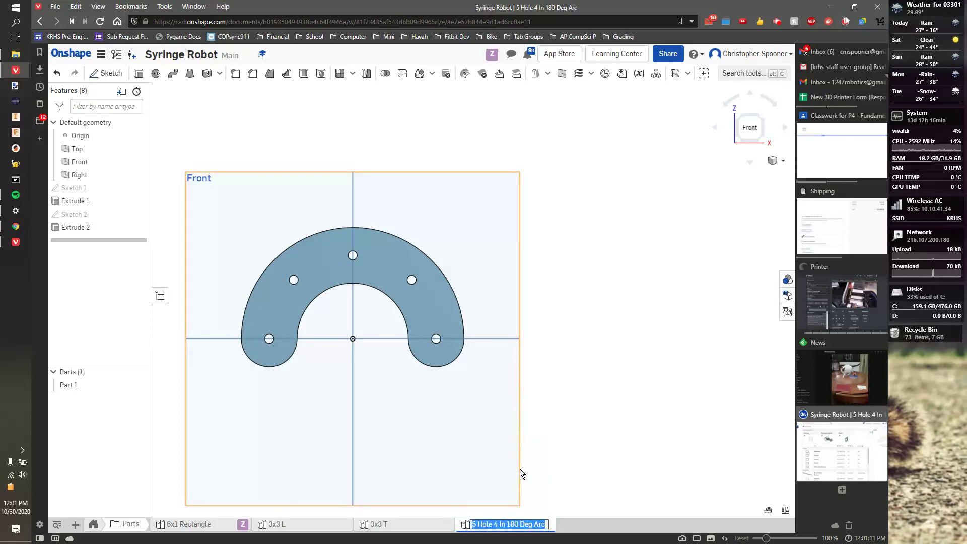
pyautogui.press('Return')
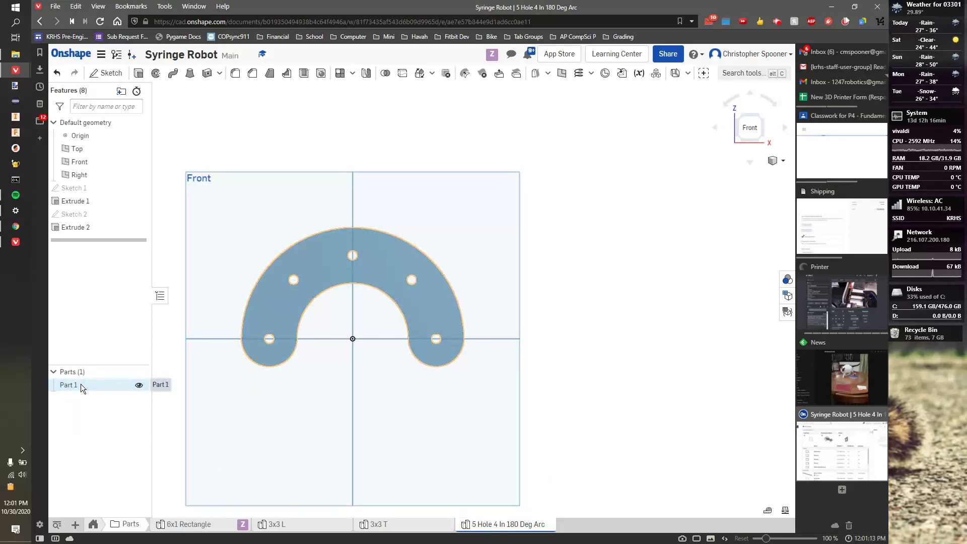
pyautogui.rightClick(81, 384)
pyautogui.click(101, 394)
pyautogui.hotkey('ctrl', 'v')
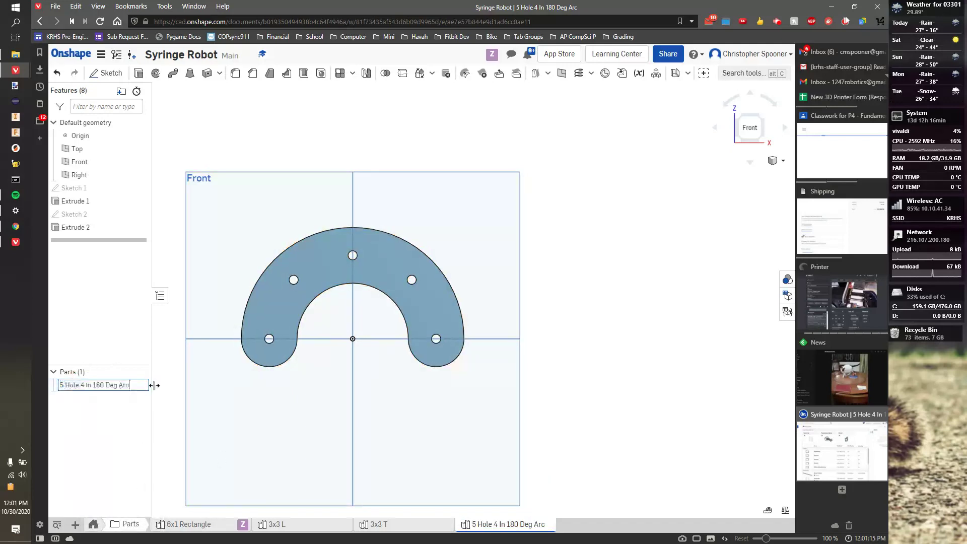
pyautogui.click(164, 318)
pyautogui.click(778, 22)
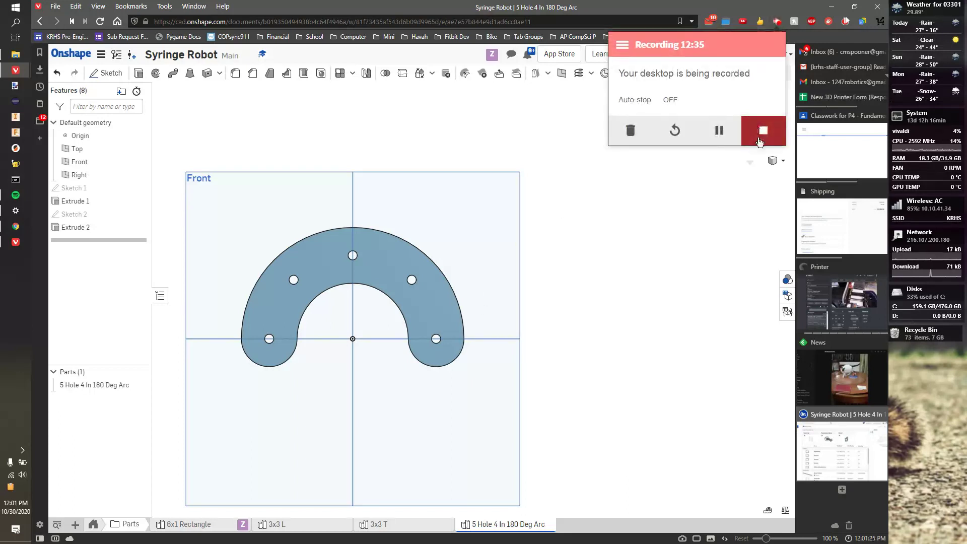